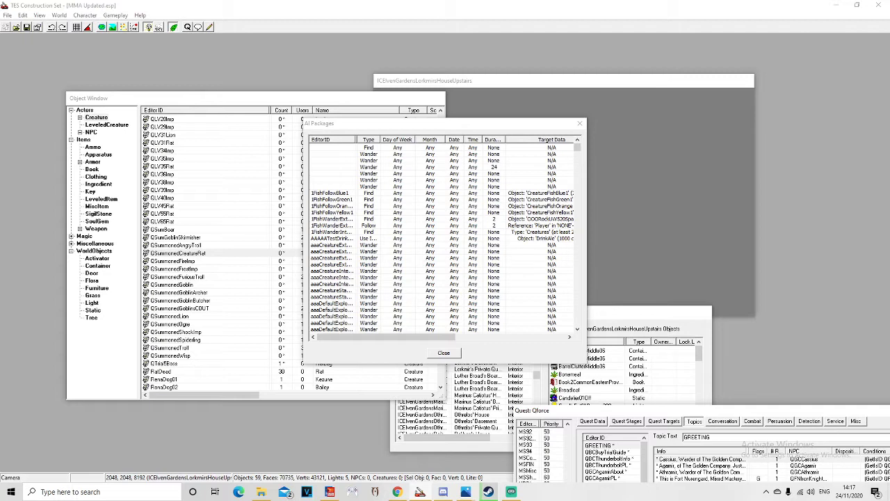
Step: Move the AI Packages window clear of the object list and review the checked master and plugin files in the data file list
left_click_drag(480, 123, 700, 81)
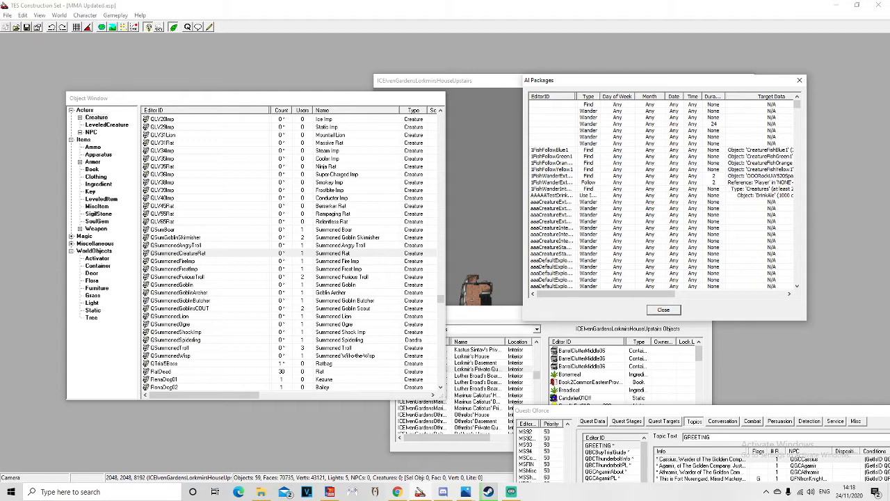
key("ctrl+o")
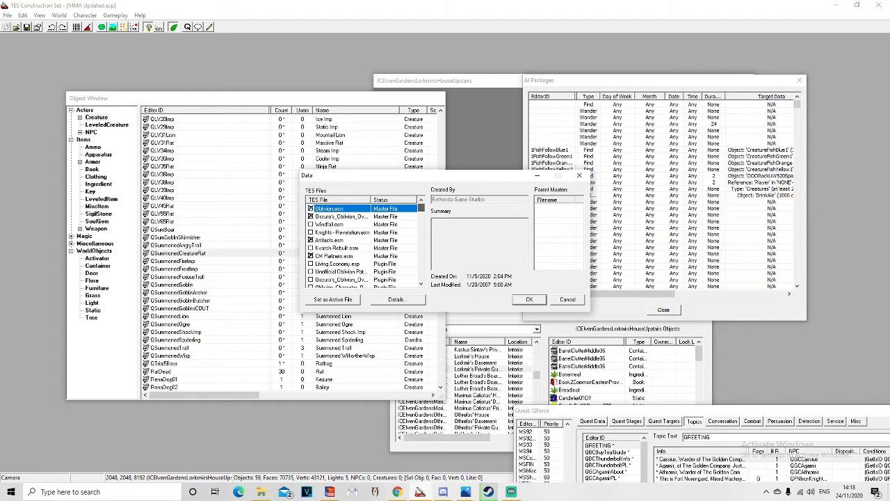
mouse_move(421, 208)
left_mouse_down()
mouse_move(422, 276)
mouse_move(421, 208)
left_mouse_up()
left_click(568, 299)
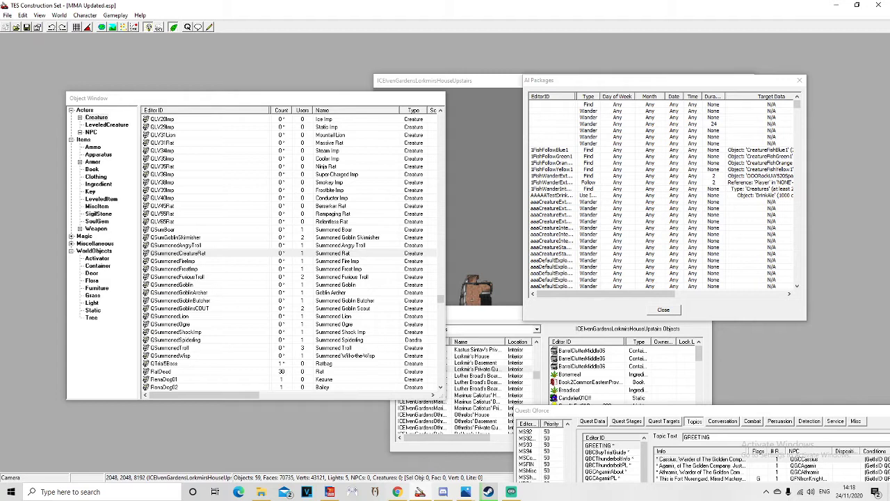
Step: Open the QSummonedFireImp creature record, turn on its full preview, and move its window away from the creature list
left_click(173, 261)
double_click(173, 261)
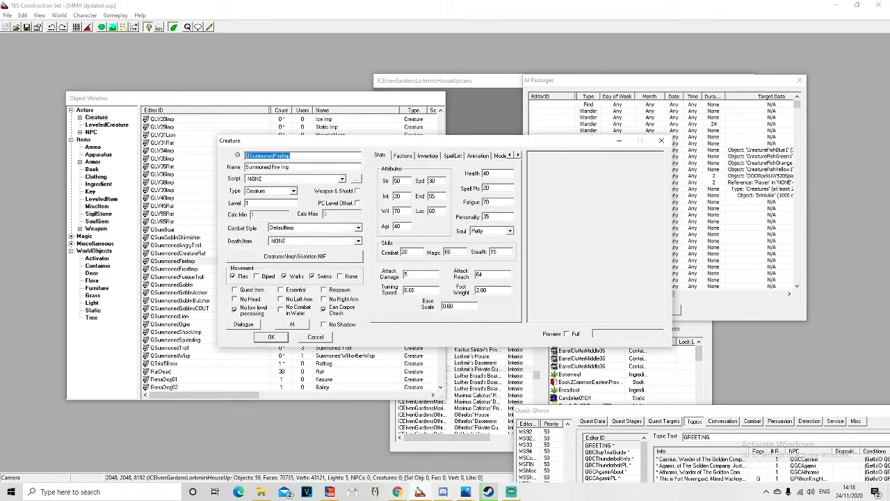
left_click(567, 334)
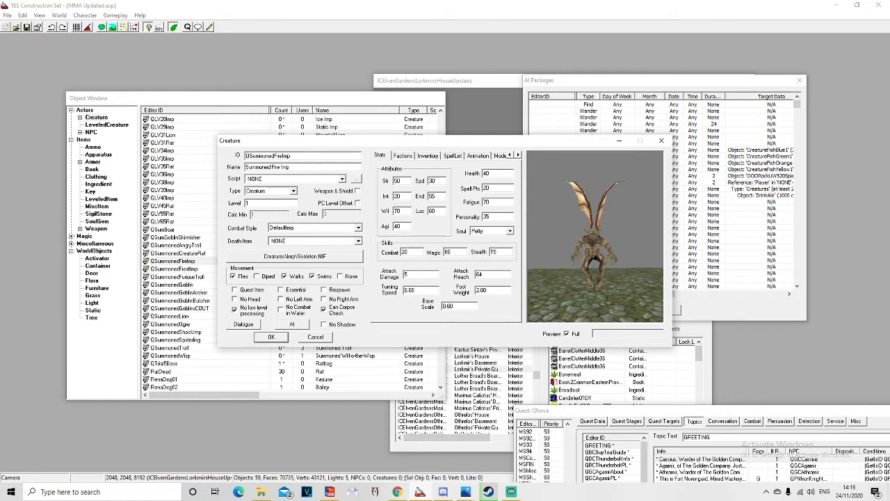
left_click_drag(305, 142, 373, 235)
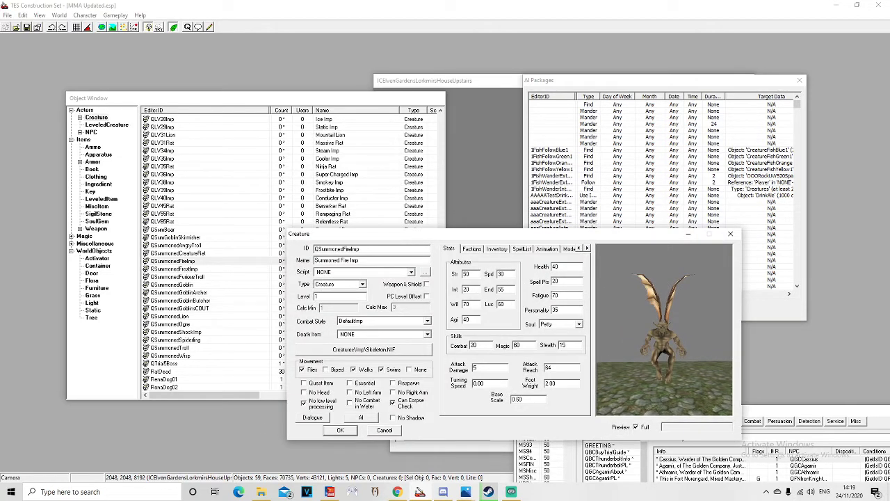
Step: Open the CreatureBearBlack record from the creature list and place its window apart from the fire imp's
left_click(373, 213)
scroll(372, 213, "up", 3)
left_click_drag(440, 297, 440, 125)
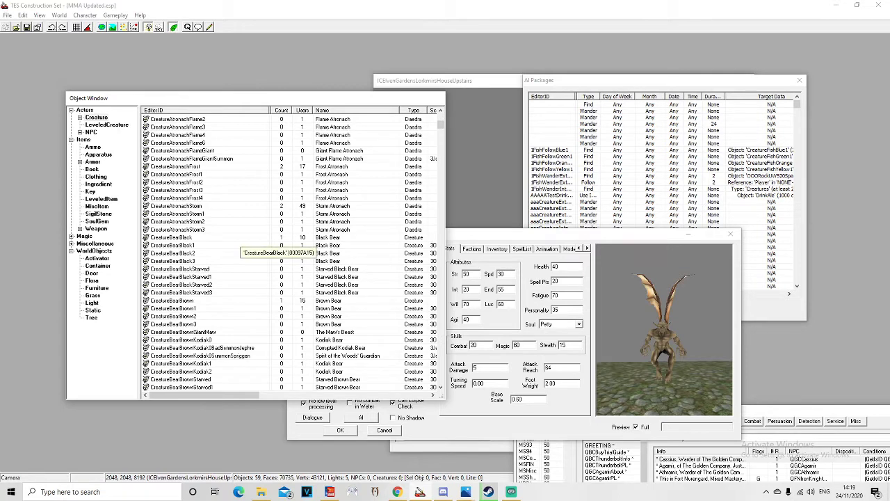
double_click(241, 238)
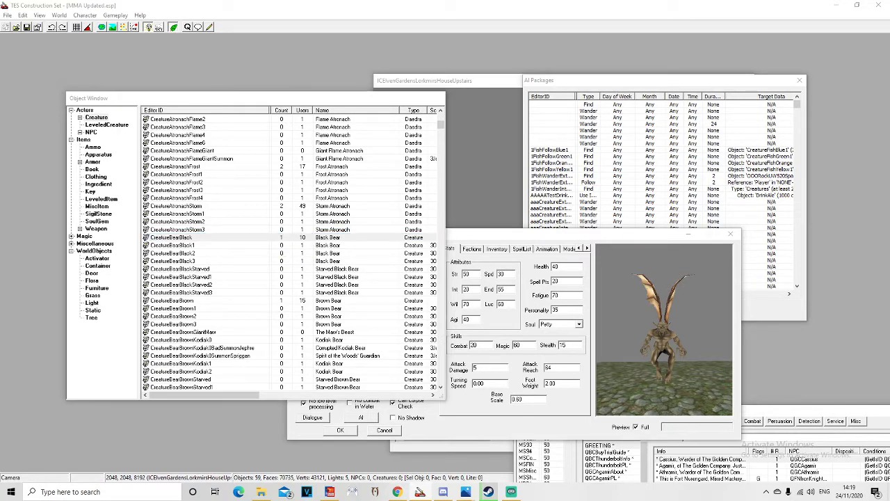
left_click_drag(278, 141, 230, 91)
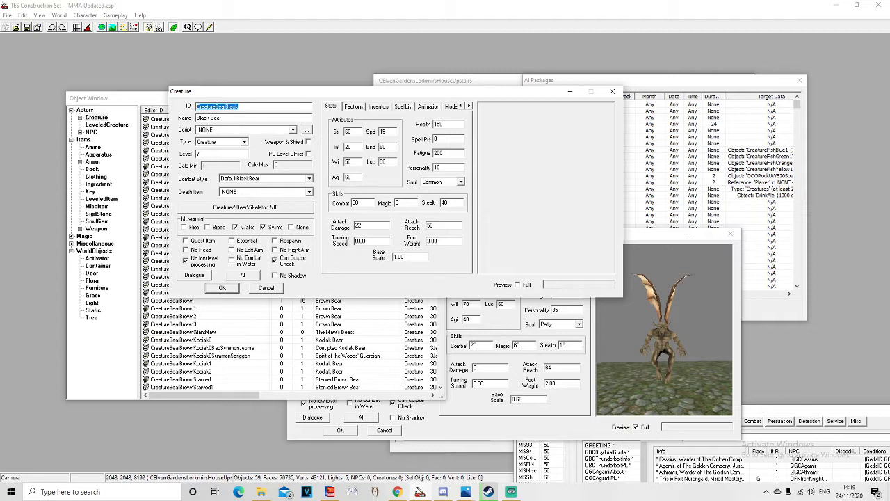
Step: Change the black bear record's ID to QSummonedBearBlack
left_click(239, 106)
type("C")
left_click_drag(640, 233, 651, 234)
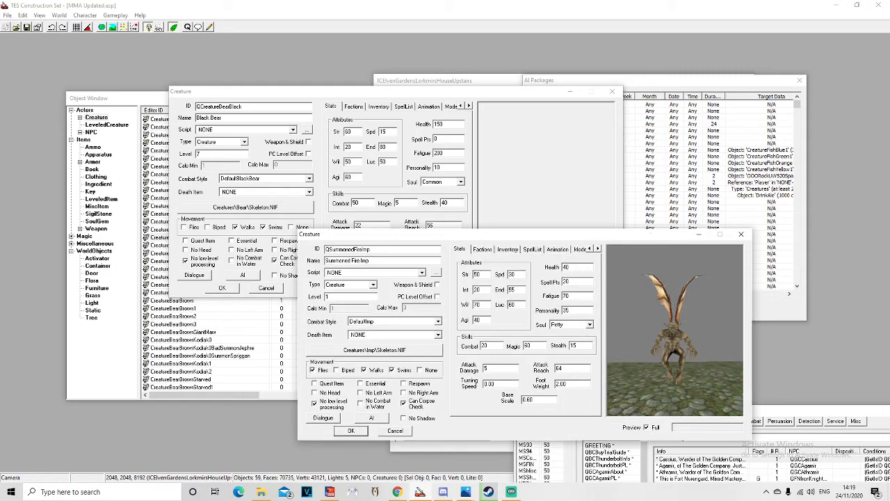
left_click(396, 91)
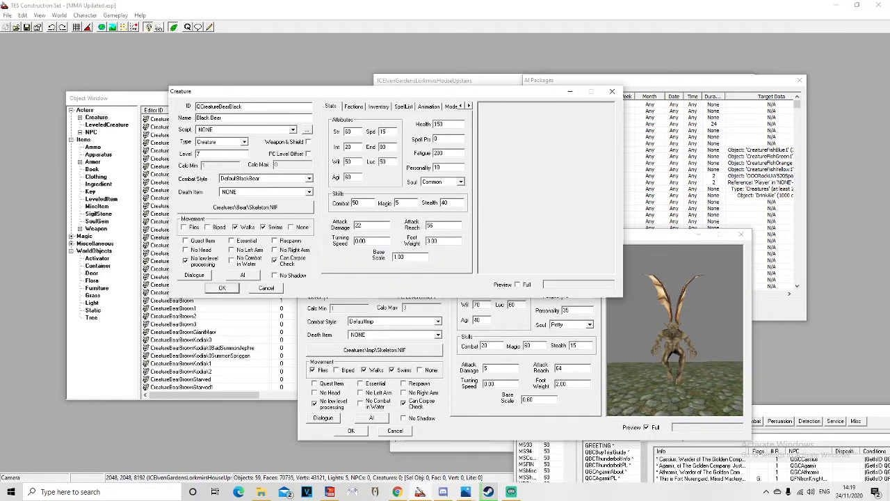
type("Summoned")
key("Delete")
key("Delete")
key("Delete")
key("Delete")
key("Delete")
key("Delete")
key("Delete")
key("Delete")
Step: Set the bear's name to Summoned Black Bear, and check its base scale and soul options
left_click_drag(196, 117, 200, 118)
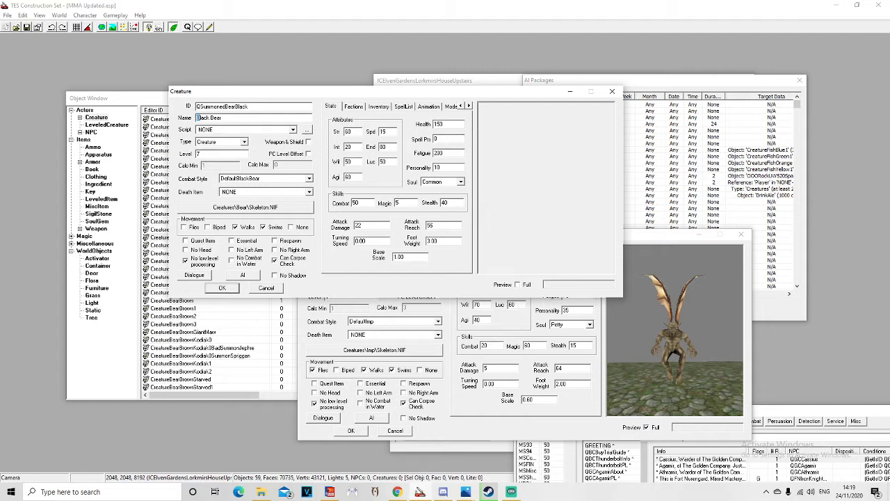
left_click(196, 117)
type("Summoned")
double_click(399, 256)
left_click(460, 182)
left_click(460, 182)
Step: Remove CreatureFaction from the summoned black bear's factions
left_click(354, 107)
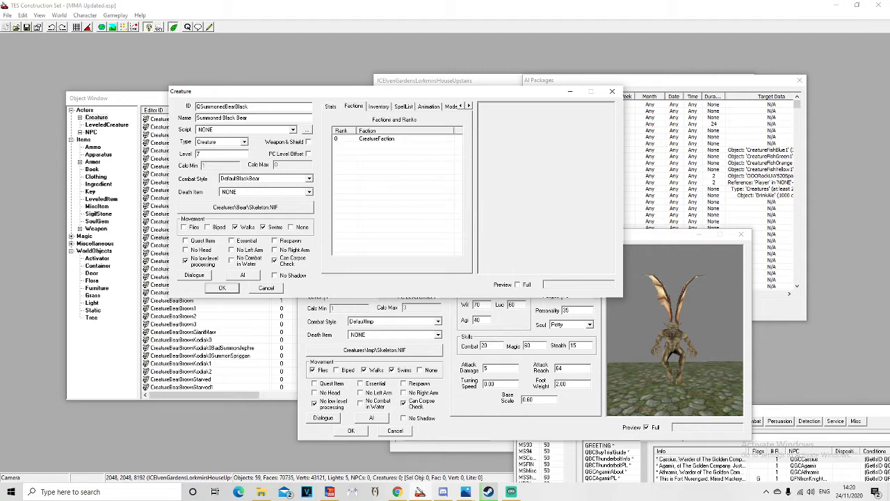
left_click(376, 139)
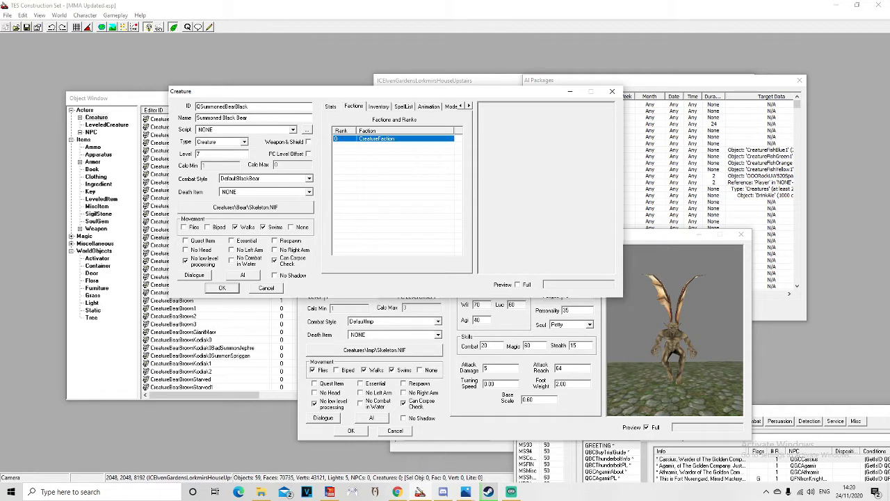
key("Delete")
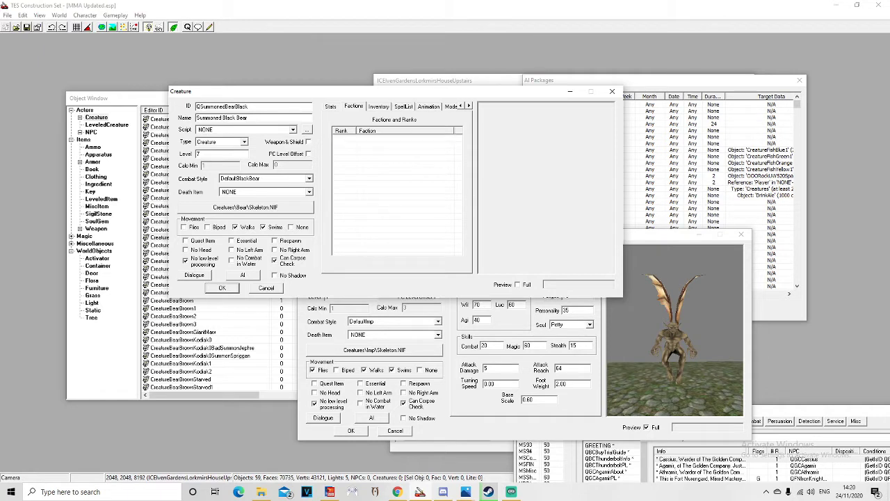
Step: Find PlayerFaction in the faction list and add it to the summoned black bear's factions
left_click(85, 16)
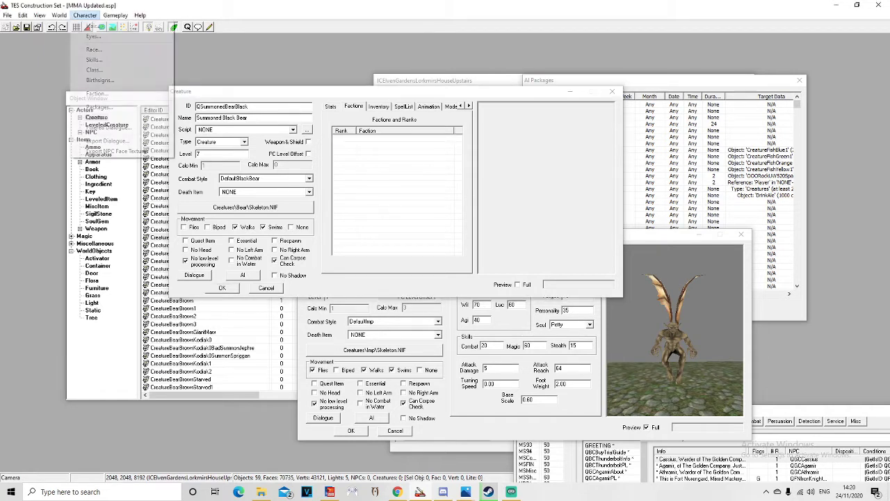
key("Return")
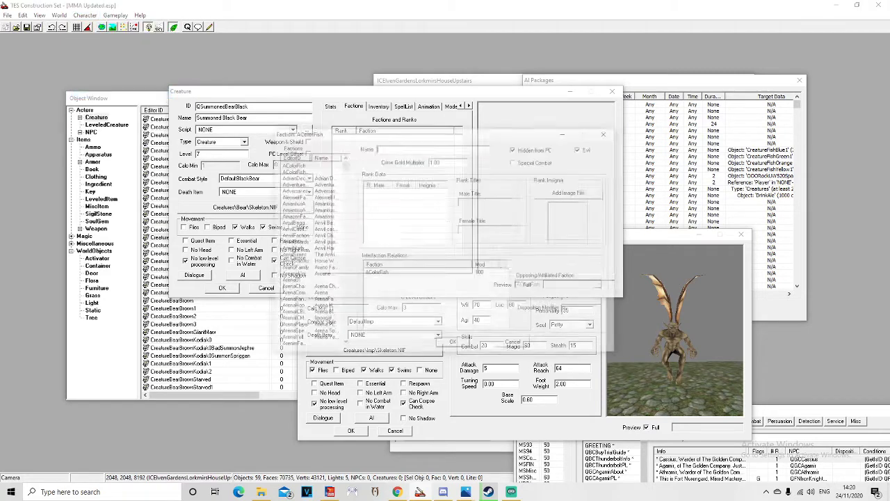
left_click(543, 201)
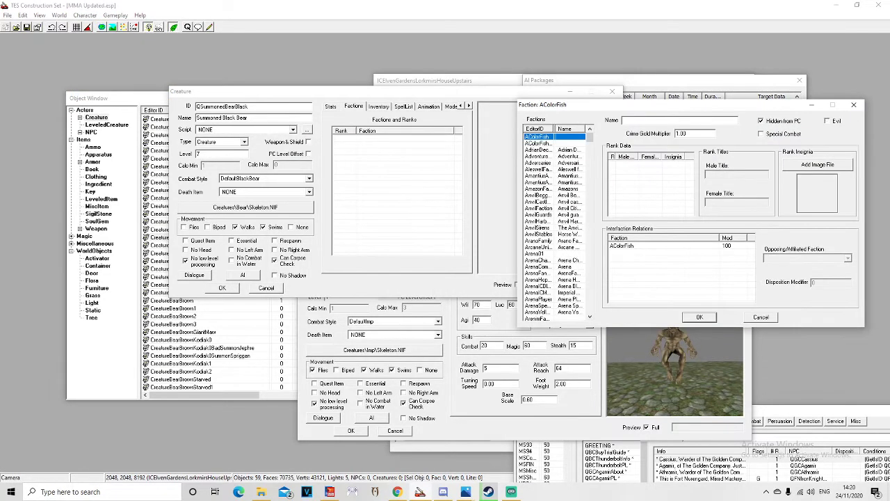
key("p")
scroll(545, 209, "down", 5)
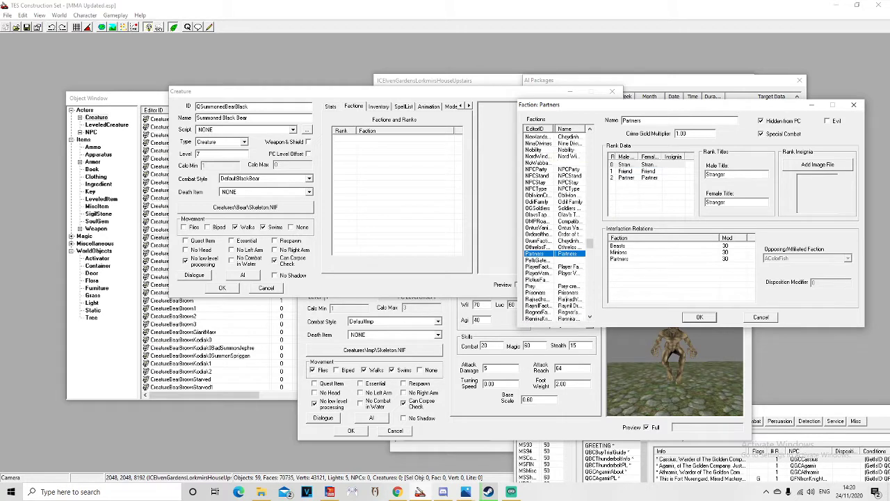
scroll(546, 209, "down", 1)
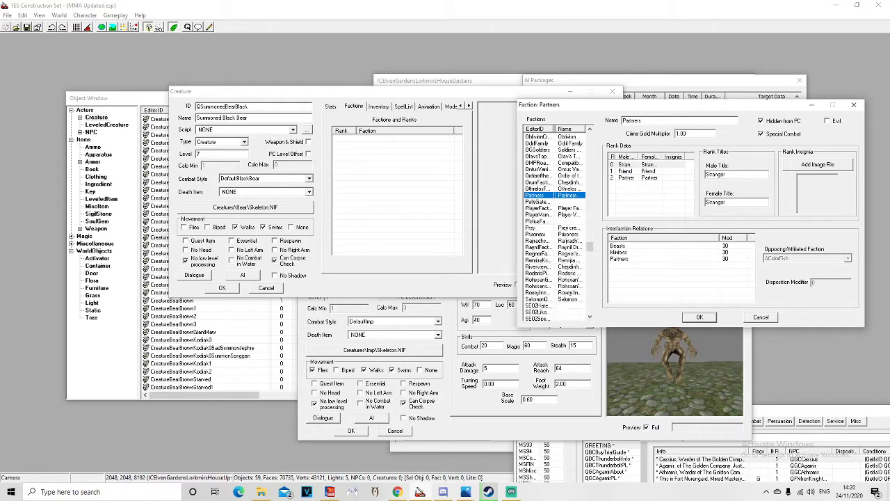
left_click(543, 208)
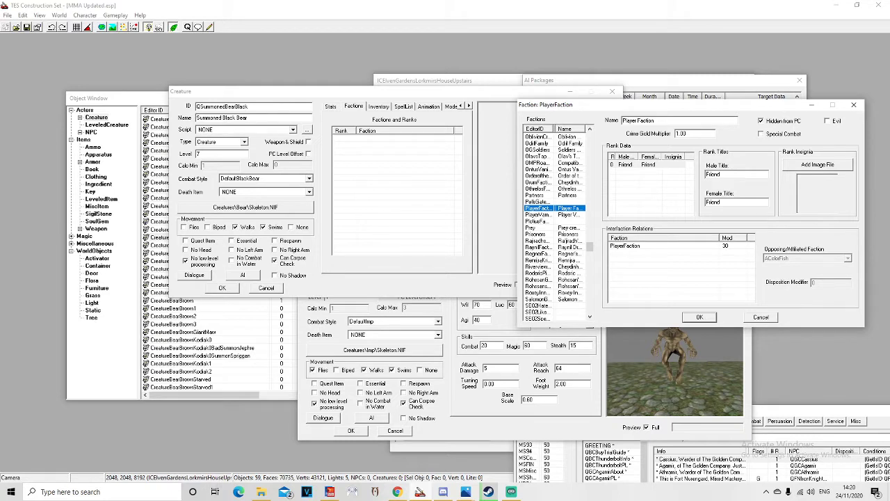
left_click_drag(543, 207, 389, 164)
left_click(390, 163)
left_click(376, 138)
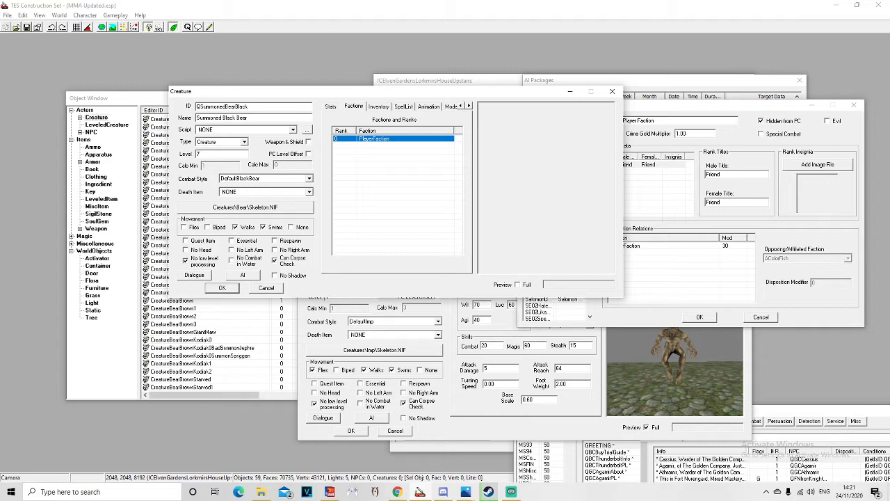
Step: Review the bear's inventory, spell list and factions, and inspect the creature in full preview
left_click(379, 106)
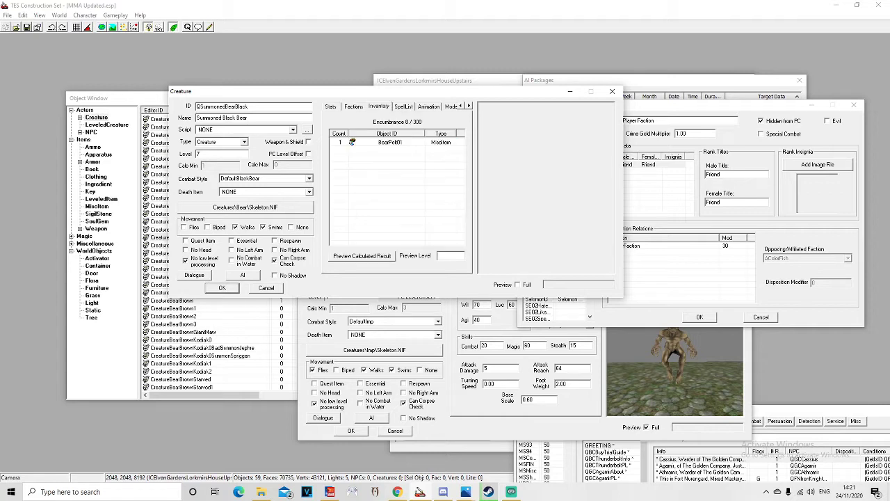
left_click(403, 107)
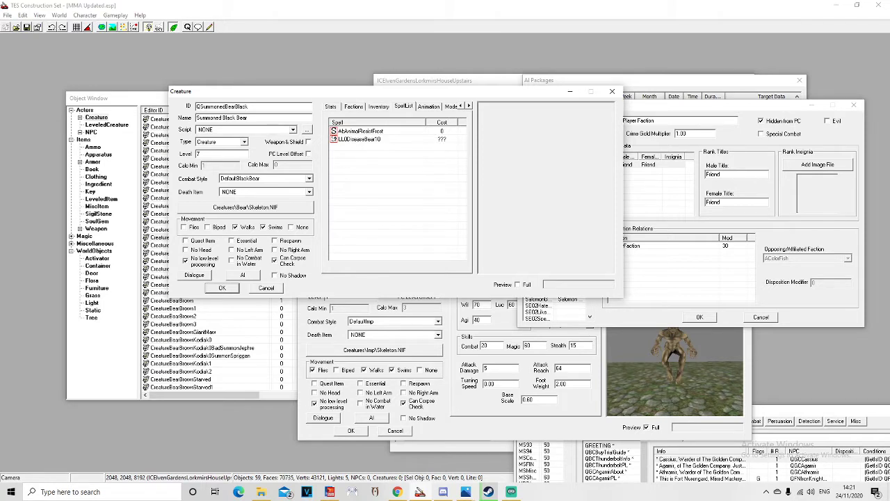
left_click(354, 107)
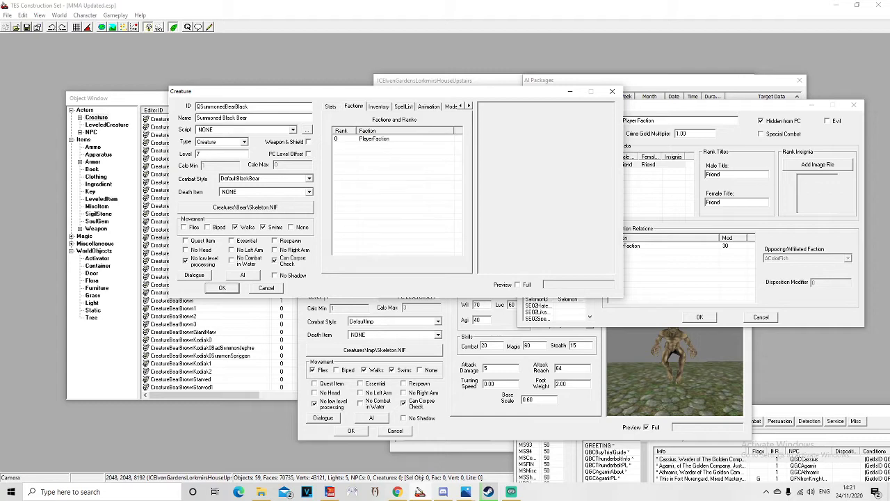
left_click(517, 284)
left_click_drag(546, 187, 526, 207)
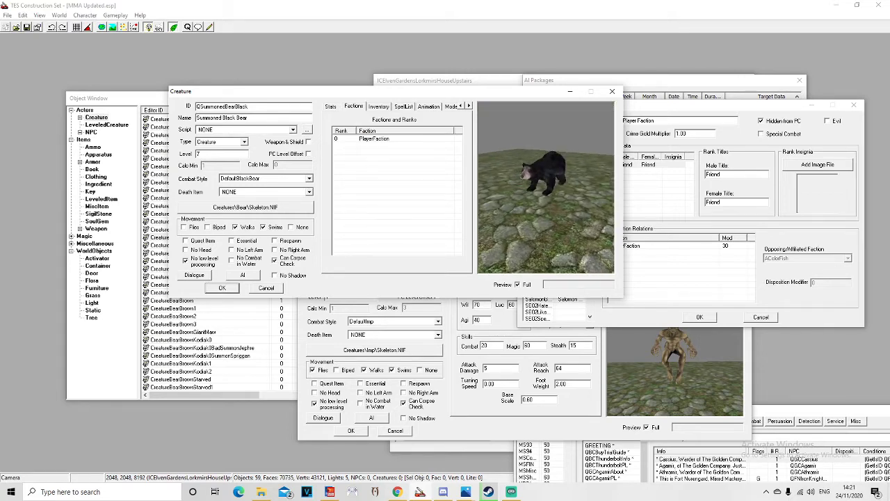
Step: Remove both Wander packages from the summoned black bear's AI package list
left_click(242, 274)
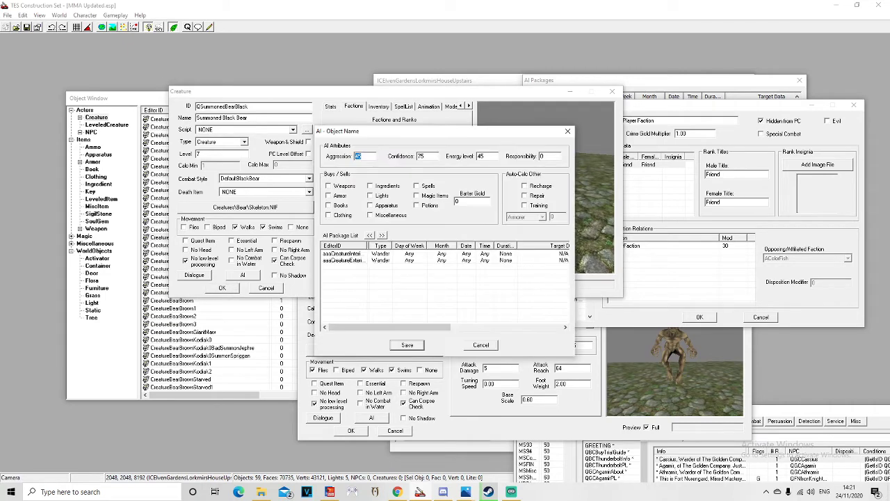
left_click(364, 260)
key("Delete")
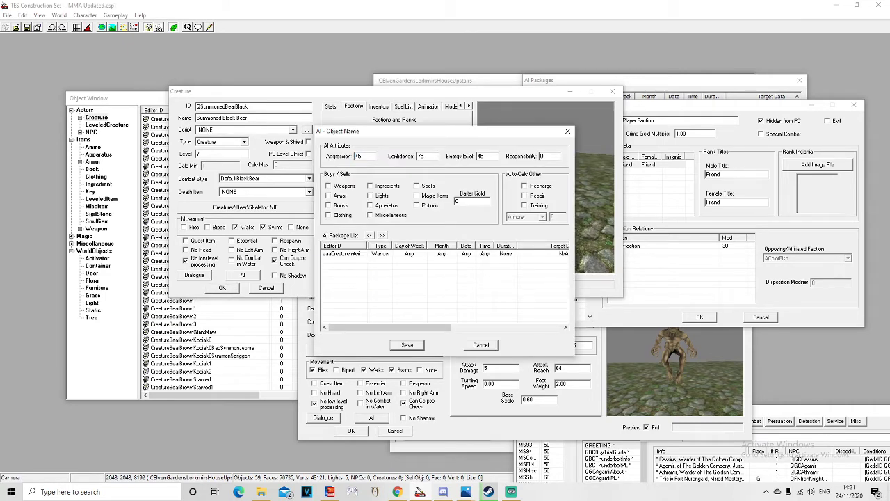
left_click(363, 254)
key("Delete")
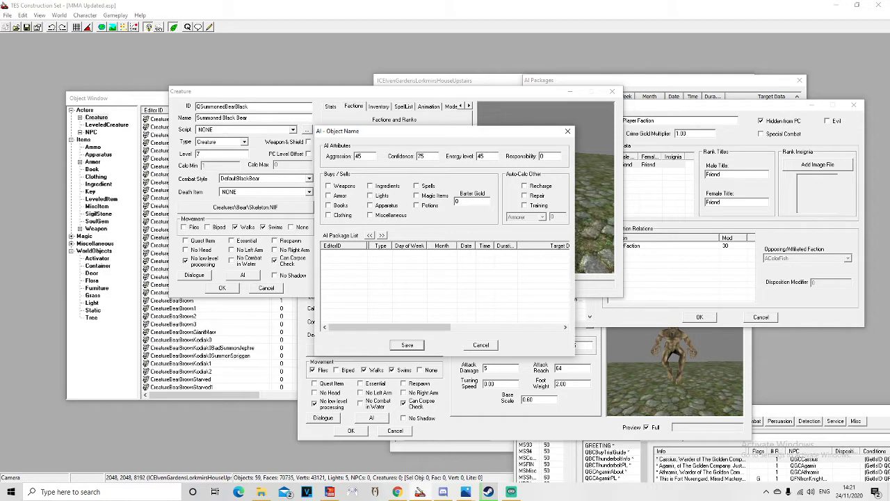
Step: Rearrange the overlapping Creature, Cell View and AI Packages windows so the AI package lists are accessible side by side
left_click(514, 427)
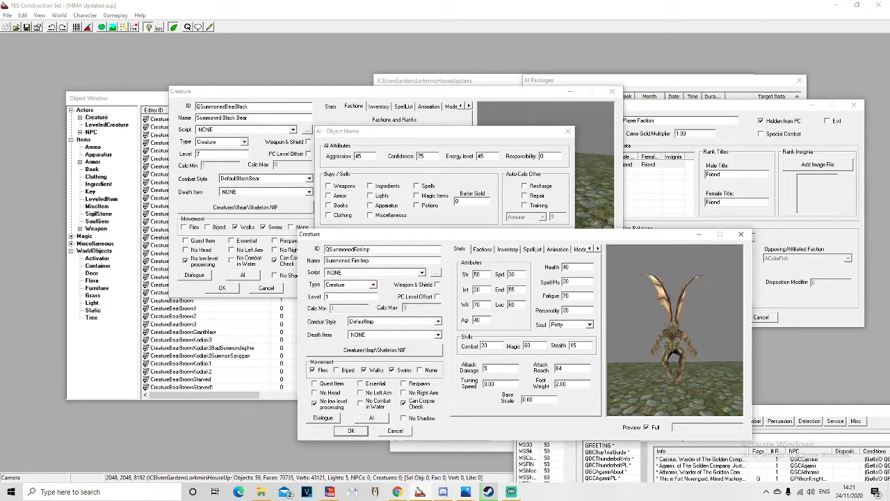
left_click(702, 105)
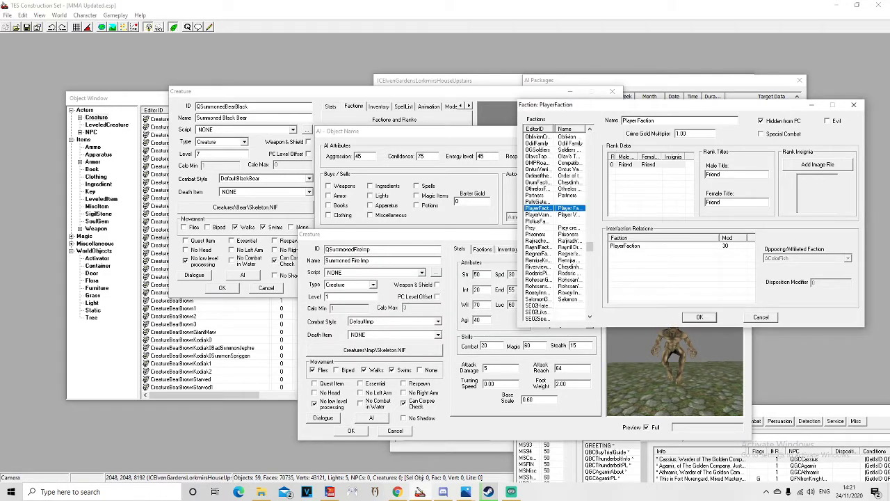
left_click_drag(430, 235, 298, 301)
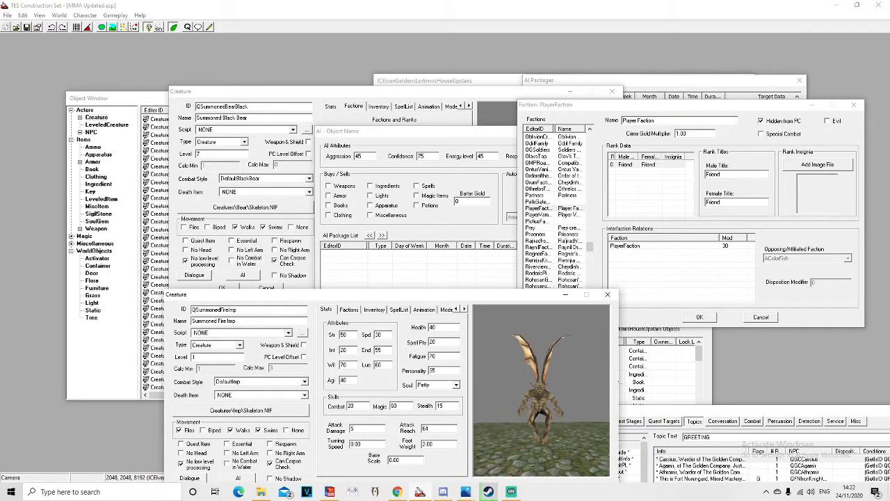
left_click_drag(700, 411, 732, 427)
left_click(698, 352)
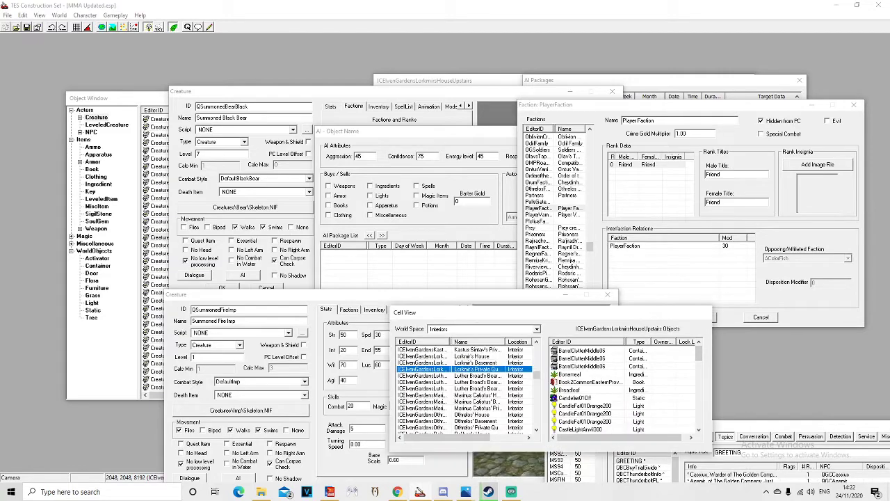
left_click_drag(451, 311, 654, 354)
left_click_drag(664, 80, 706, 69)
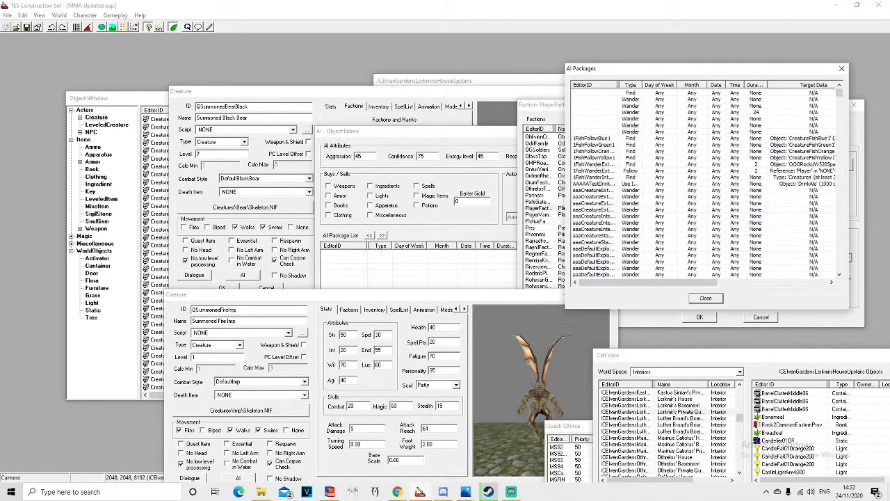
Step: Find FollowPlayer in the AI Packages list and add it to the summoned black bear's AI package list
left_click(85, 15)
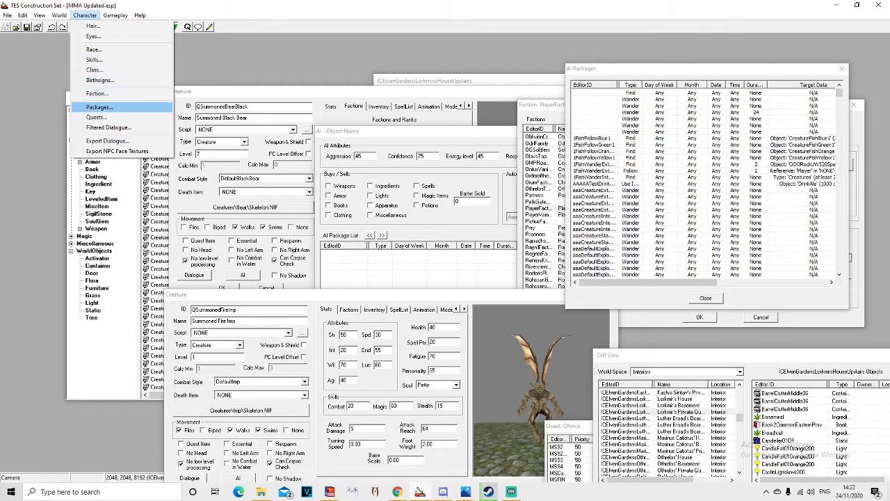
left_click(696, 68)
left_click(598, 183)
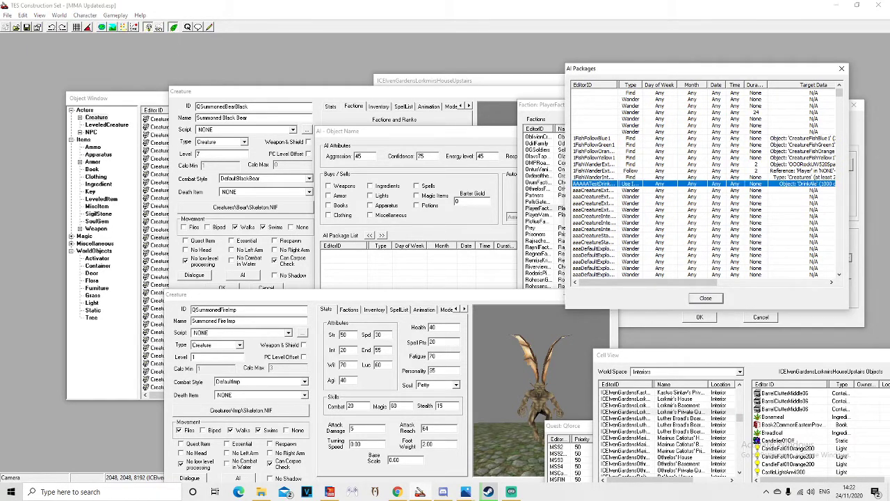
key("f")
scroll(598, 183, "down", 2)
scroll(598, 184, "down", 5)
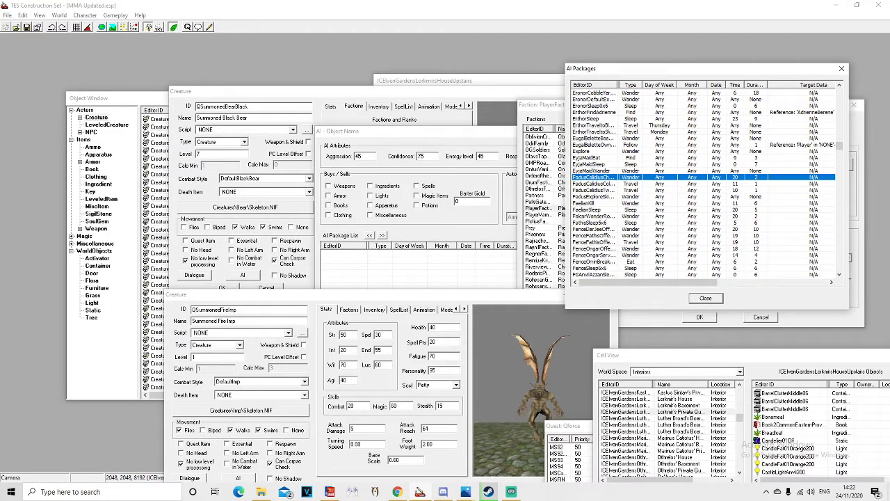
scroll(706, 184, "down", 12)
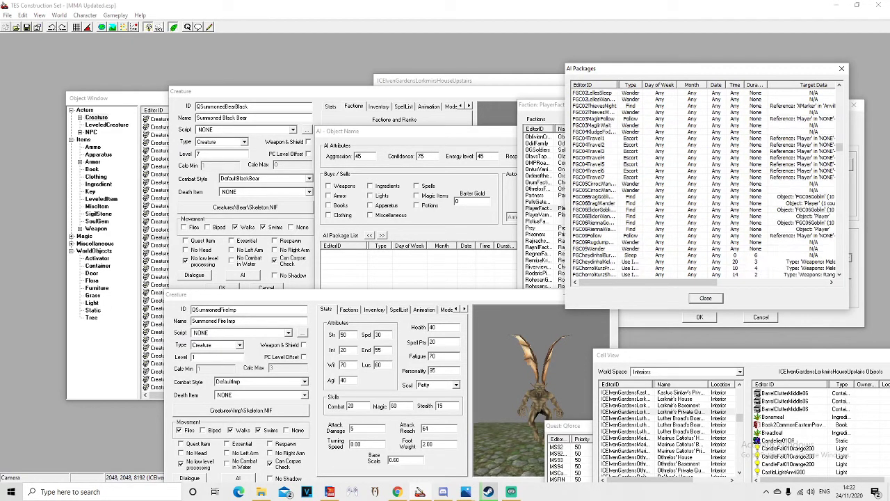
scroll(702, 185, "down", 7)
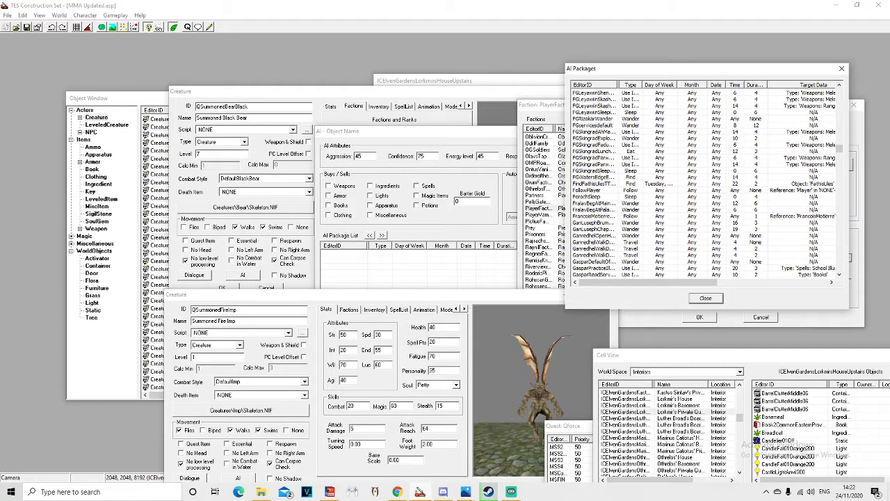
left_click(588, 190)
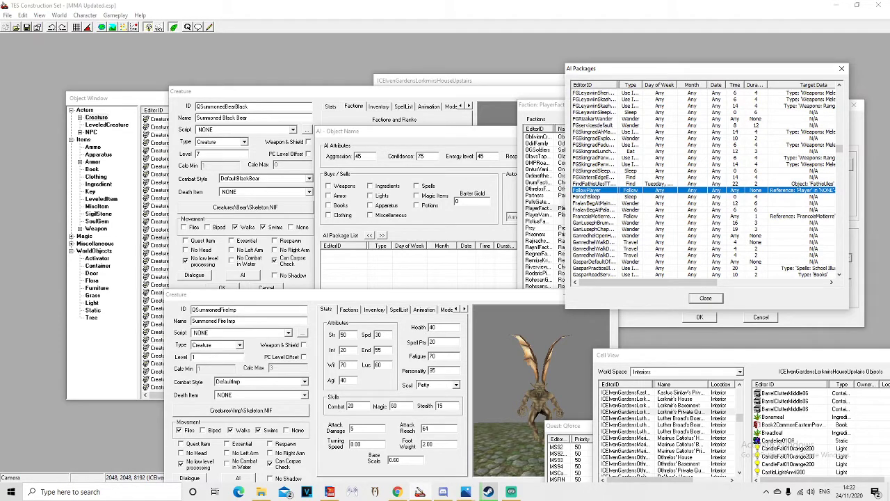
left_click_drag(589, 190, 418, 268)
Step: Set the summoned black bear's aggression to 10 and save its AI settings
left_click_drag(403, 132, 353, 91)
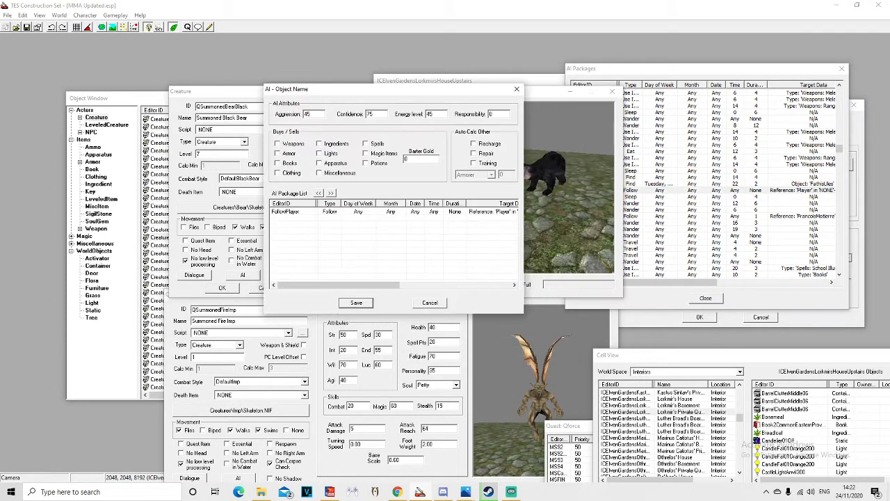
mouse_move(340, 285)
left_mouse_down()
mouse_move(389, 285)
mouse_move(339, 285)
left_mouse_up()
double_click(308, 114)
type("10")
double_click(370, 114)
left_click(493, 113)
double_click(306, 113)
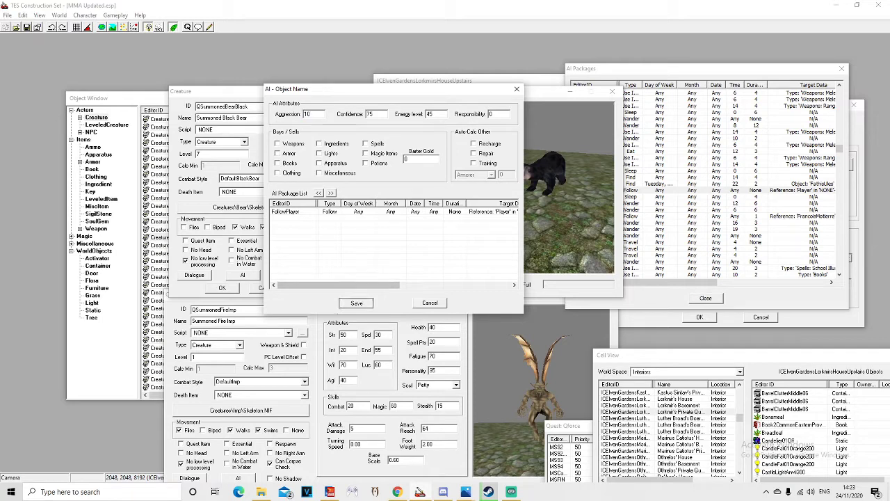
left_click(356, 302)
Step: Accept the creature's settings and create QSummonedBearBlack as a new form
left_click_drag(339, 91, 397, 65)
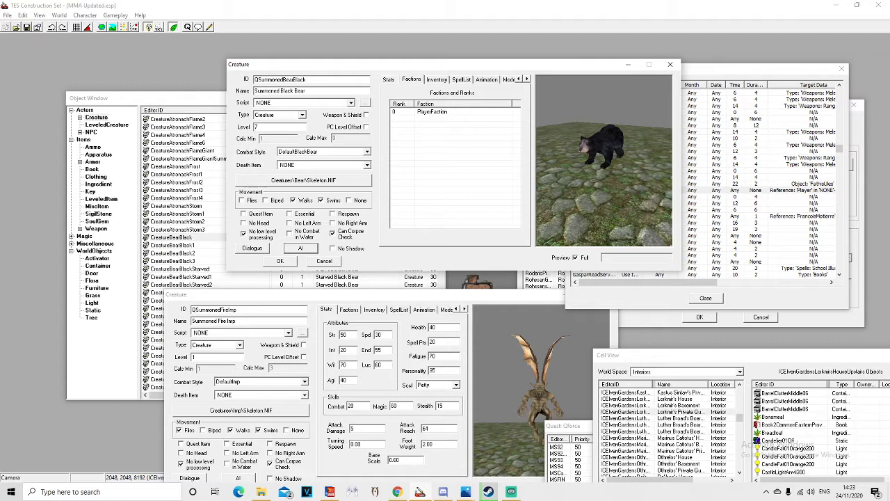
key("Return")
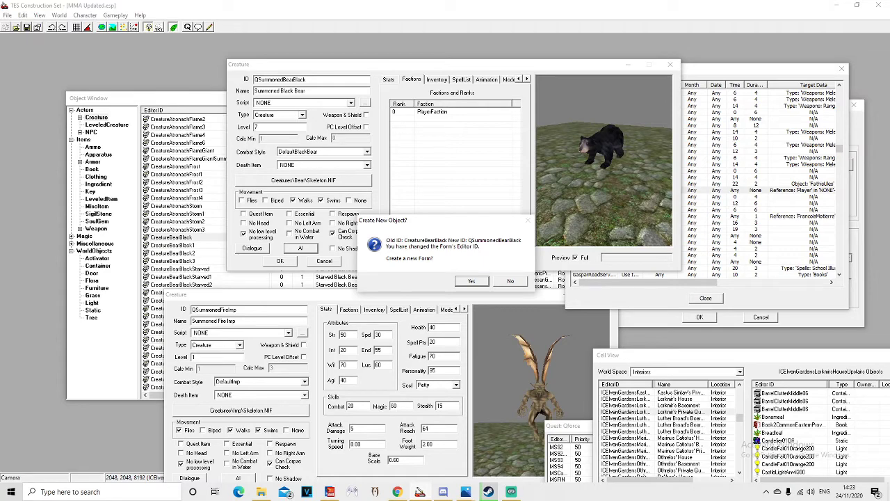
key("Return")
Step: Find the QSummoned entries in the creature list to locate the new black bear
left_click(182, 238)
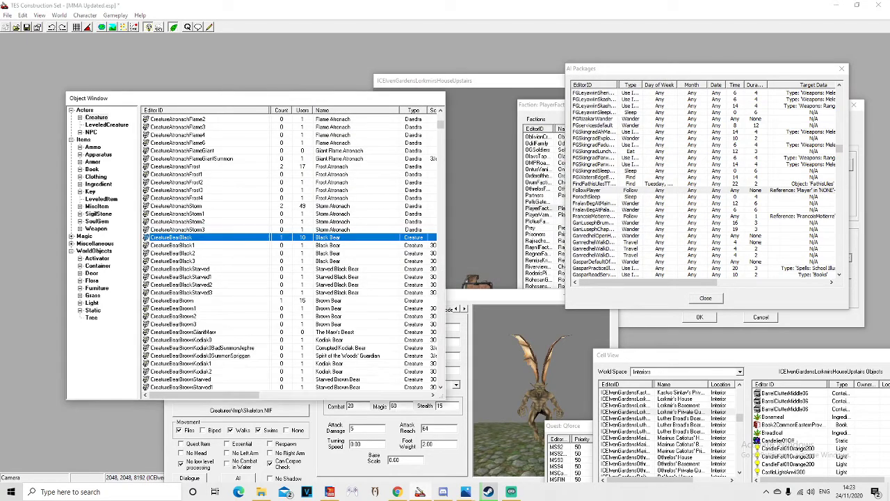
scroll(182, 241, "down", 6)
left_click(182, 244)
scroll(204, 244, "down", 18)
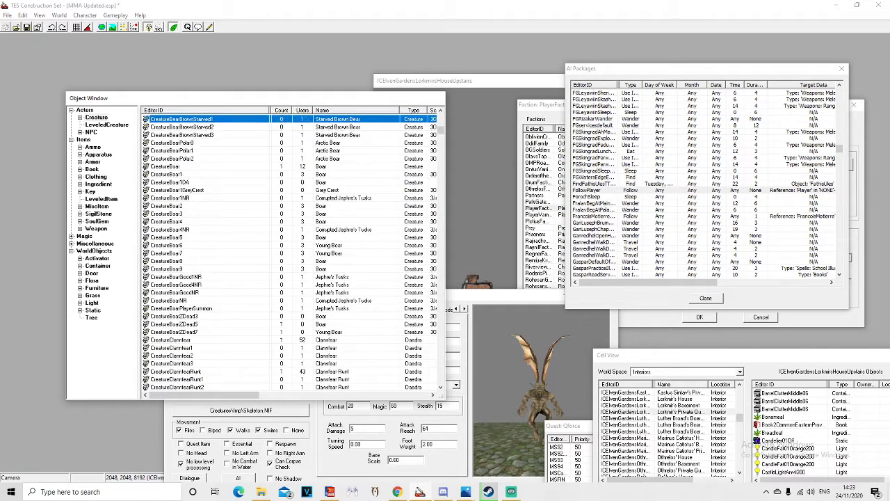
left_click(203, 245)
key("q")
scroll(203, 245, "down", 20)
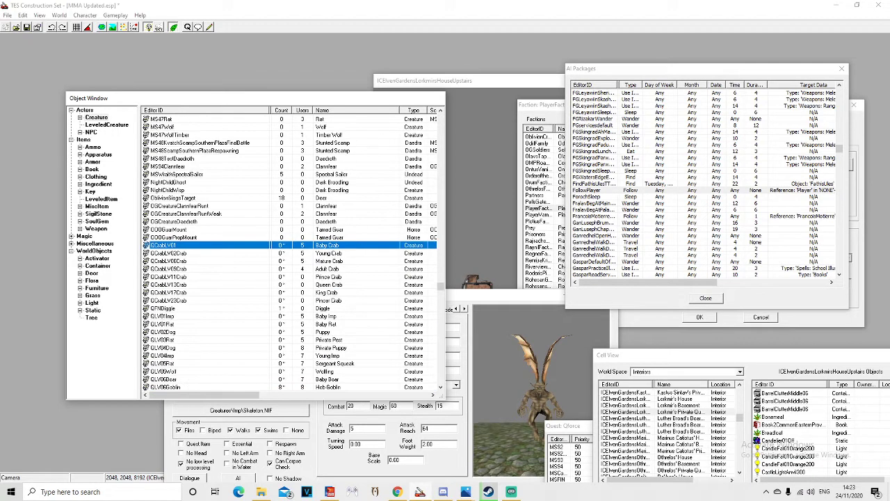
scroll(203, 245, "down", 6)
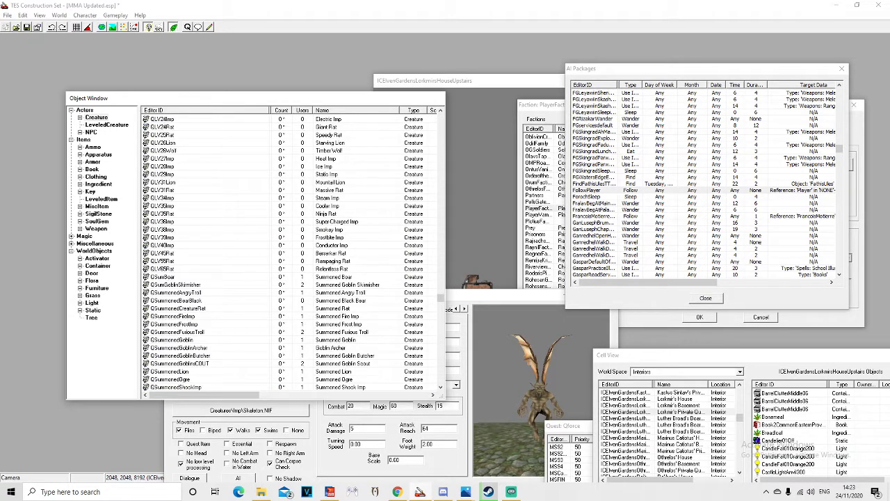
left_click(188, 221)
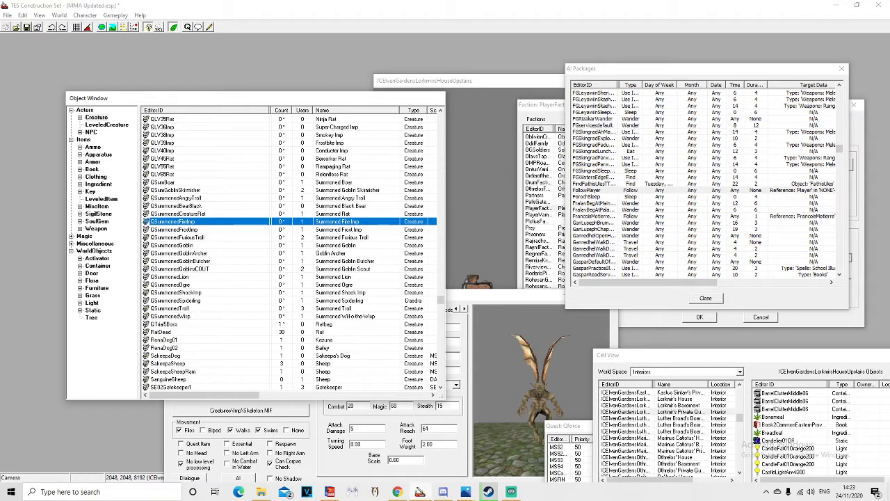
Step: Check the AI attributes and package list of QSummonedBearBlack, and leave the creature selected in the object list
double_click(188, 206)
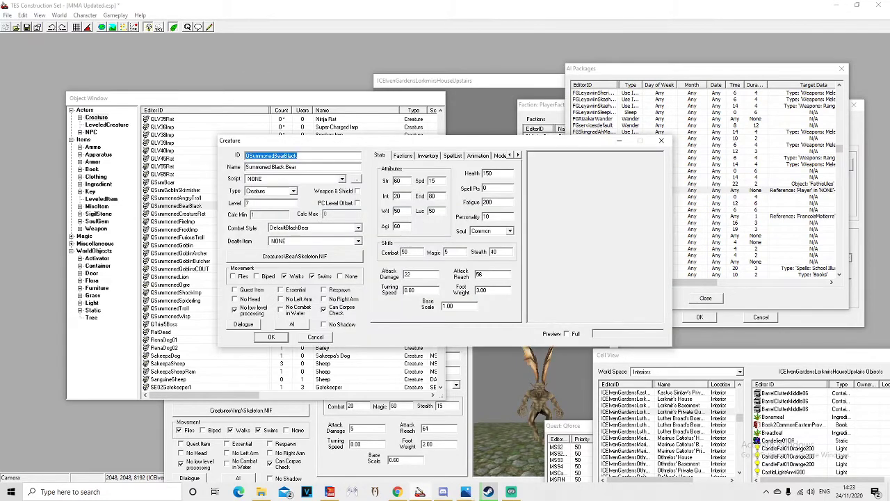
left_click_drag(388, 142, 347, 120)
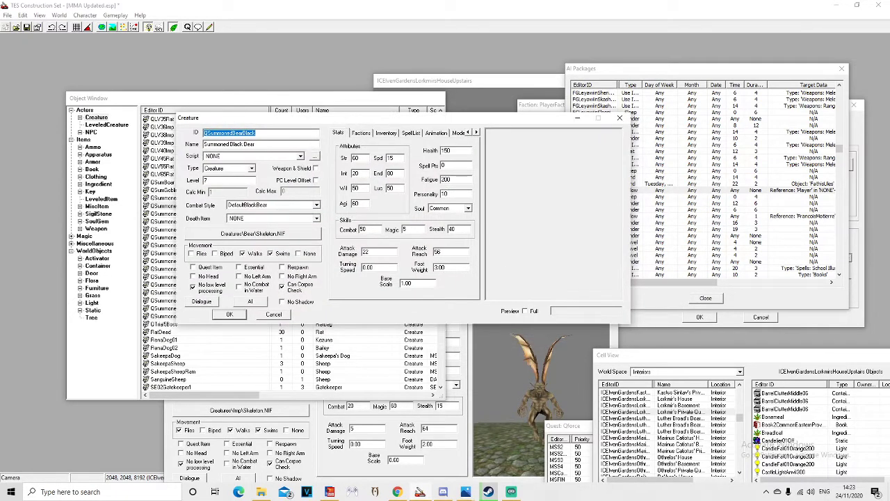
left_click(249, 301)
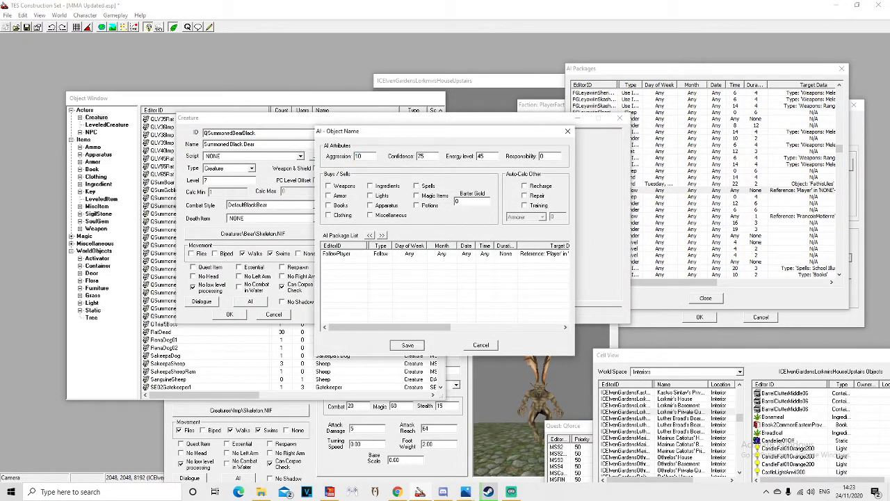
left_click(408, 345)
left_click(230, 314)
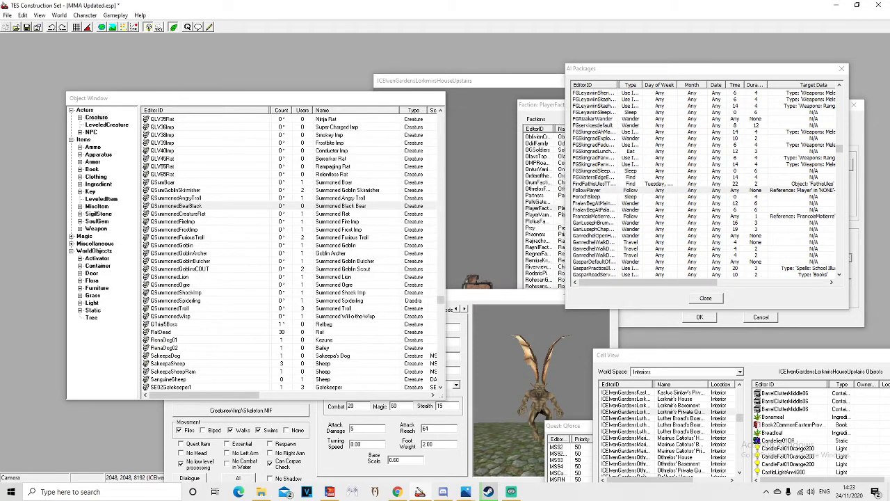
left_click(176, 206)
left_click(179, 269)
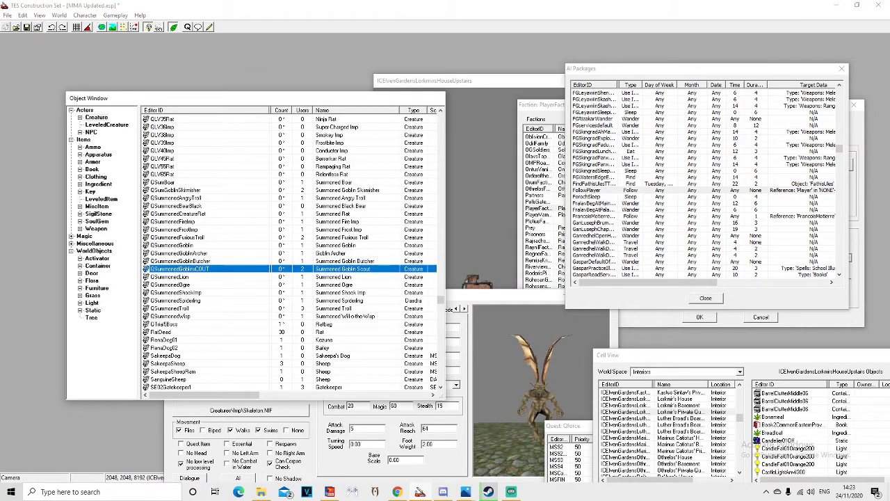
left_click(177, 206)
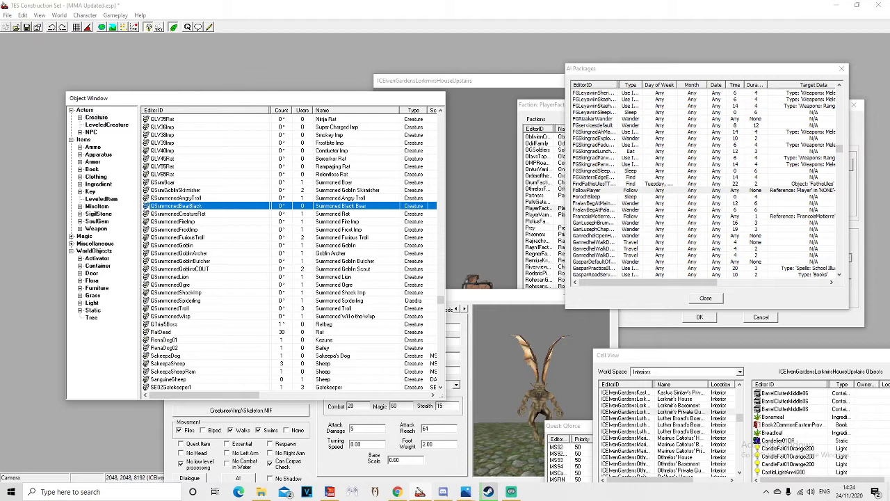
Step: Show the Spell category under Magic and find the spells whose IDs begin with QSummon
left_click(84, 140)
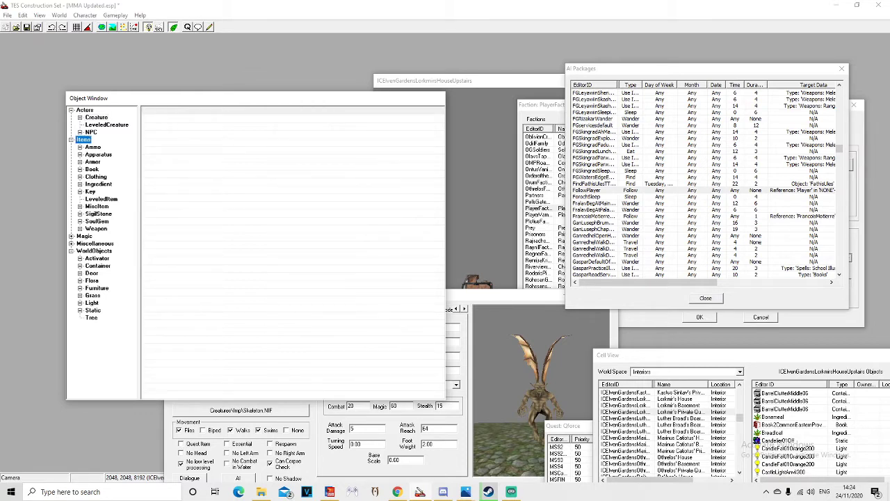
left_click(84, 236)
left_click(70, 236)
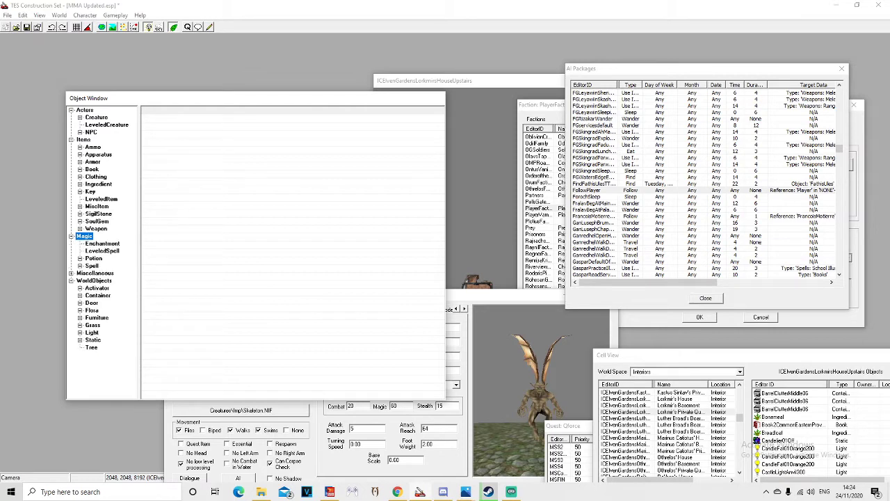
left_click(91, 266)
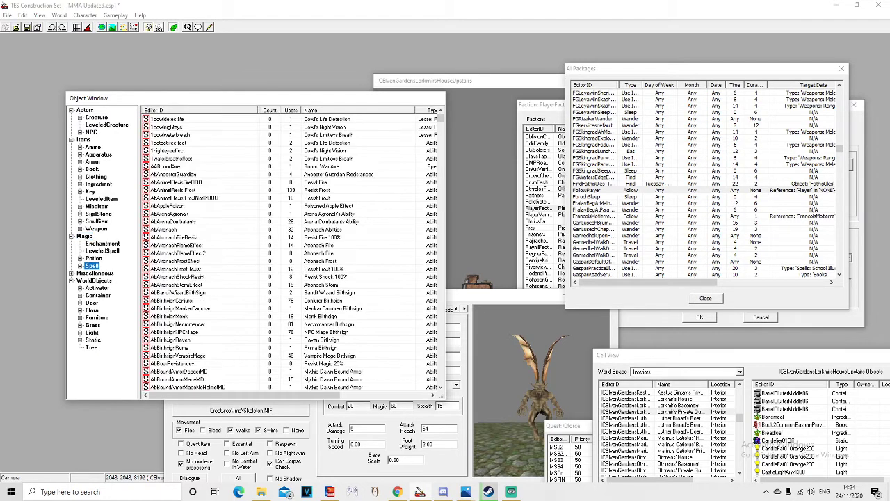
left_click(208, 253)
key("q")
scroll(209, 253, "down", 9)
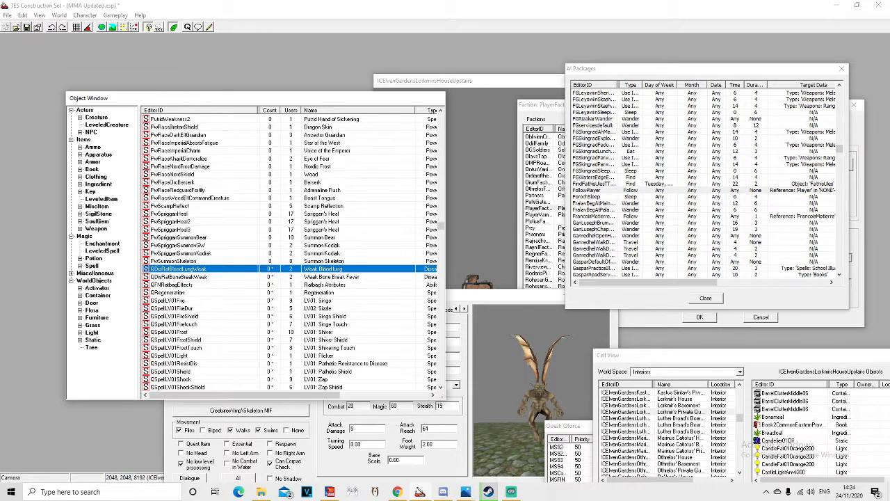
scroll(208, 253, "down", 15)
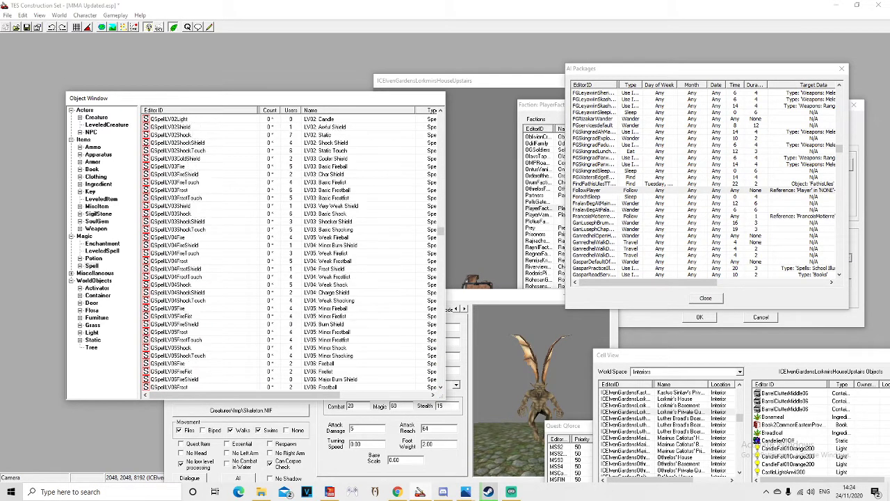
scroll(209, 253, "down", 12)
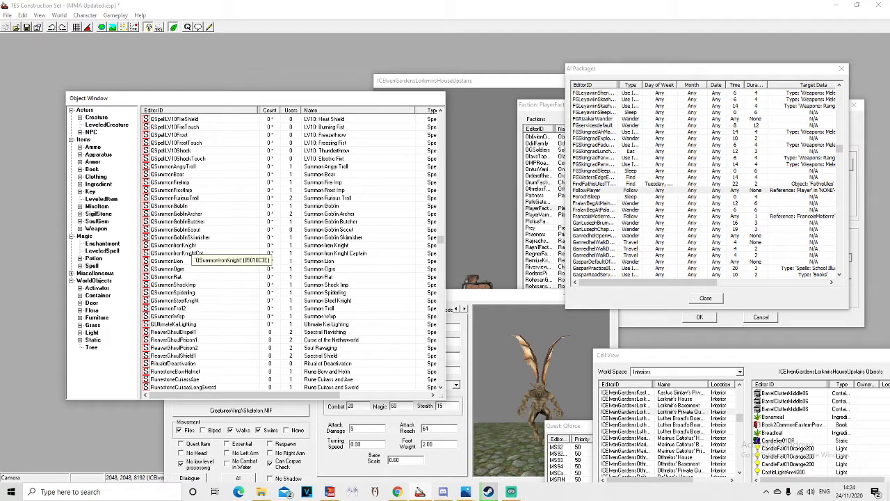
Step: Look at the QSummonIronKnight spell, close it unchanged, and open the QSummonOgre spell to examine its script effect
double_click(188, 245)
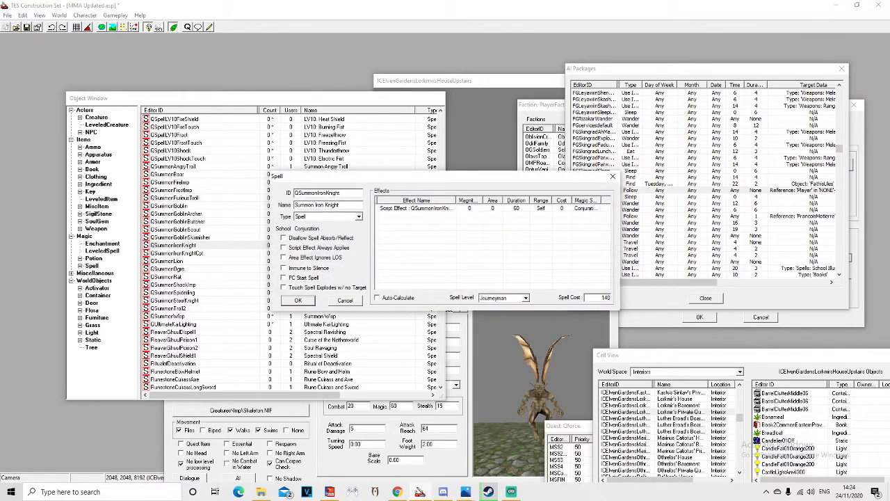
key("Escape")
double_click(168, 269)
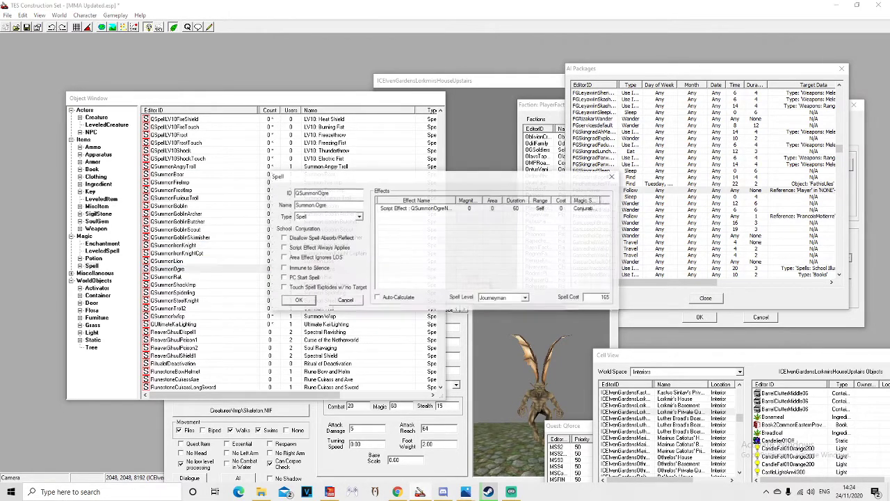
left_click_drag(379, 178, 371, 138)
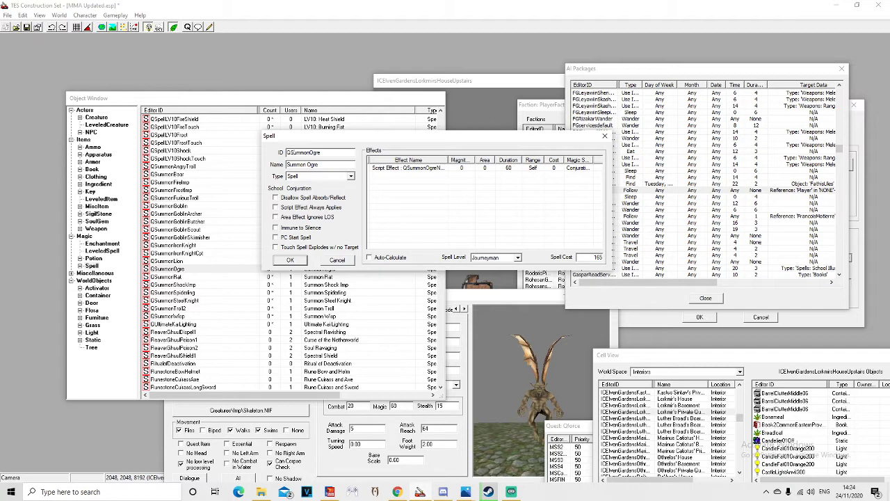
Step: Change the ogre spell's ID to QSummonBlackBear and its name to Summon Black Bear
key("BackSpace")
key("BackSpace")
type("onBlackBear")
key("BackSpace")
key("BackSpace")
key("BackSpace")
type("Black Bear")
Step: Open the spell's script effect item and bring up its QSummonOgreNow script for editing
left_click(408, 167)
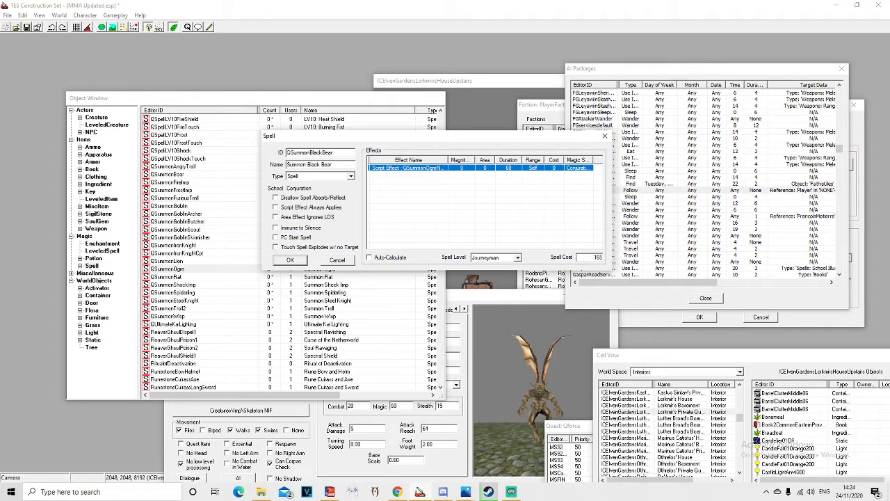
double_click(408, 168)
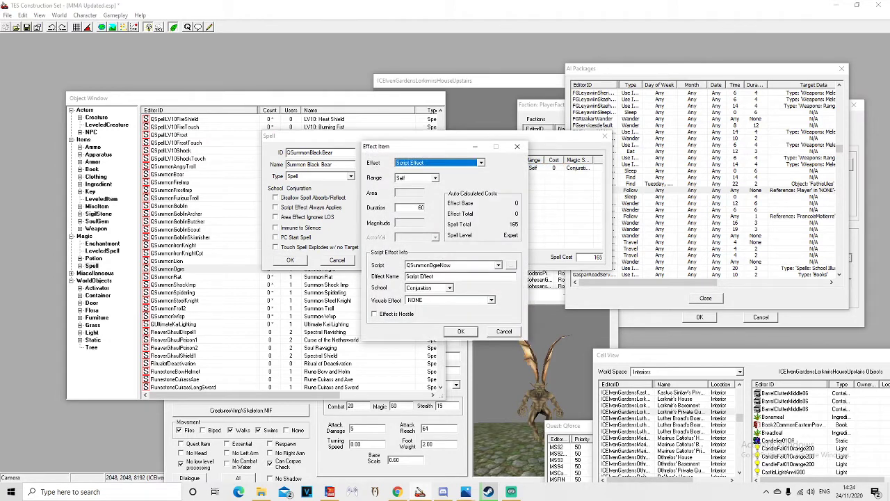
left_click(419, 208)
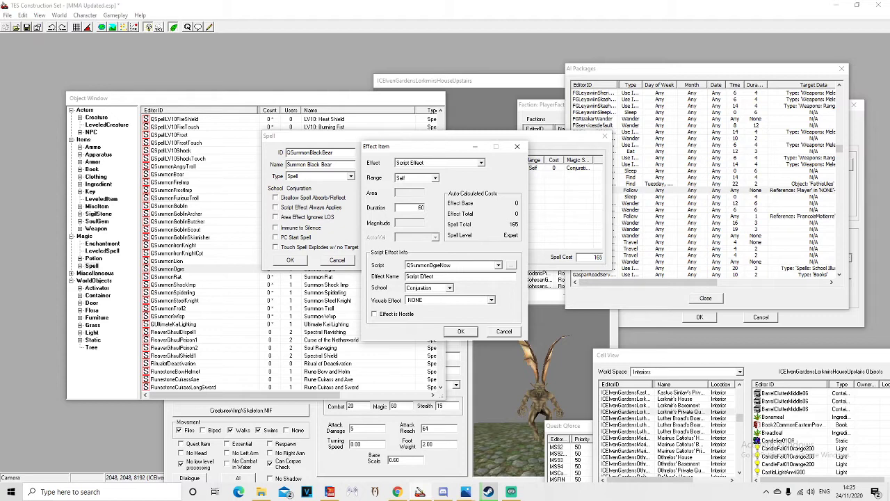
left_click(511, 265)
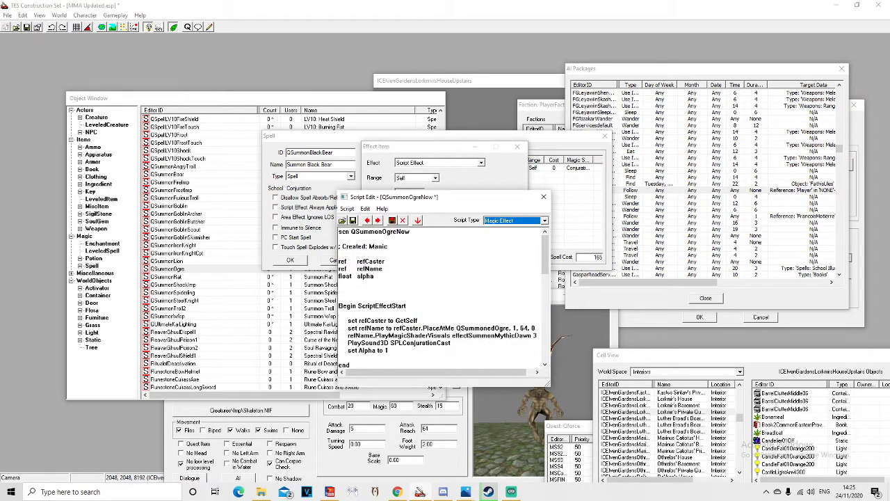
Step: Read through the QSummonOgreNow script, examining its ScriptEffectStart, ScriptEffectUpdate and ScriptEffectFinish blocks
left_click(408, 305)
scroll(442, 299, "down", 5)
scroll(443, 298, "up", 5)
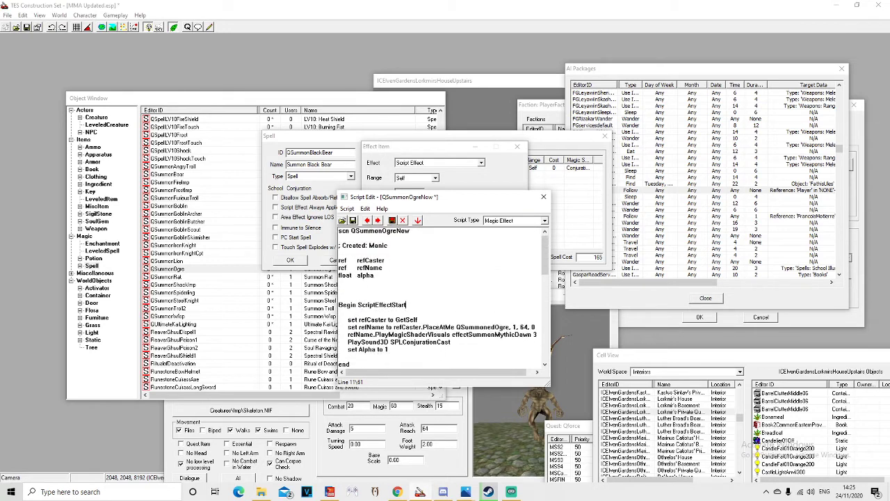
scroll(442, 299, "down", 6)
scroll(442, 299, "up", 6)
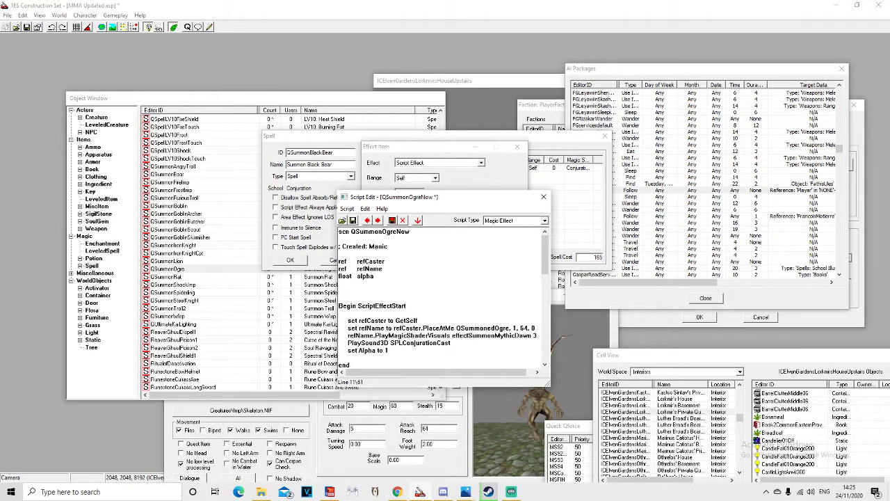
scroll(442, 299, "down", 10)
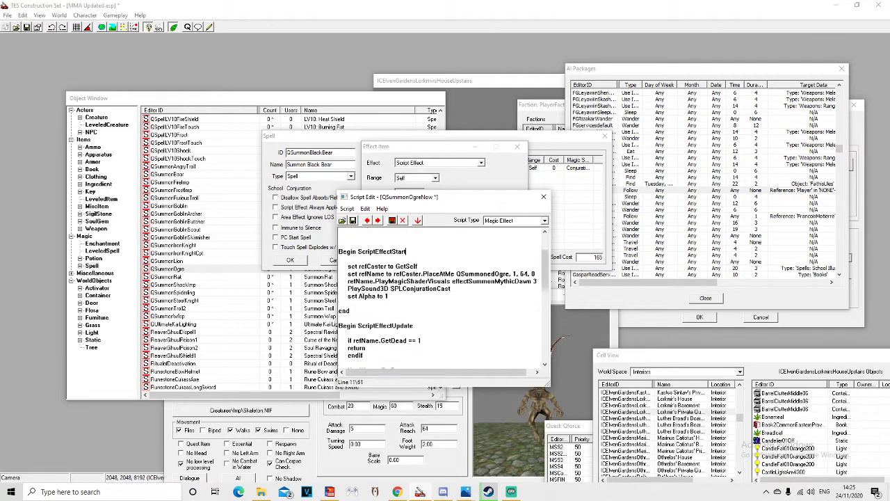
scroll(442, 299, "down", 5)
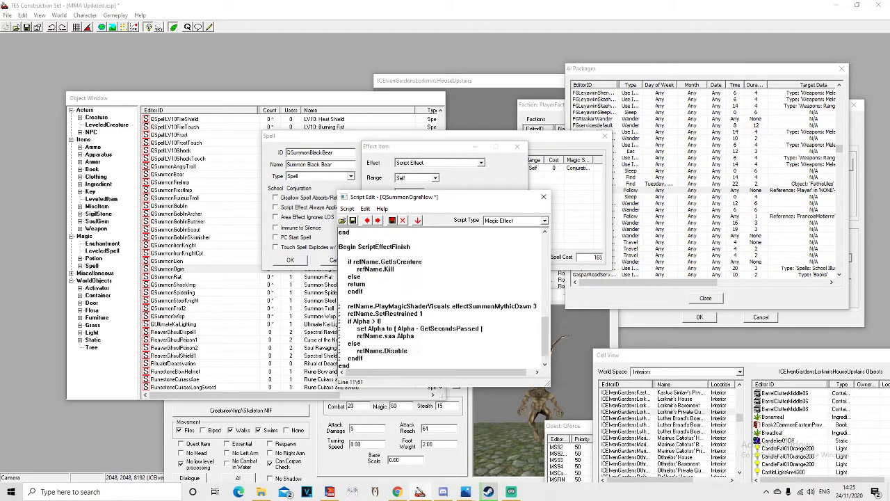
scroll(442, 299, "up", 13)
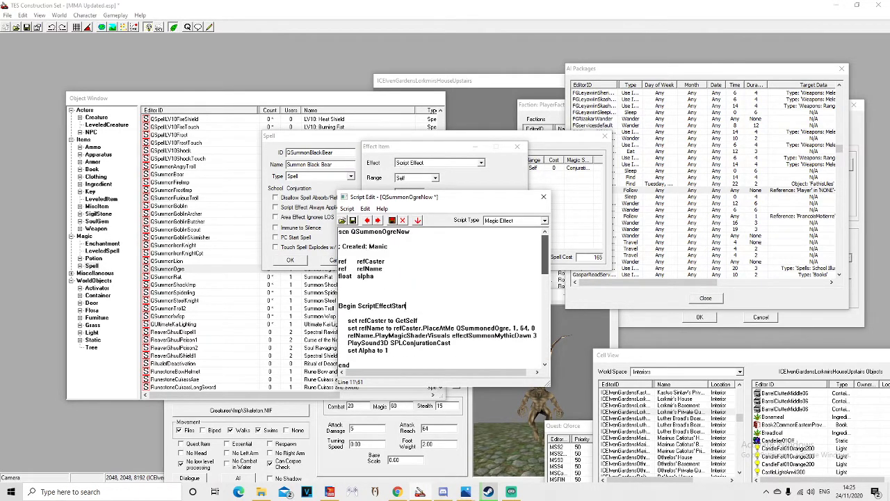
scroll(442, 299, "down", 3)
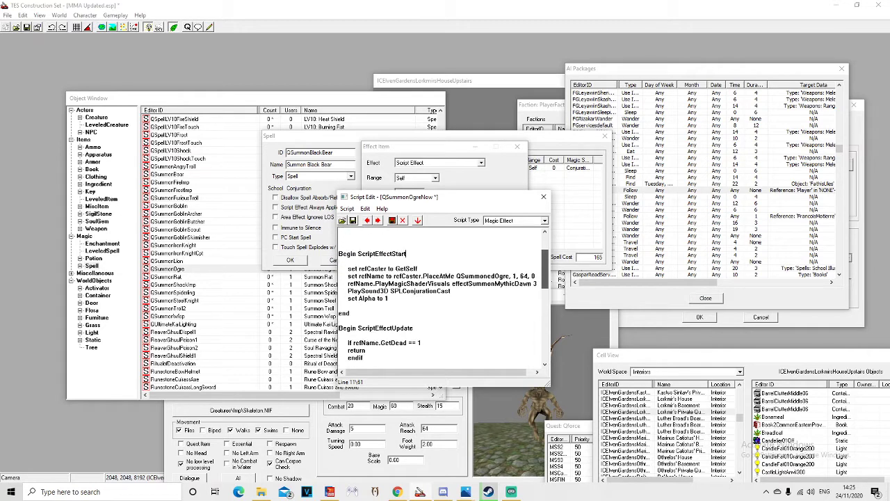
scroll(442, 299, "up", 4)
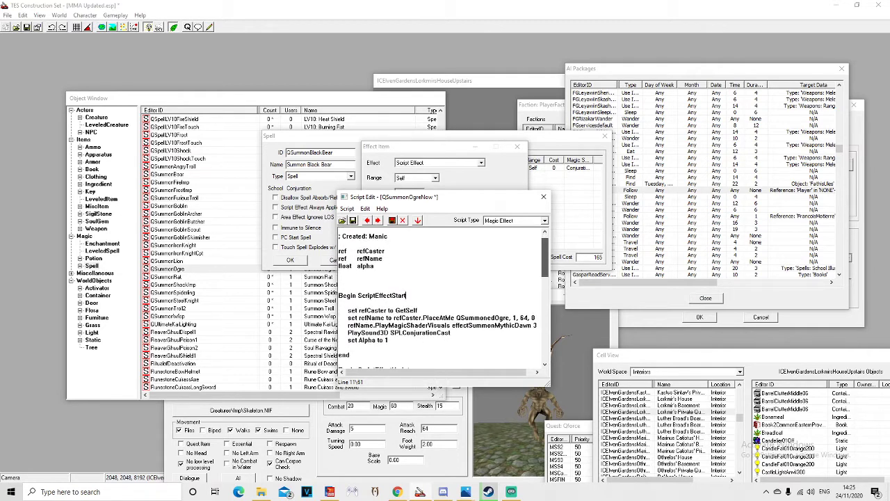
scroll(442, 299, "down", 2)
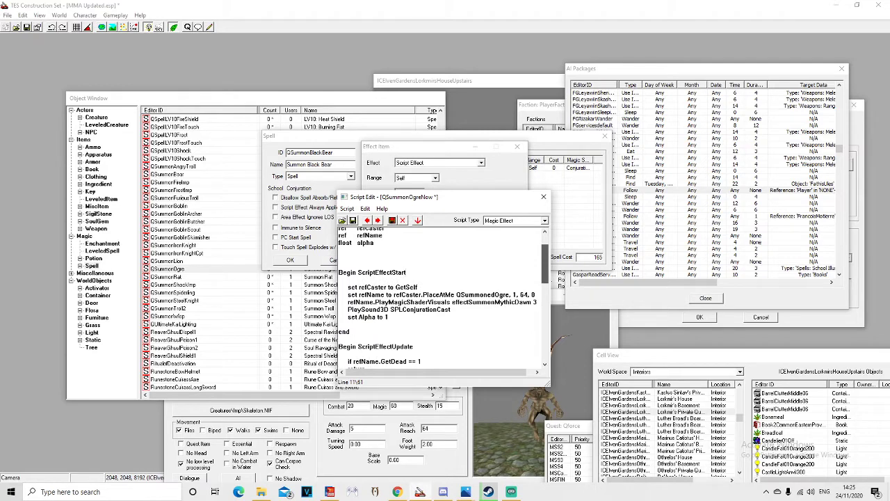
scroll(406, 265, "down", 1)
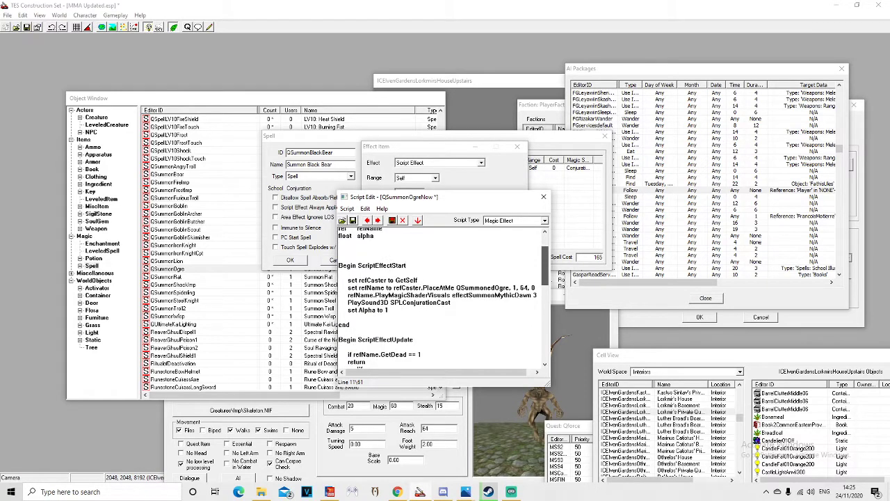
scroll(406, 265, "down", 2)
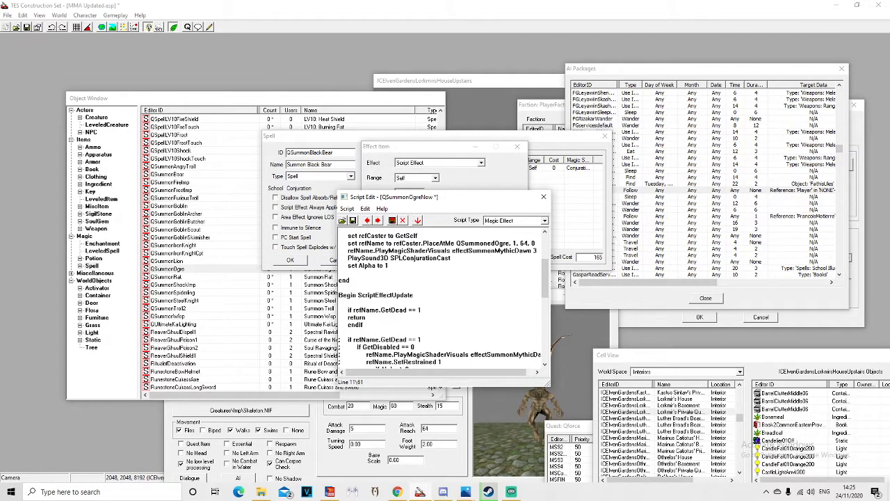
scroll(406, 265, "up", 1)
scroll(406, 265, "down", 1)
scroll(406, 265, "up", 1)
scroll(406, 265, "down", 1)
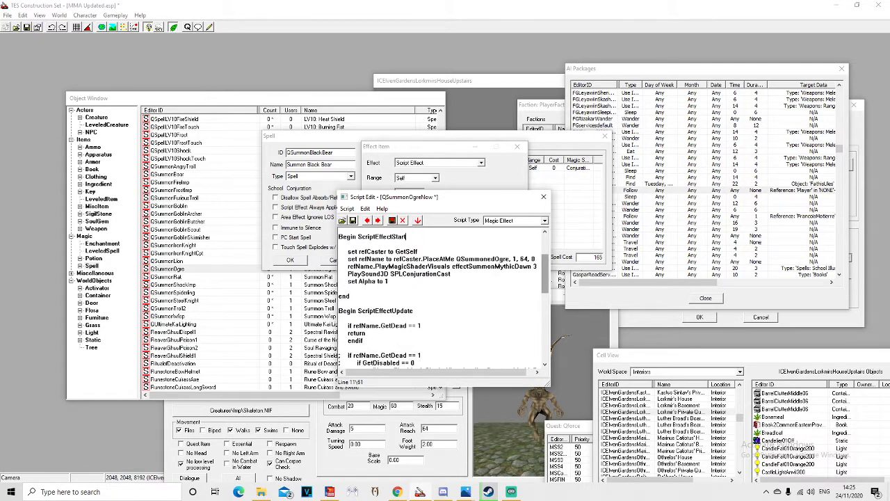
Step: Examine the PlaceAtMe command, its creature reference and its number parameters in the script's ScriptEffectStart block
mouse_move(387, 258)
left_mouse_down()
mouse_move(453, 259)
mouse_move(394, 259)
left_mouse_up()
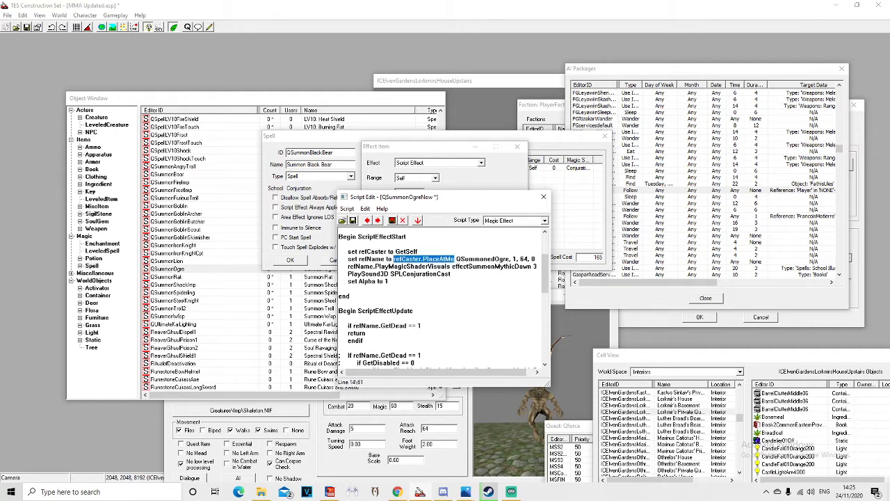
left_click(406, 274)
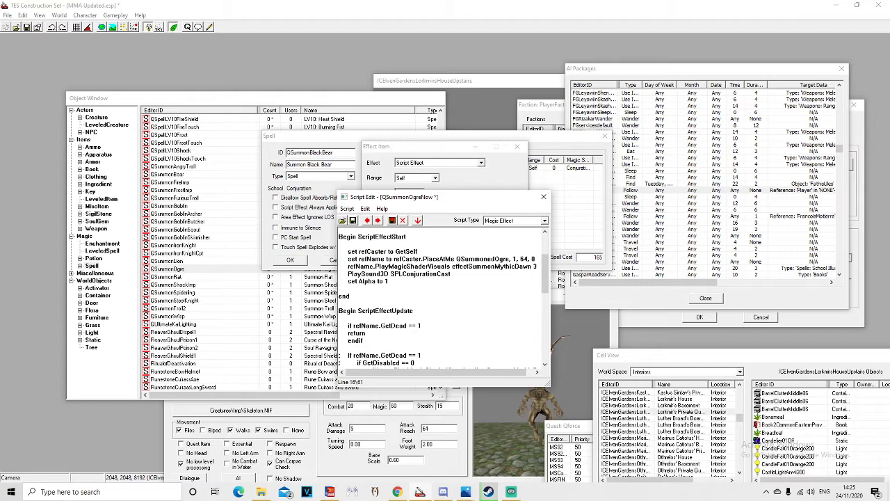
left_click_drag(510, 258, 545, 253)
left_click(458, 274)
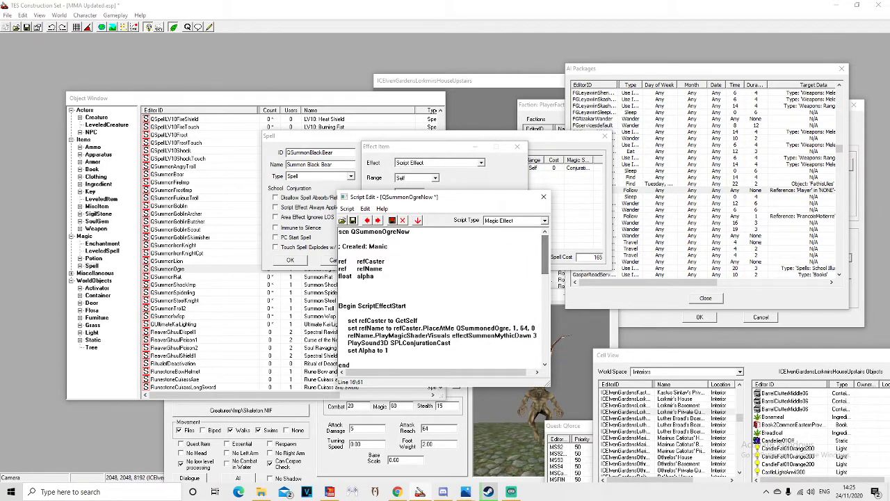
scroll(442, 294, "down", 1)
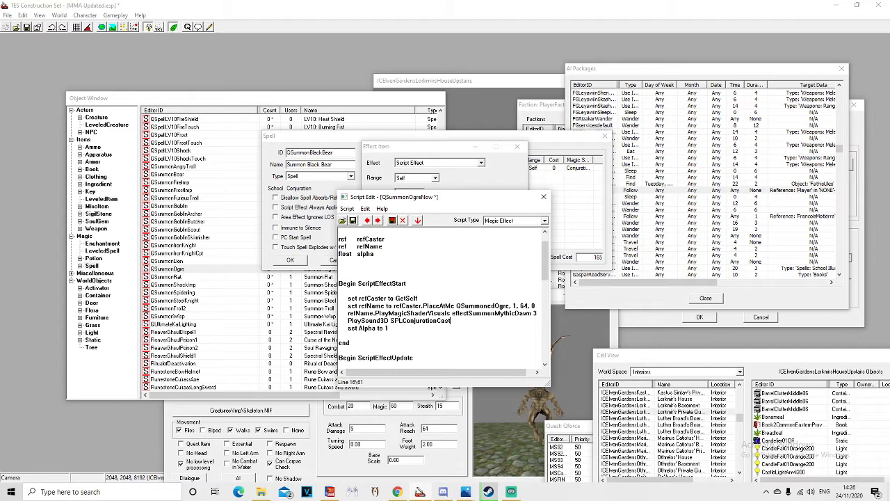
scroll(437, 298, "up", 1)
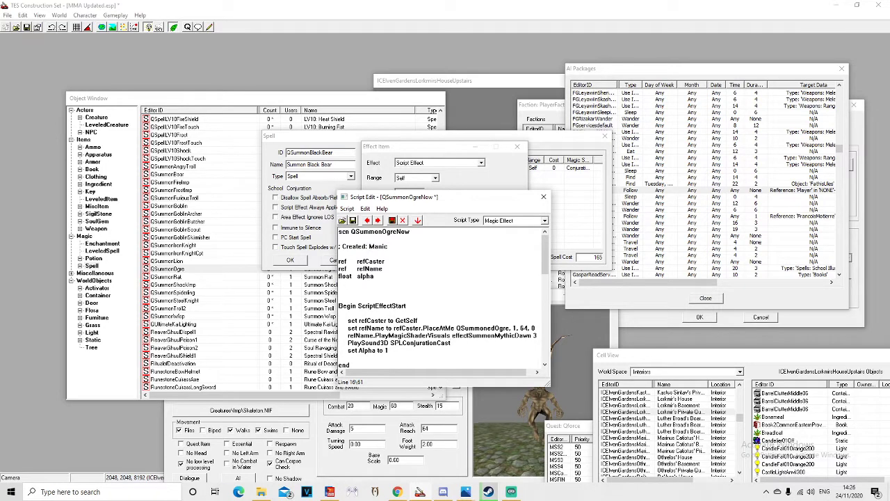
Step: Replace Ogre with Bear in the script name on the scn line of the summoning script
left_click(346, 232)
left_click_drag(350, 231, 338, 232)
left_click(314, 445)
left_click(452, 197)
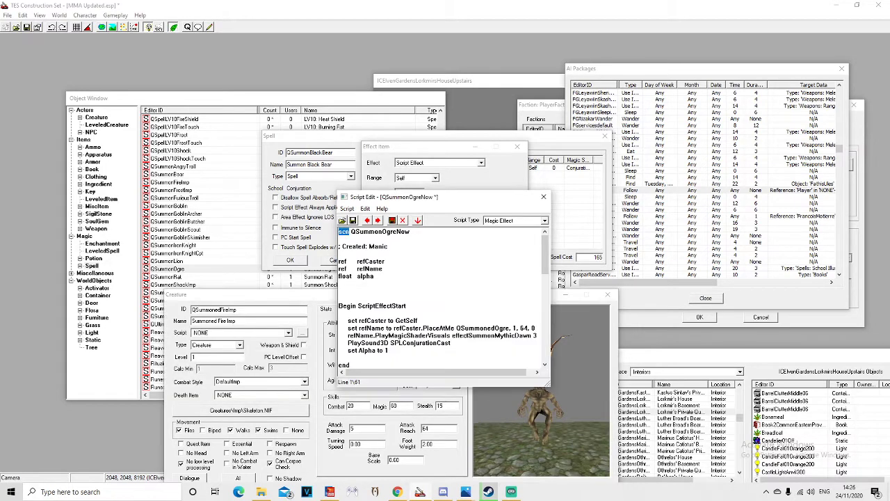
left_click(346, 231)
key("BackSpace")
key("BackSpace")
key("BackSpace")
key("BackSpace")
type("Bear")
Step: Try to rewrite the creature ID in the PlaceAtMe line by removing Ogre, and look for the black bear's creature window
scroll(443, 299, "down", 1)
scroll(443, 299, "down", 2)
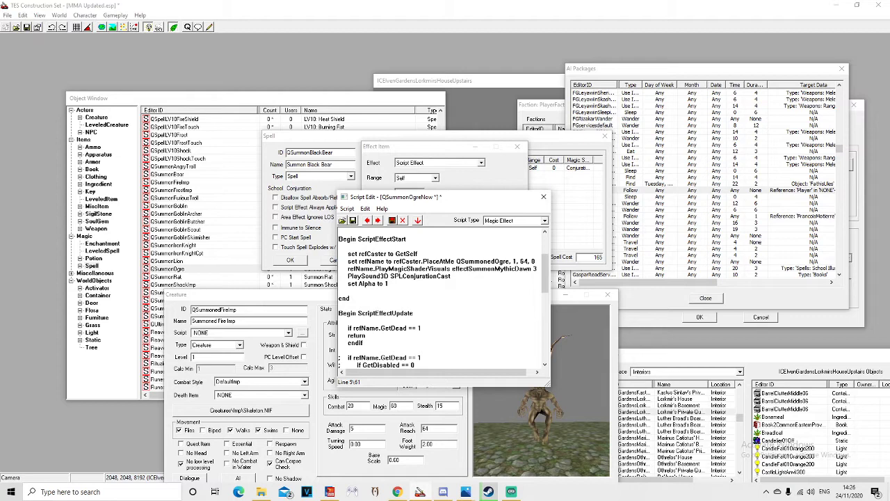
left_click_drag(509, 261, 494, 261)
left_click(292, 295)
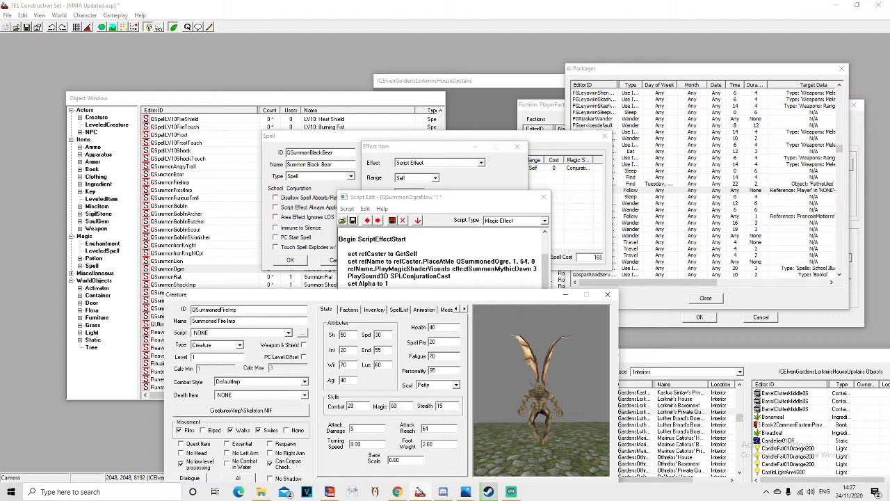
left_click(473, 197)
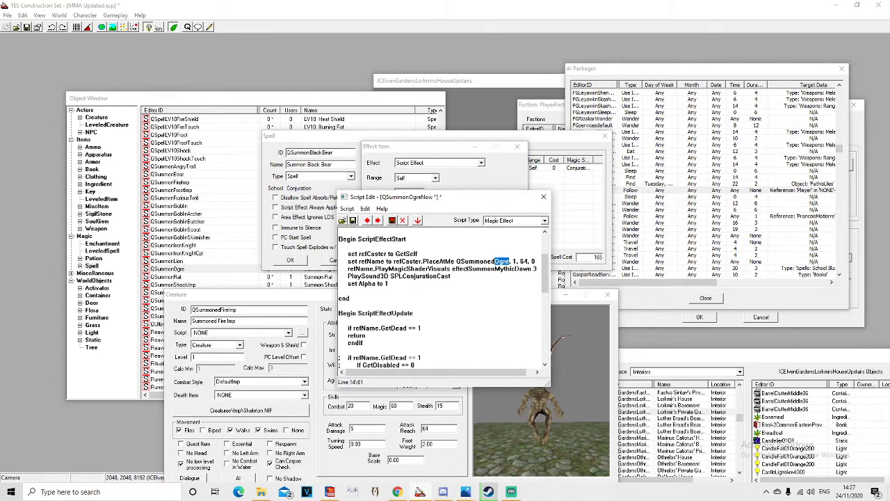
key("BackSpace")
key("BackSpace")
key("BackSpace")
type("e")
left_click(584, 334)
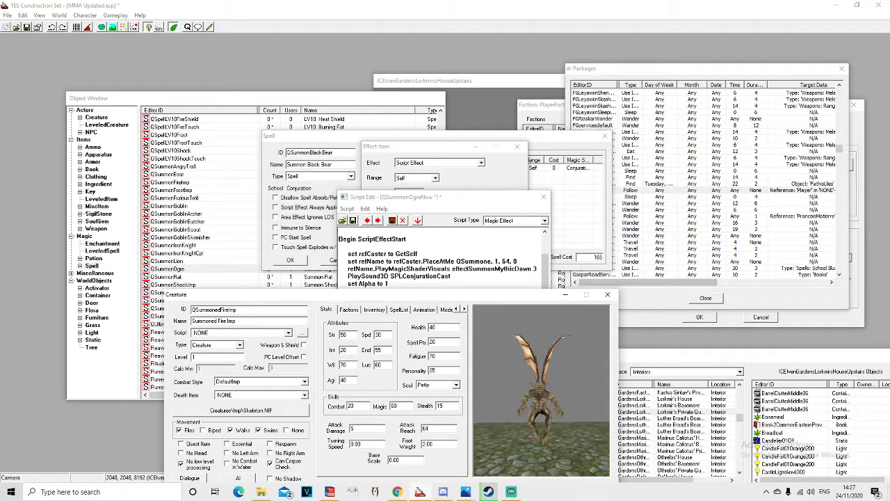
left_click(646, 317)
left_click(570, 362)
left_click(473, 198)
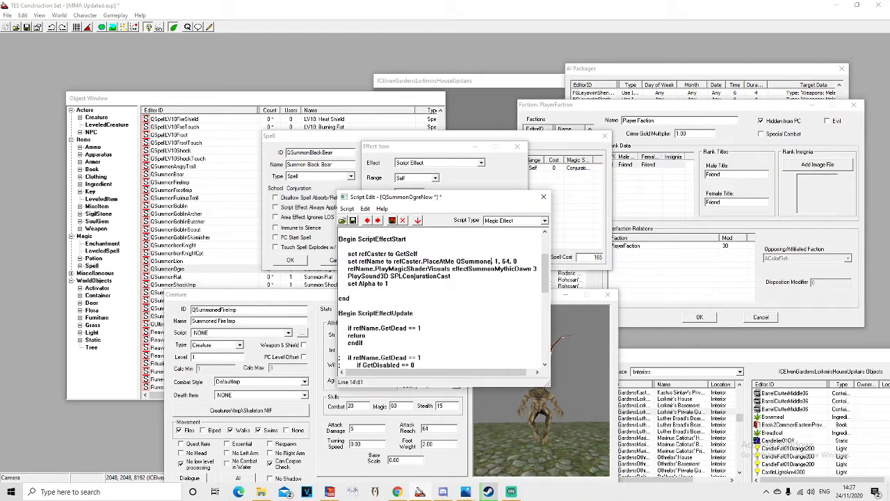
Step: Open the QSummonedBearBlack creature from the creature list and copy its ID
left_click(96, 117)
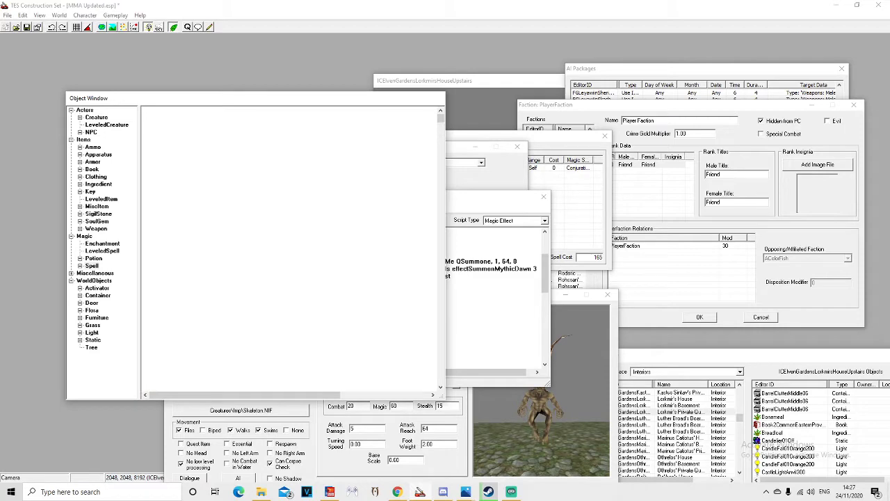
left_click(180, 268)
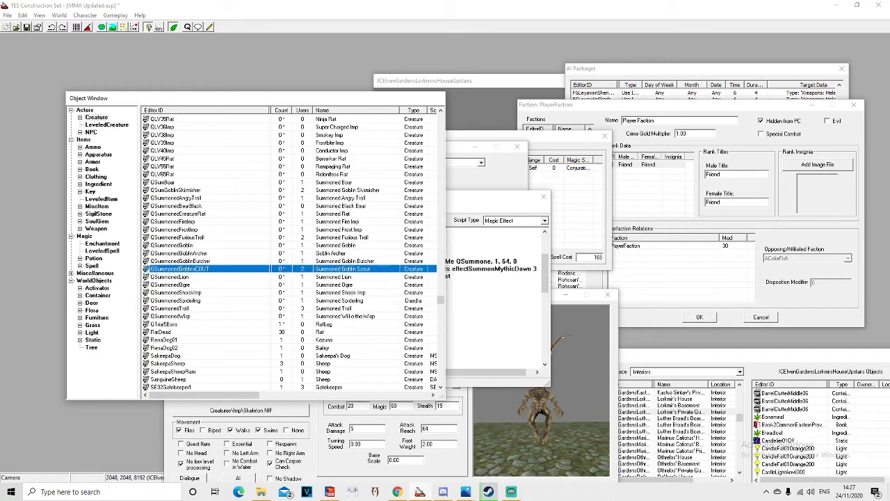
left_click(176, 206)
double_click(177, 206)
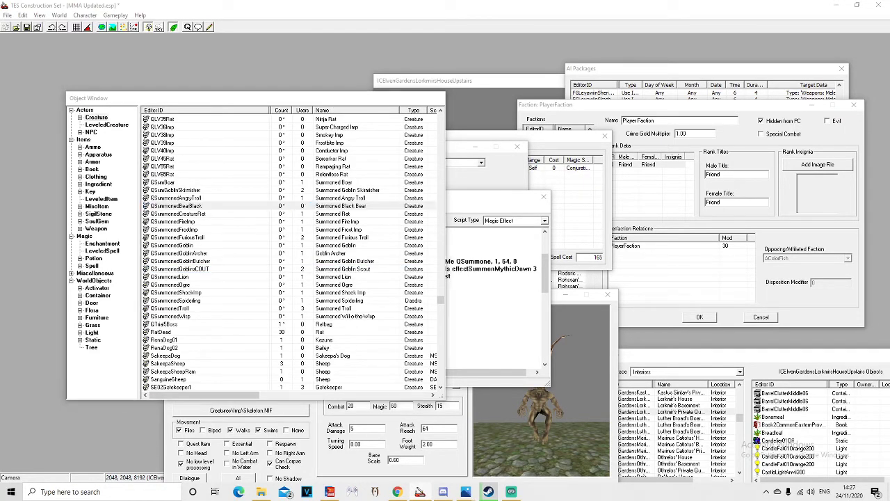
left_click_drag(344, 142, 245, 162)
left_click(281, 162)
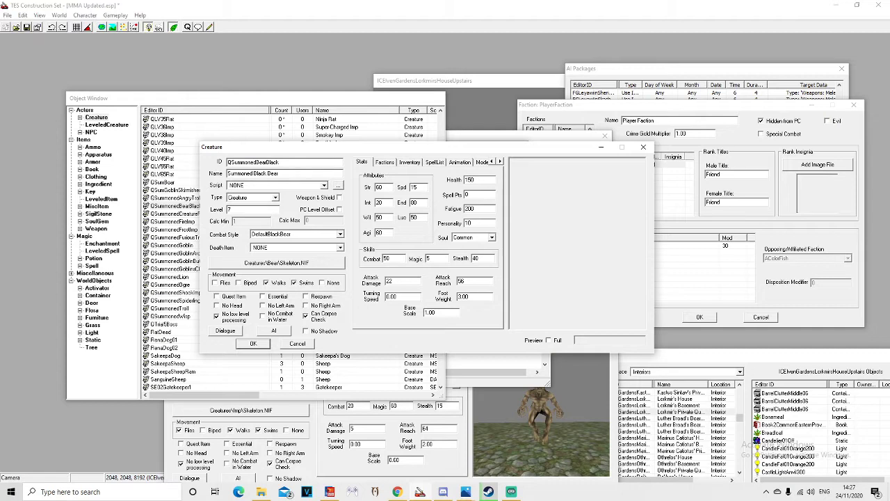
left_click_drag(280, 162, 227, 162)
key("ctrl+c")
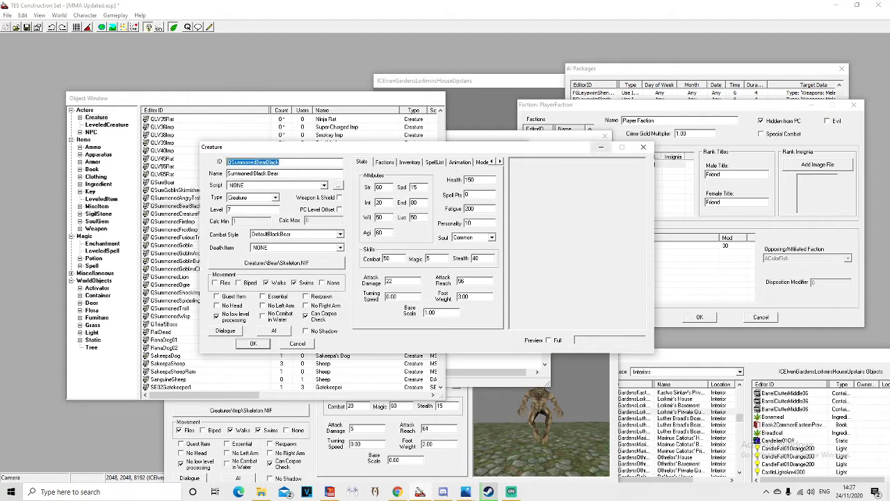
Step: Minimize the creature window and paste QSummonedBearBlack over the creature ID in the script's PlaceAtMe line
left_click(601, 147)
left_click(492, 261)
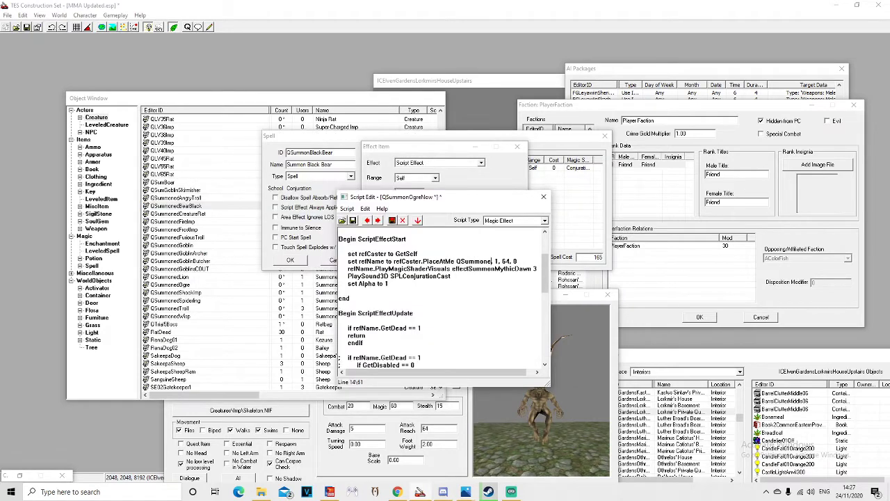
left_click_drag(492, 262, 456, 262)
key("ctrl+v")
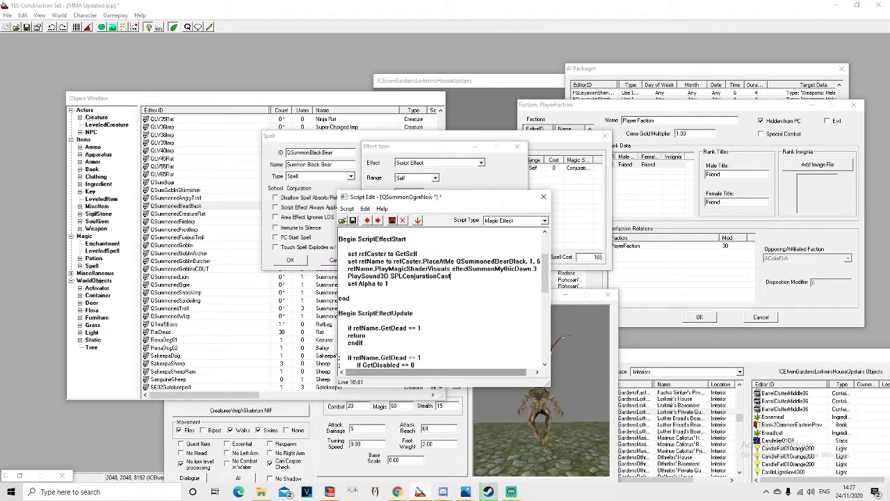
Step: Review the edited summoning script from ScriptEffectStart through ScriptEffectFinish, including the full PlaceAtMe line
left_click_drag(437, 372, 437, 371)
scroll(440, 299, "down", 3)
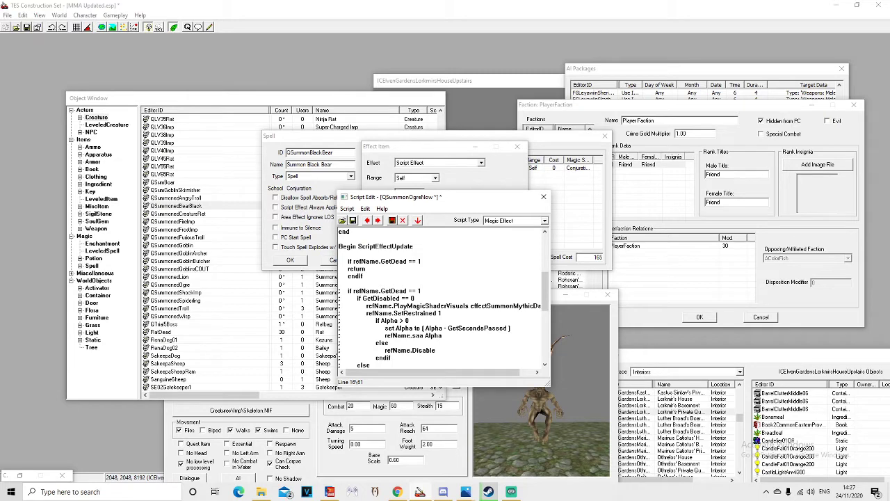
scroll(440, 299, "down", 2)
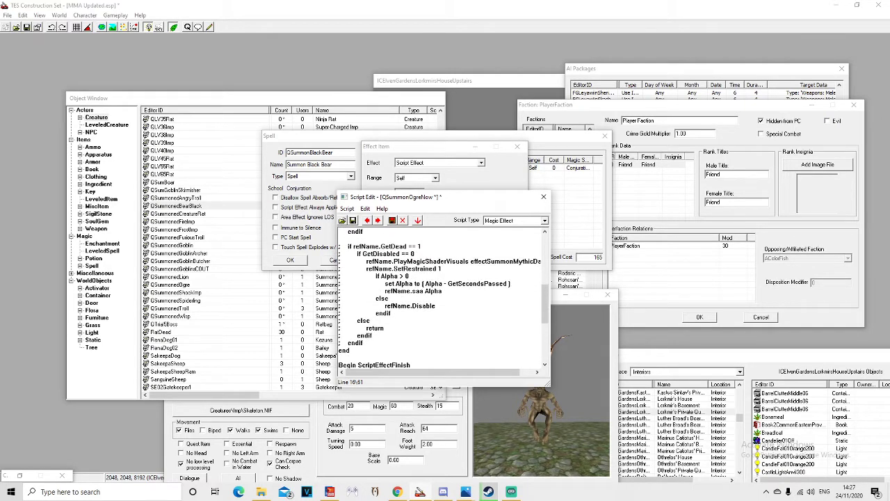
scroll(440, 299, "down", 3)
scroll(439, 298, "down", 2)
left_click_drag(438, 372, 452, 372)
scroll(439, 299, "down", 1)
left_click_drag(545, 341, 545, 255)
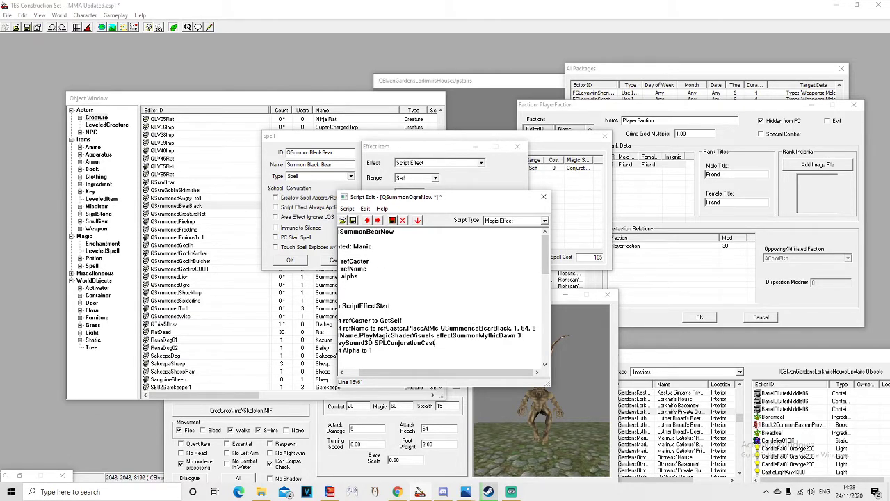
Step: Copy the whole script, discard the changes to QSummonOgreNow, and paste the code into a new Magic Effect script
left_click(368, 269)
key("ctrl+a")
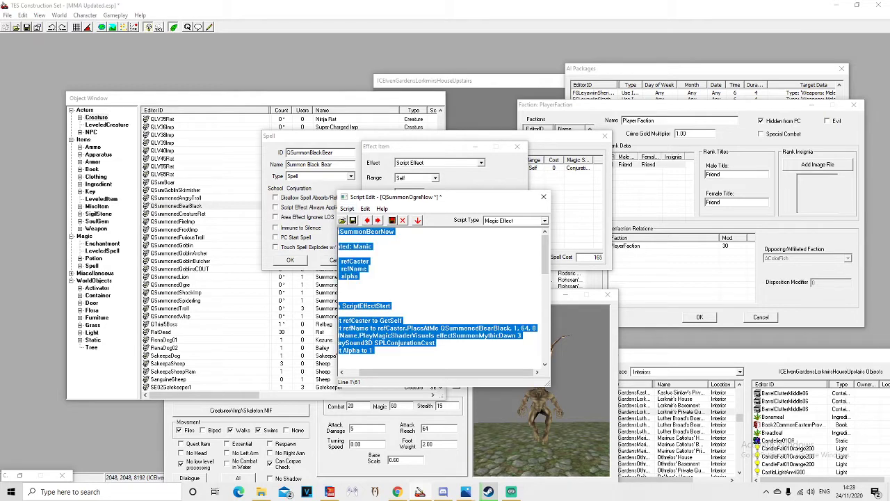
left_click(346, 208)
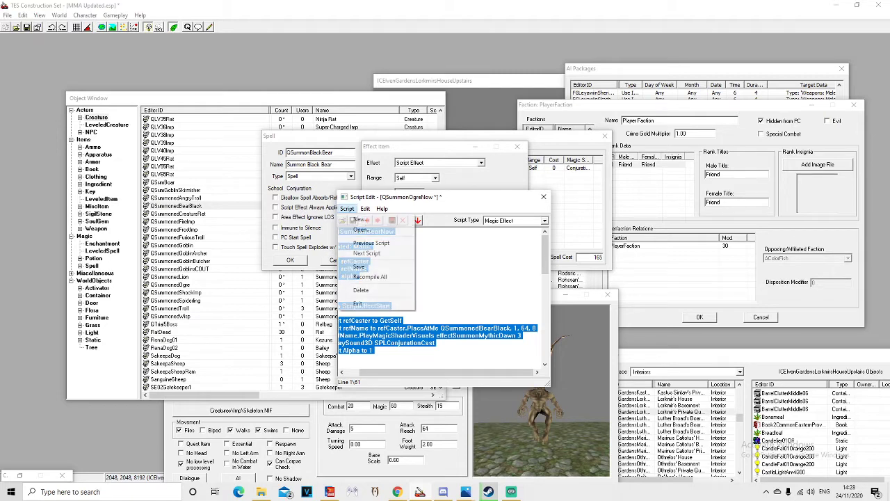
left_click(359, 219)
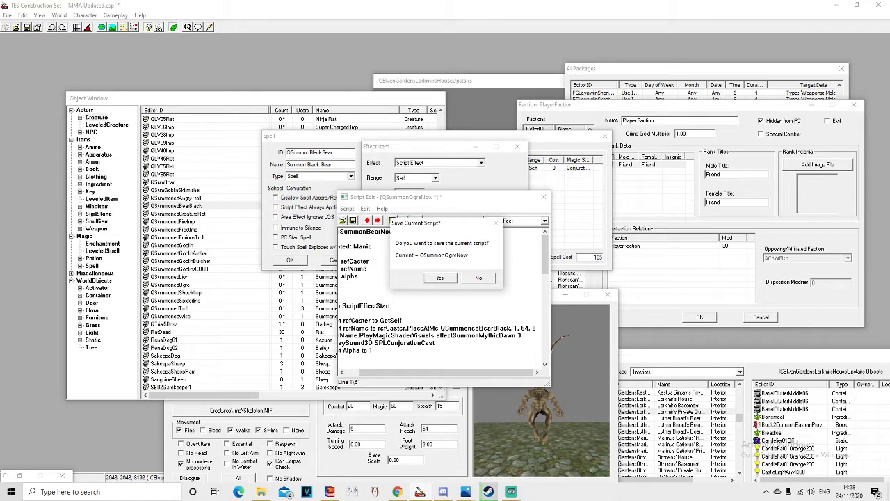
left_click(478, 278)
left_click(514, 220)
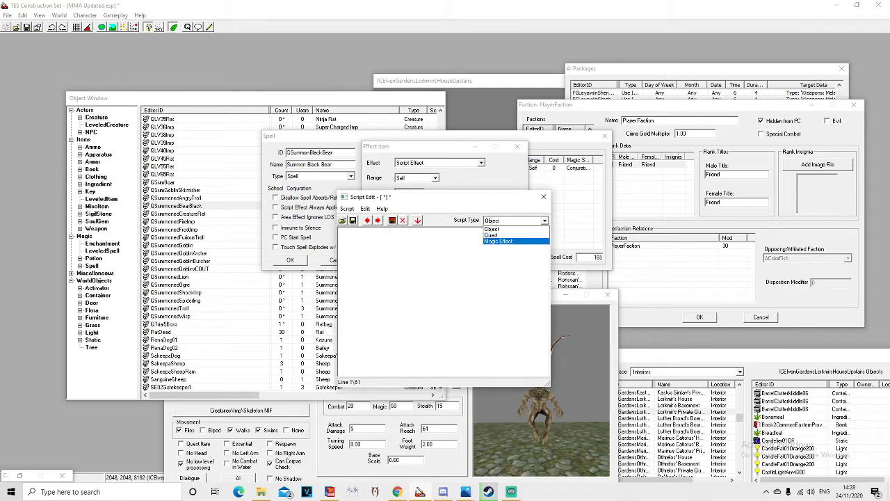
left_click(515, 240)
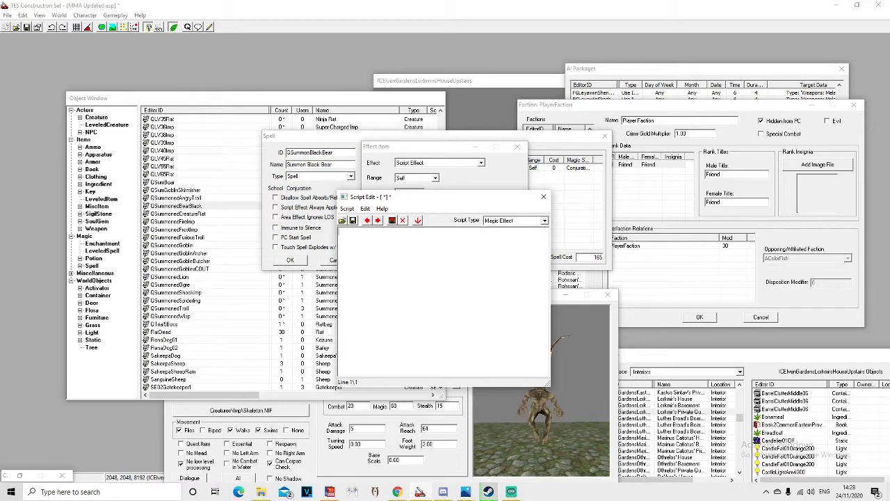
key("ctrl+v")
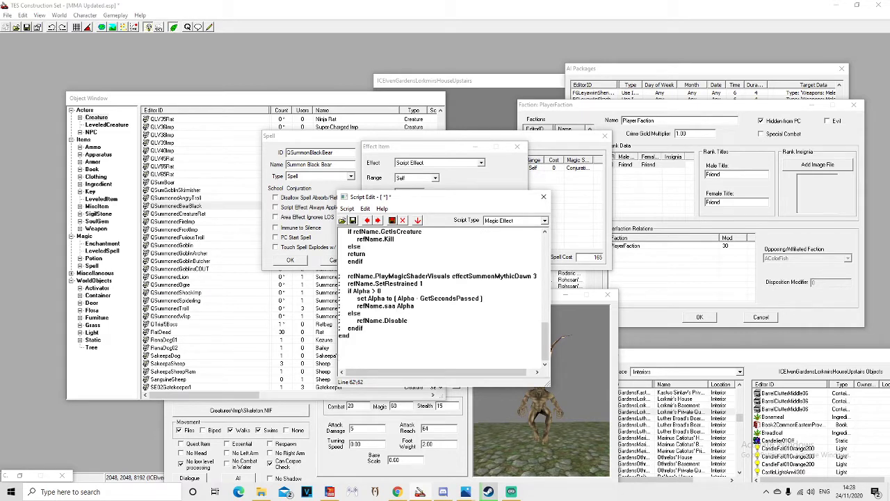
Step: Check the pasted QSummonBearNow script from start to end, and close the script editor with the script saved
scroll(442, 299, "up", 15)
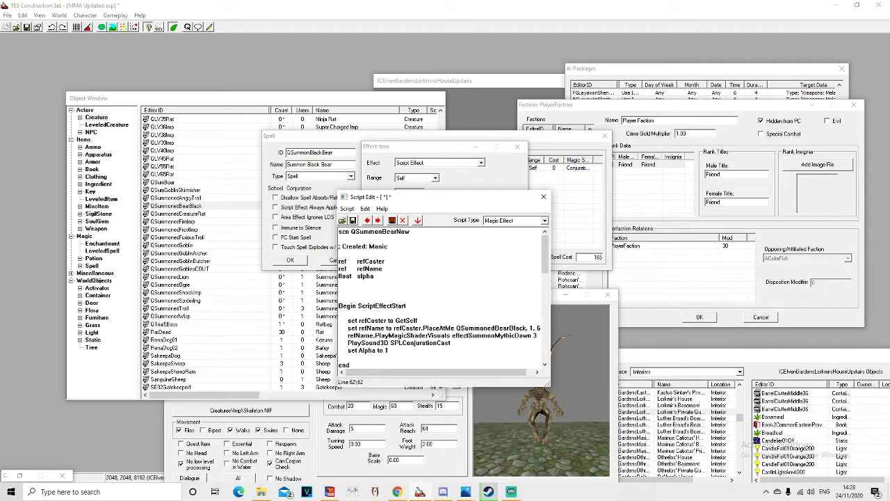
left_click(340, 254)
scroll(441, 296, "down", 10)
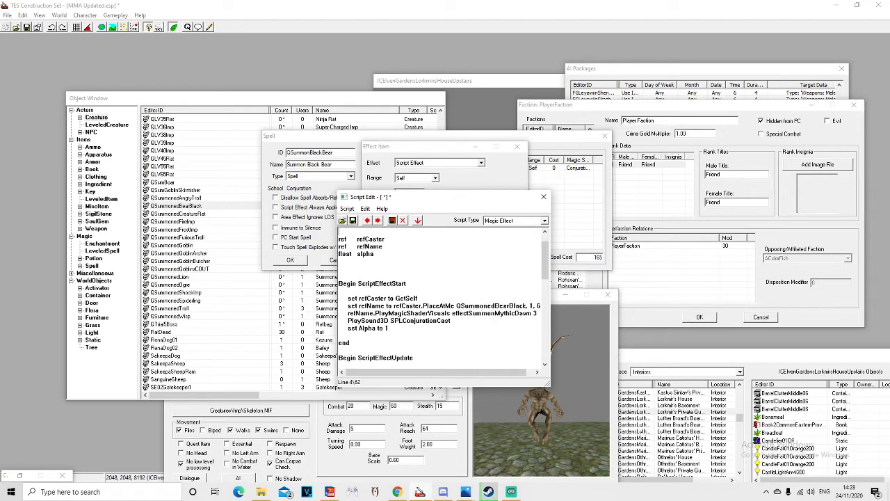
scroll(442, 296, "down", 3)
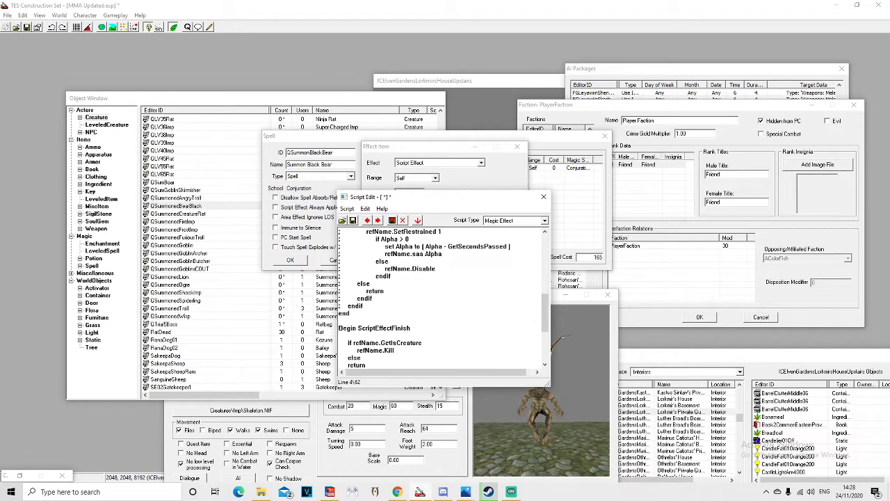
scroll(441, 296, "down", 5)
scroll(442, 299, "up", 10)
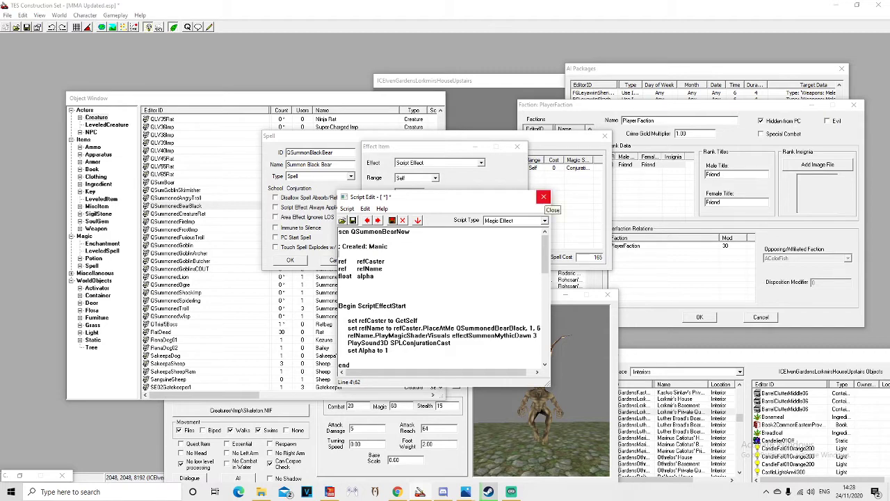
left_click(543, 197)
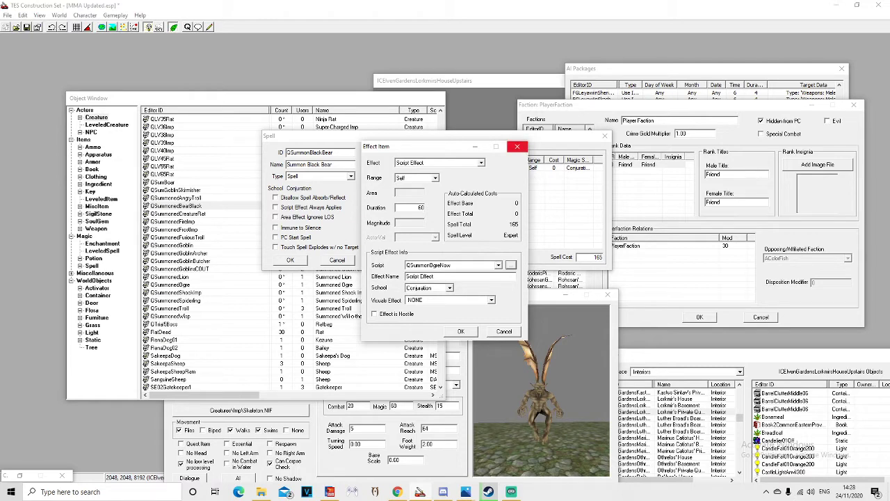
Step: Look for the bear script in the script effect's script list, and cancel the effect and spell edits
left_click(517, 146)
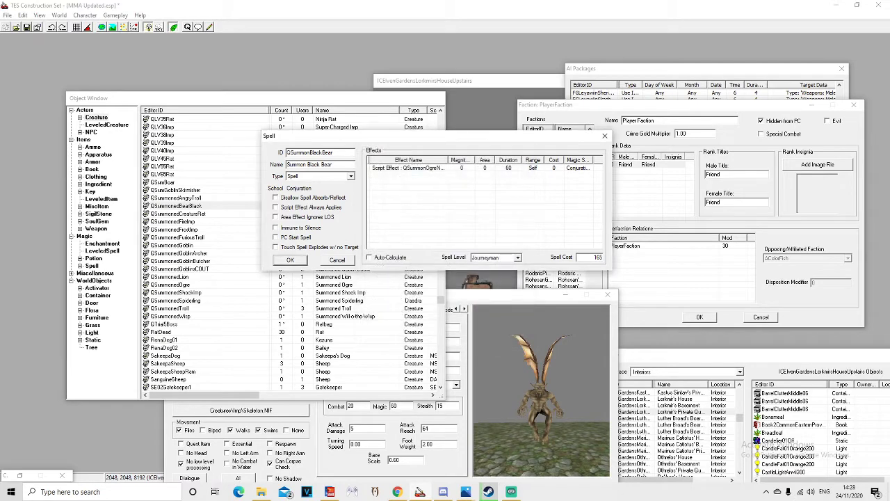
double_click(408, 168)
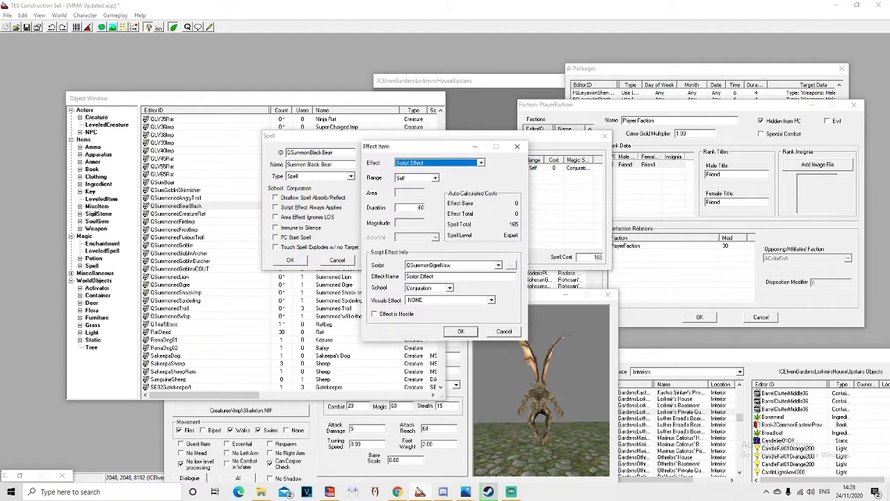
left_click(498, 265)
scroll(487, 303, "up", 2)
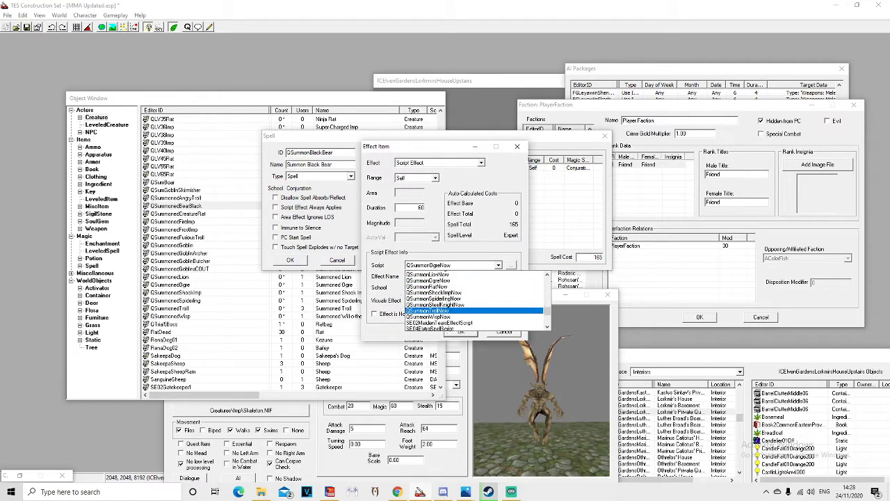
scroll(487, 303, "up", 4)
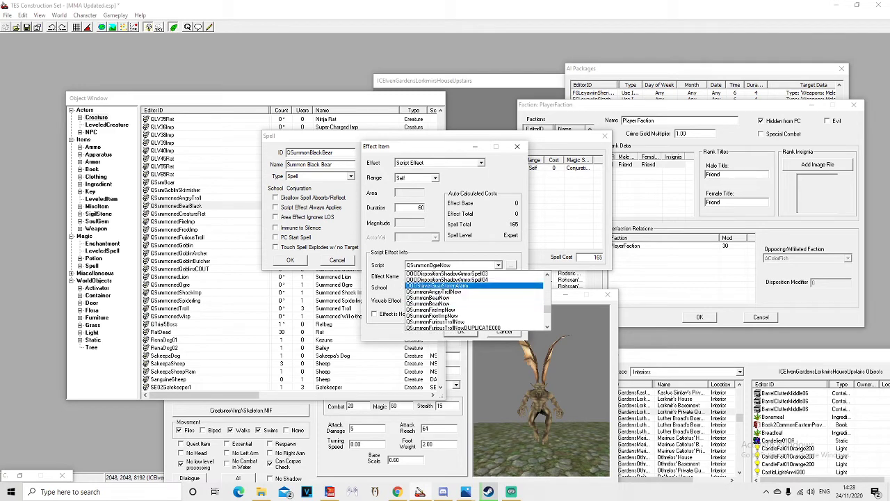
scroll(487, 285, "down", 1)
scroll(475, 299, "down", 5)
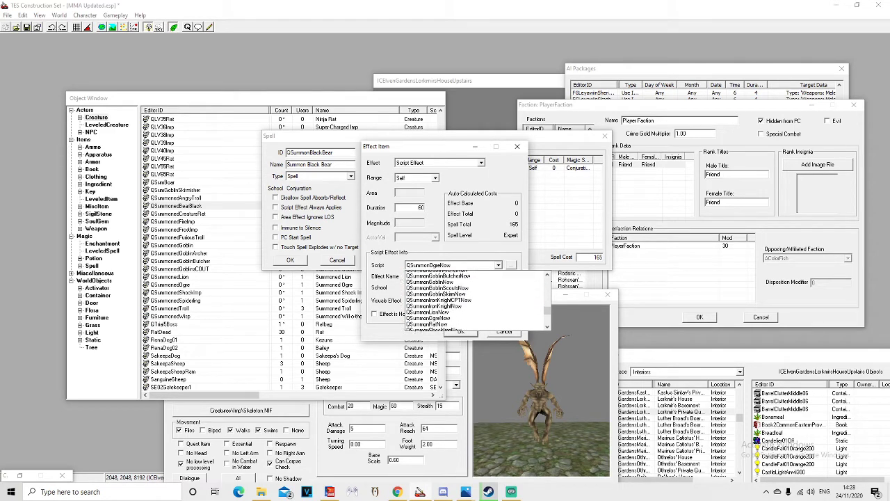
scroll(476, 299, "down", 3)
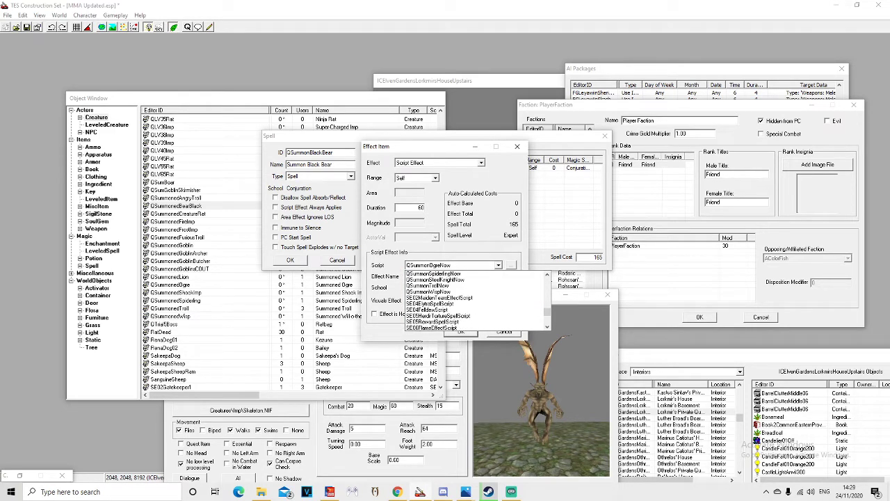
left_click(498, 265)
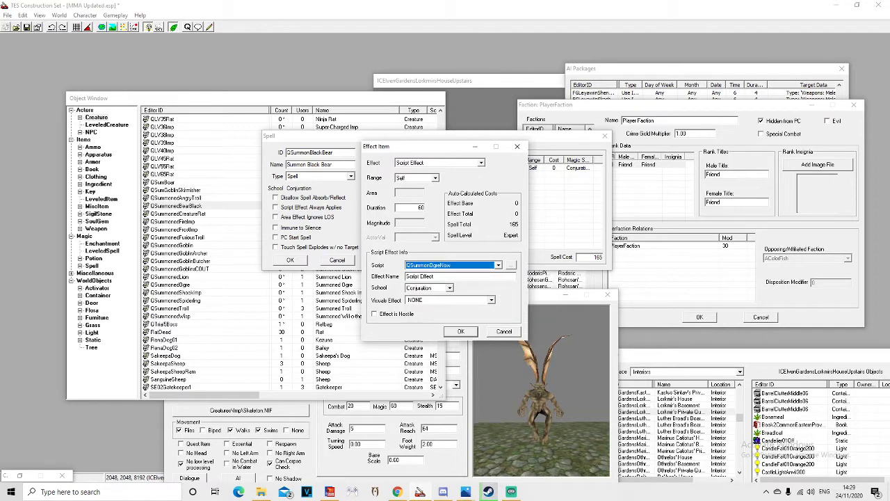
left_click(504, 332)
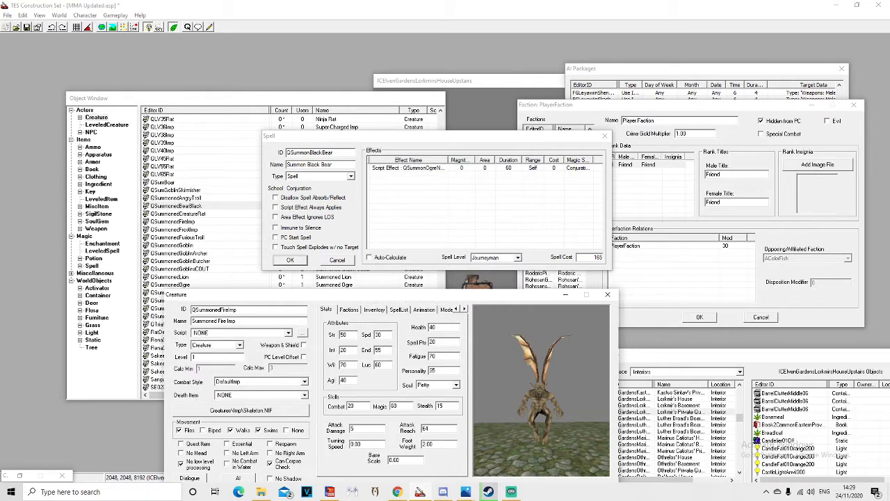
left_click(337, 259)
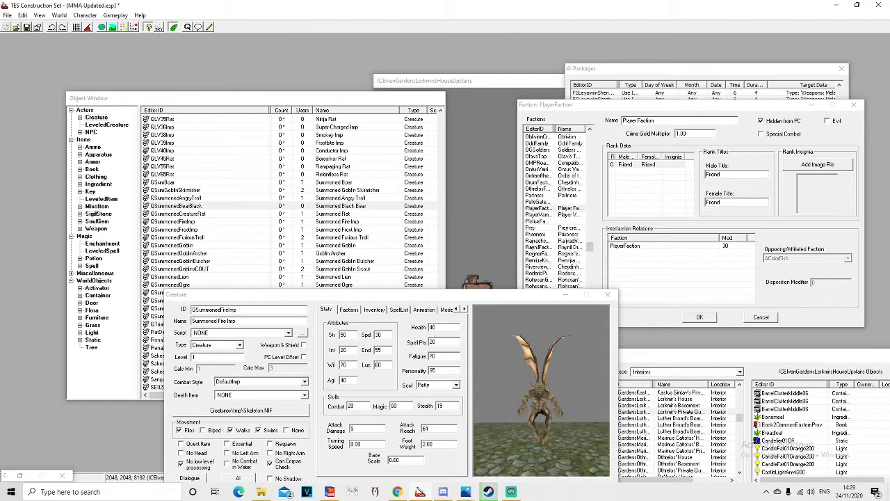
Step: Open the QSummonOgre spell and change its ID to QSummonBlackBear and its name to Summon Black Bear
mouse_move(353, 294)
left_mouse_down()
mouse_move(209, 227)
mouse_move(445, 331)
mouse_move(354, 295)
left_mouse_up()
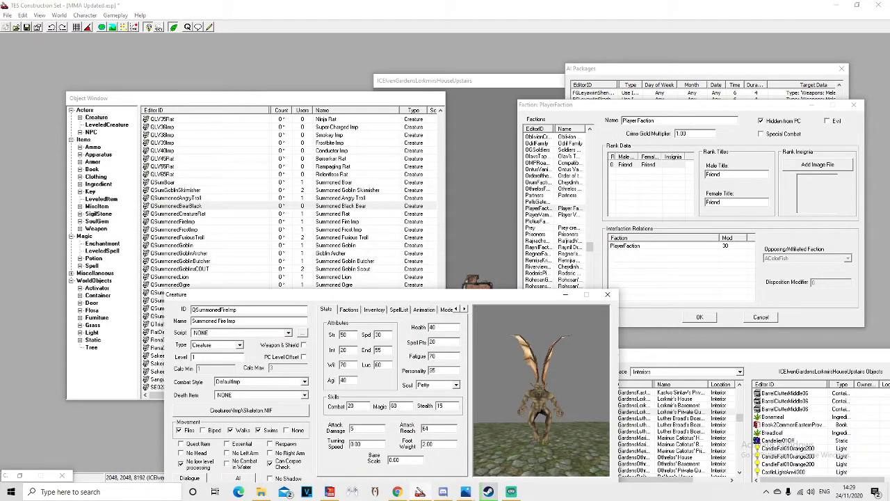
left_click(91, 265)
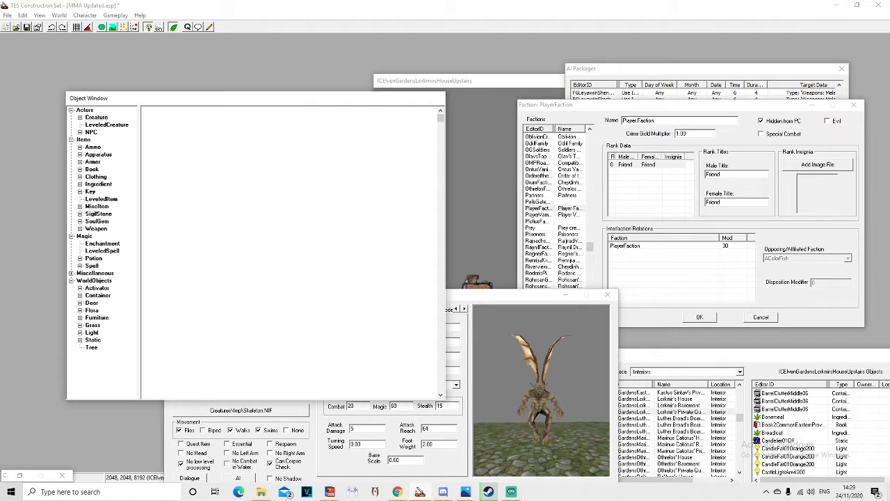
left_click(167, 261)
double_click(167, 268)
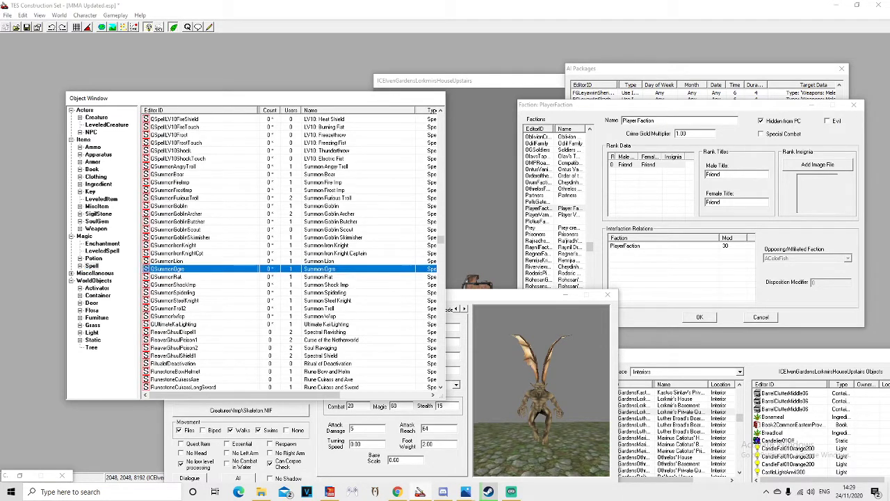
double_click(326, 192)
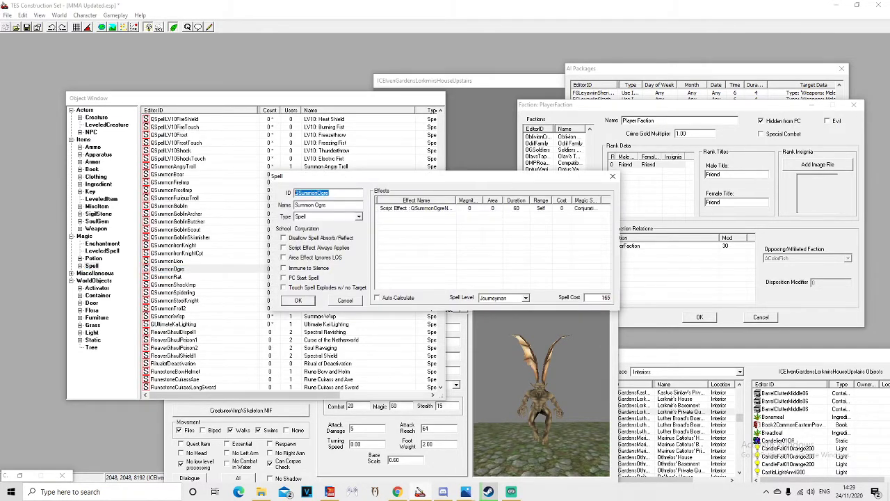
type("QSummonBear")
type("Black")
key("shift+Left")
key("shift+Left")
key("shift+Left")
key("shift+Left")
type("Black Bear")
Step: Assign QSummonBearNow as the script of the spell's Script Effect, and open that script to check it
double_click(416, 209)
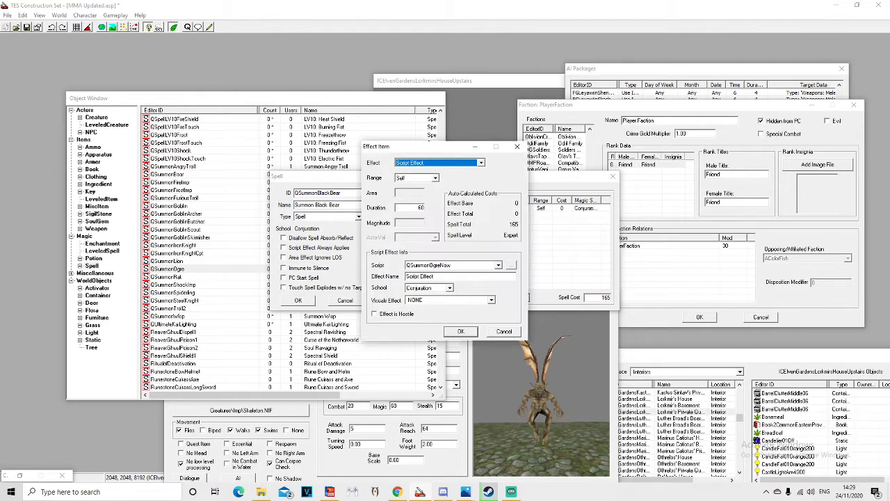
left_click(498, 265)
scroll(473, 294, "up", 3)
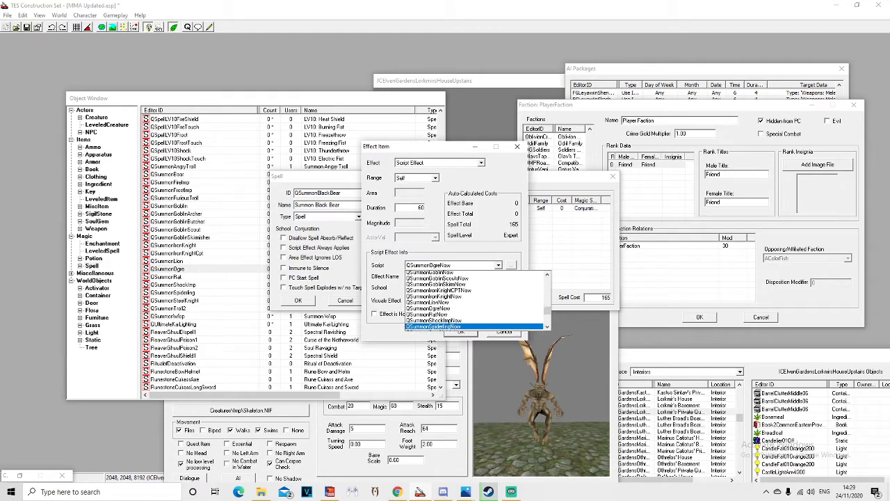
scroll(475, 299, "up", 5)
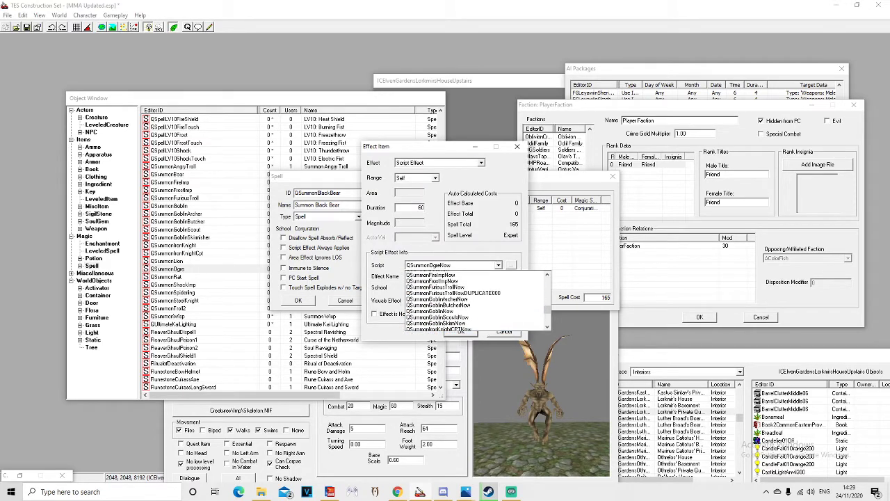
scroll(475, 299, "up", 1)
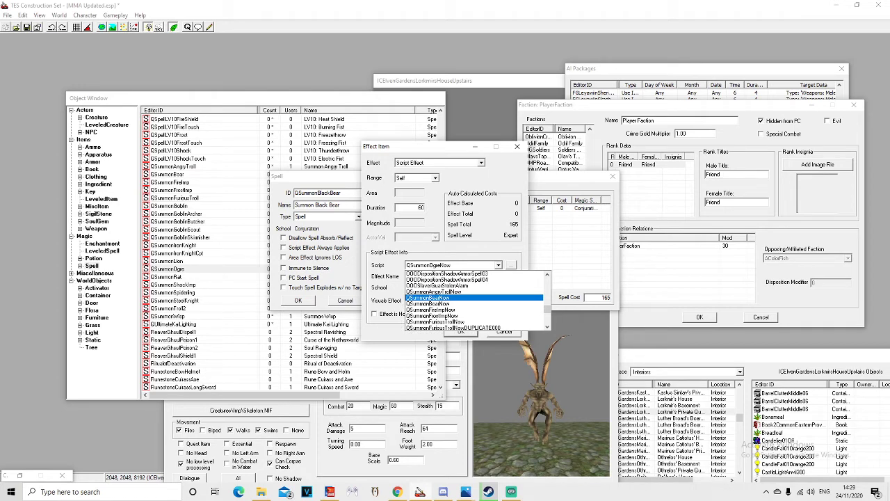
scroll(475, 299, "down", 4)
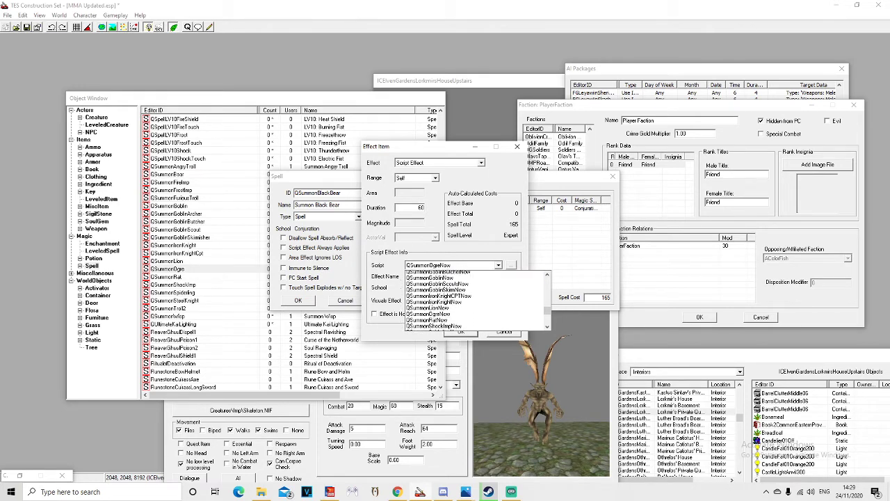
scroll(459, 298, "up", 4)
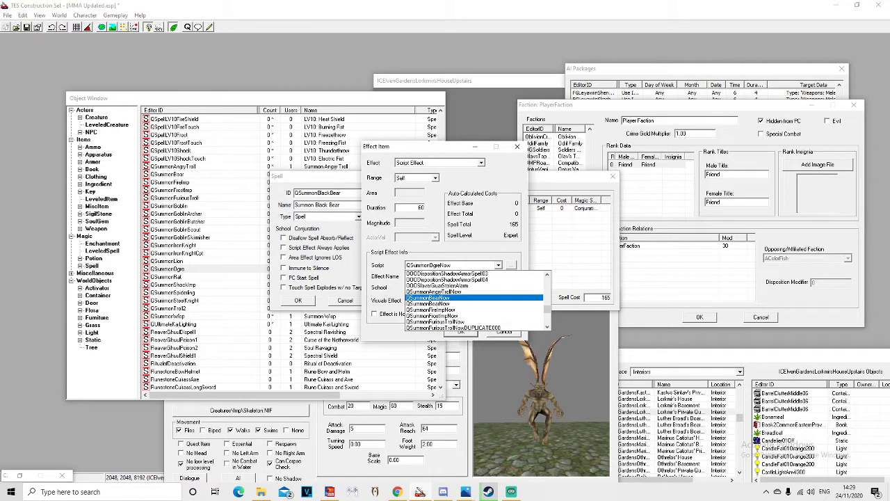
left_click(458, 298)
left_click(511, 265)
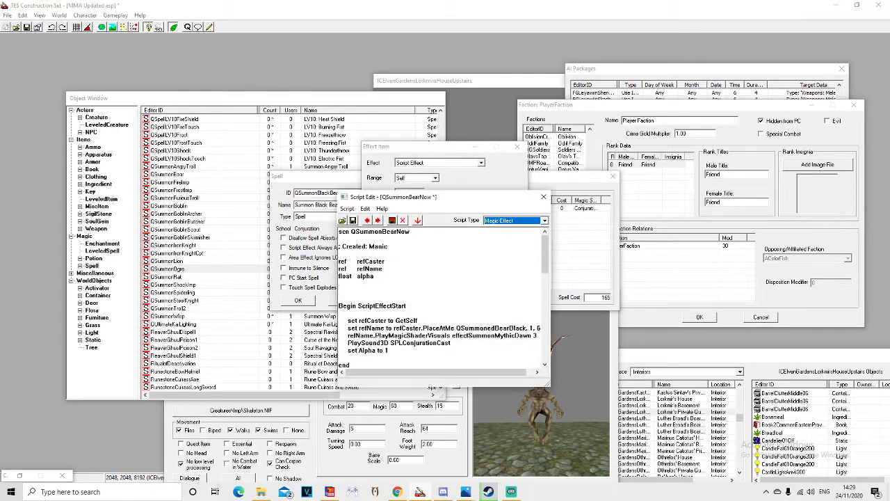
left_click(411, 232)
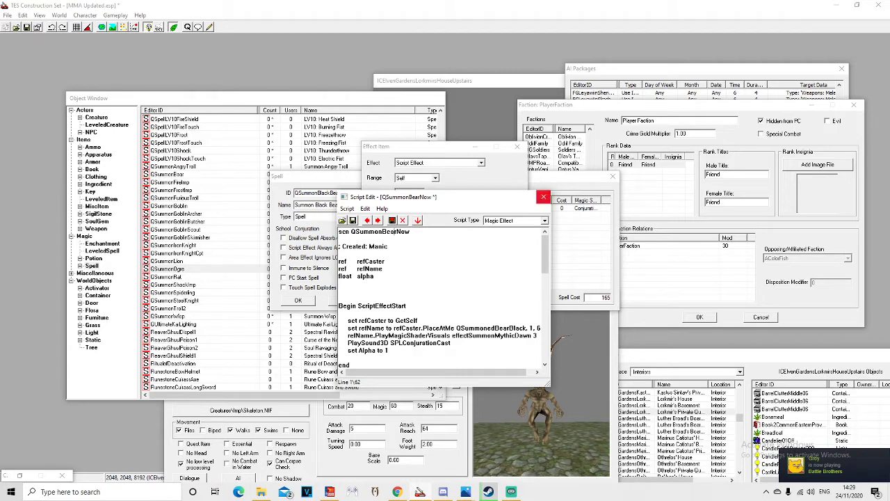
Step: Close the script editor and set the Script Effect's duration to 70, leaving its range at Self
left_click(543, 197)
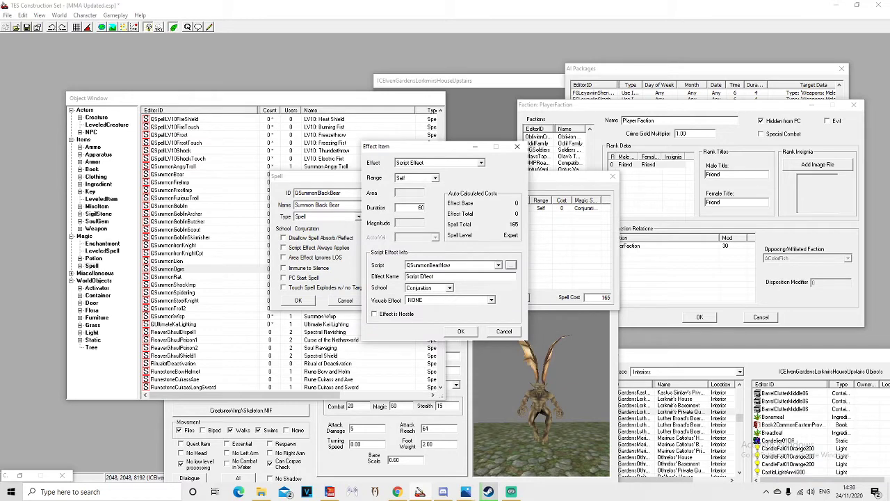
left_click(497, 265)
left_click(498, 265)
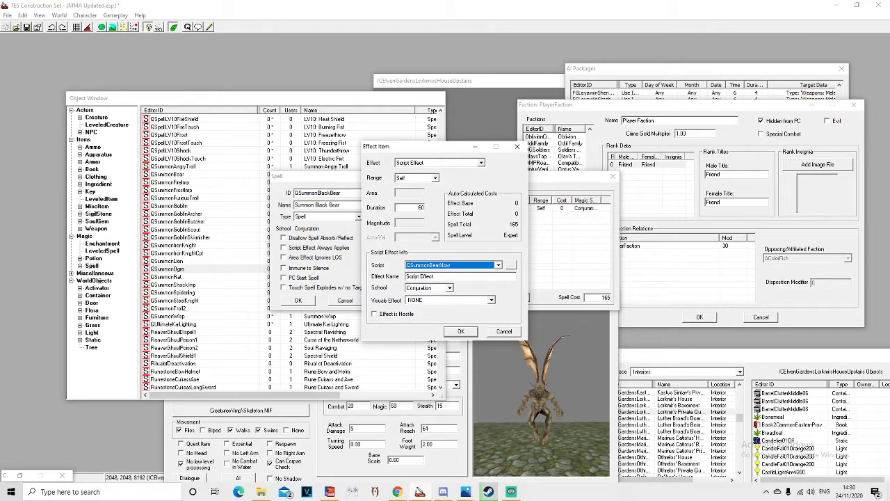
double_click(420, 208)
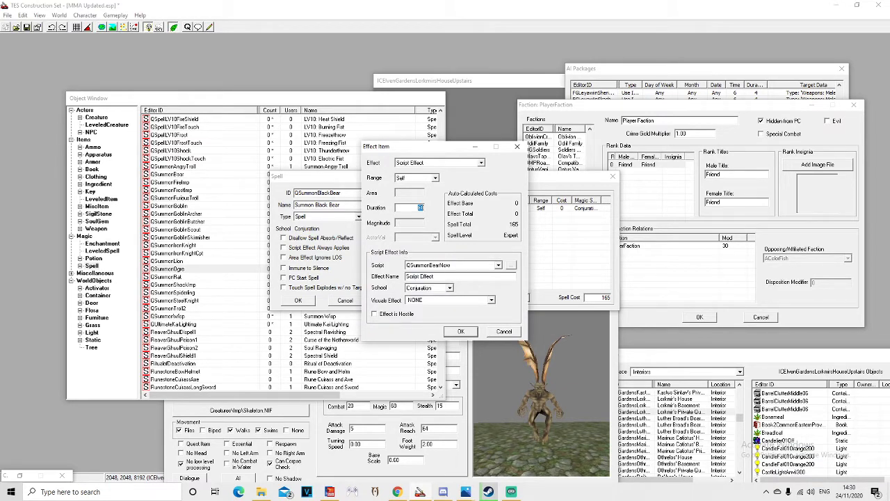
type("70")
left_click(435, 177)
left_click(435, 177)
left_click(418, 207)
Step: Keep Conjuration as the script effect's school and confirm the effect settings
left_click(450, 288)
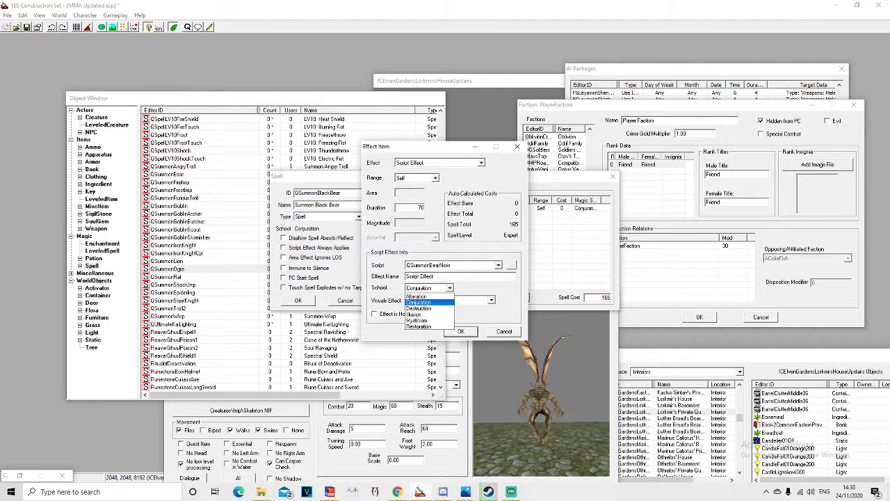
left_click(449, 288)
left_click(450, 288)
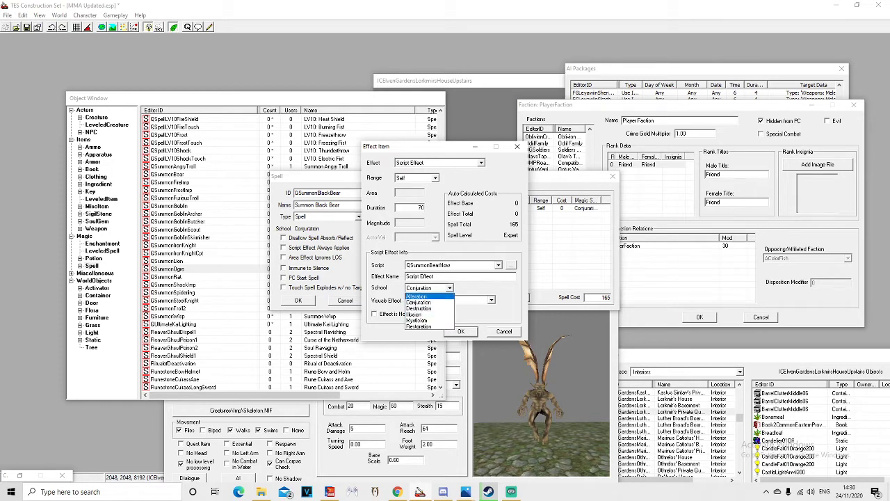
left_click(420, 302)
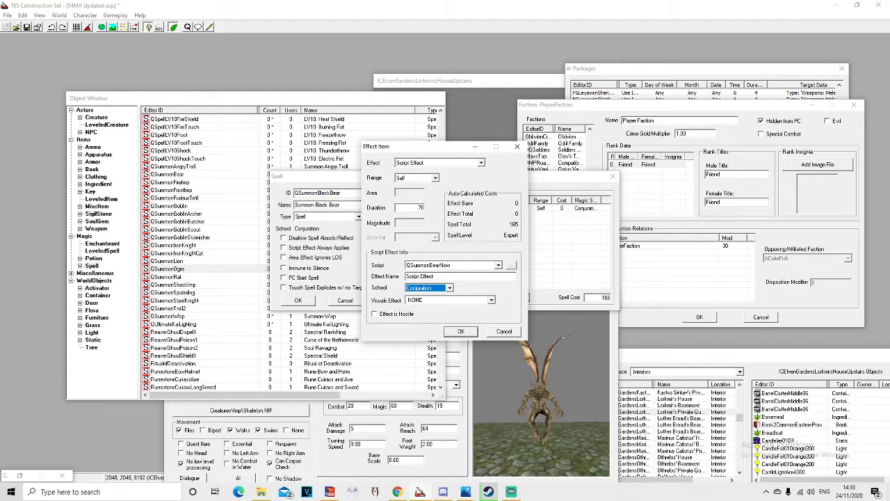
left_click(460, 332)
left_click(461, 332)
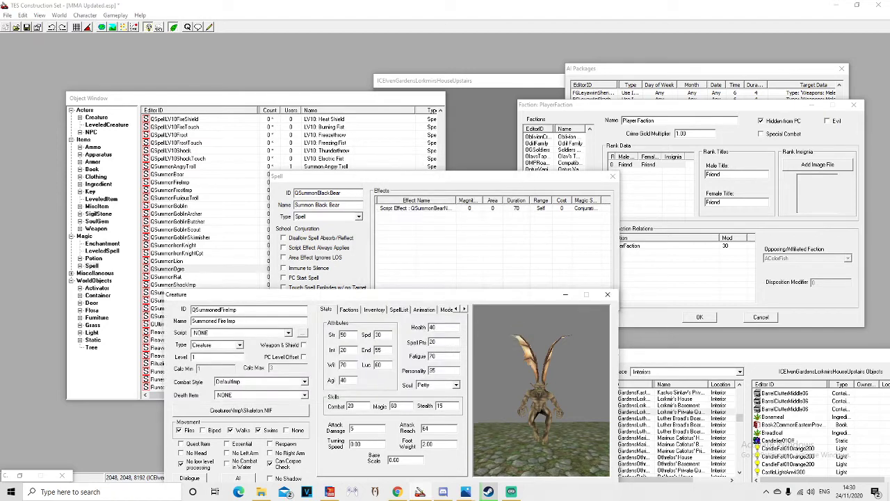
Step: Keep the Summon Black Bear spell at Journeyman level and set its spell cost to 150
left_click(480, 207)
left_click(525, 298)
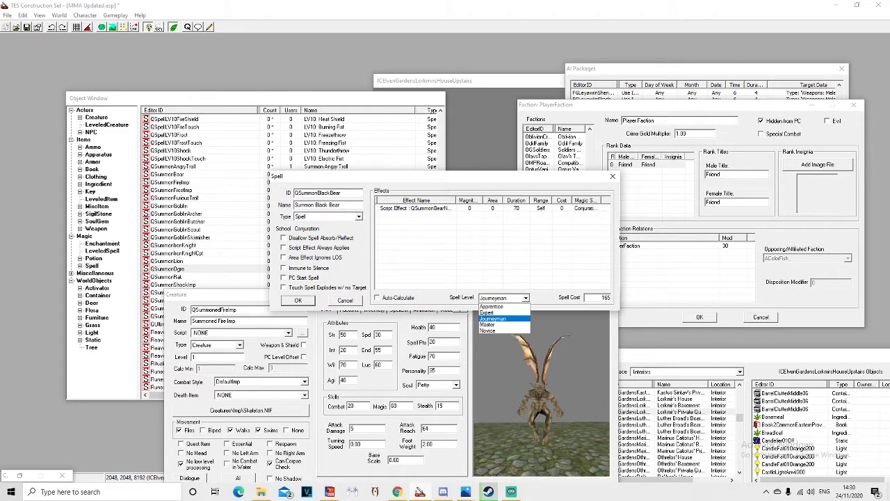
left_click(493, 319)
left_click(415, 209)
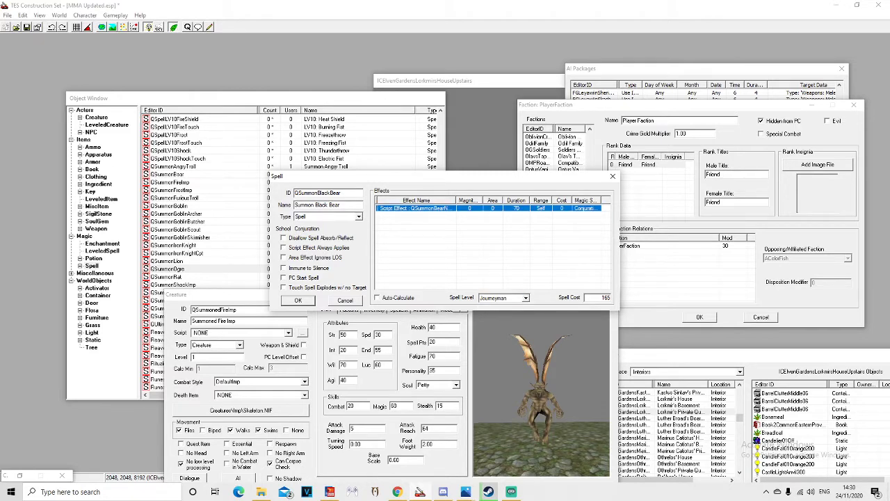
left_click_drag(445, 176, 441, 136)
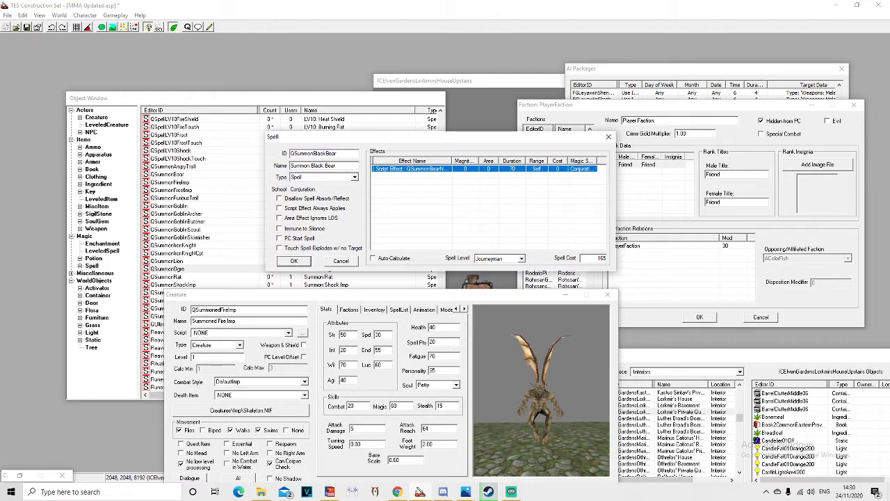
double_click(600, 258)
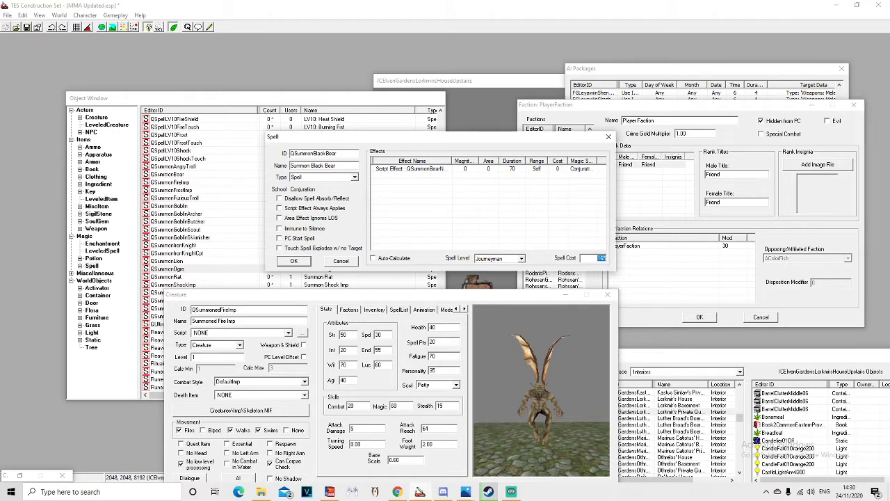
key("BackSpace")
type("150")
Step: Confirm the spell edits and create QSummonBlackBear as a new form
left_click(411, 169)
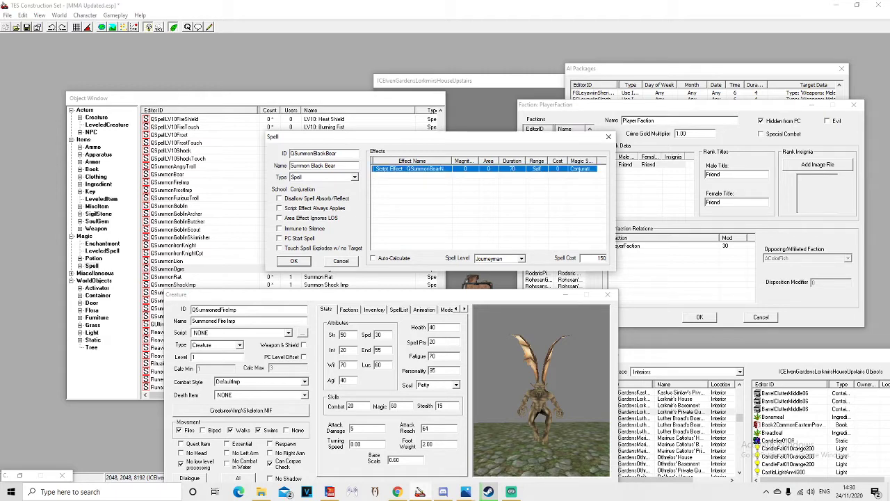
left_click_drag(461, 137, 432, 108)
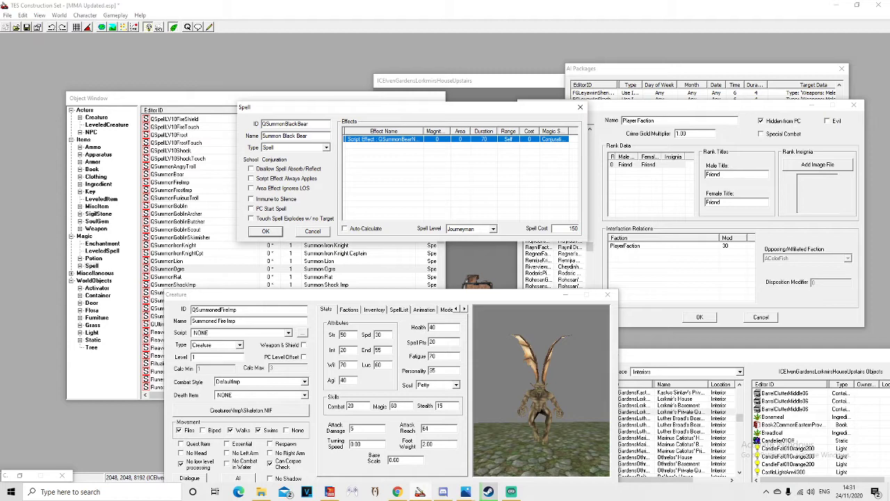
key("Return")
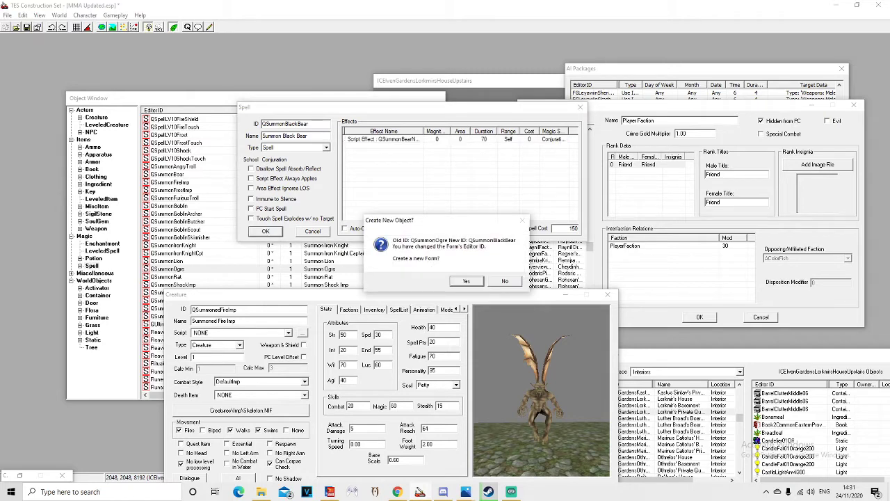
key("Return")
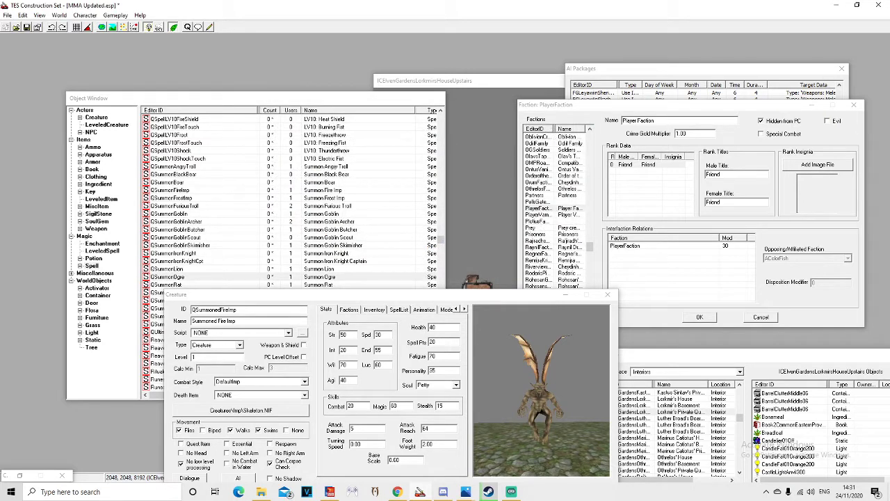
Step: Open the QSummonBlackBear spell to check its settings, and close it without changes
left_click(174, 253)
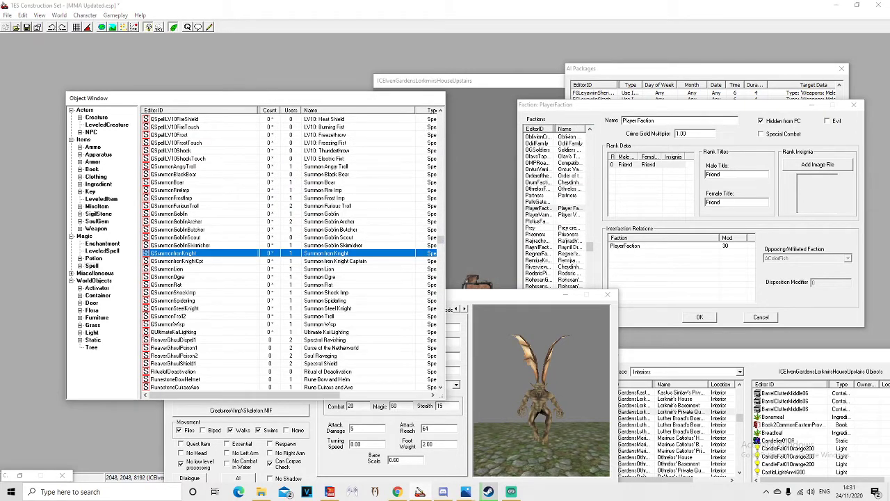
left_click(169, 183)
double_click(174, 175)
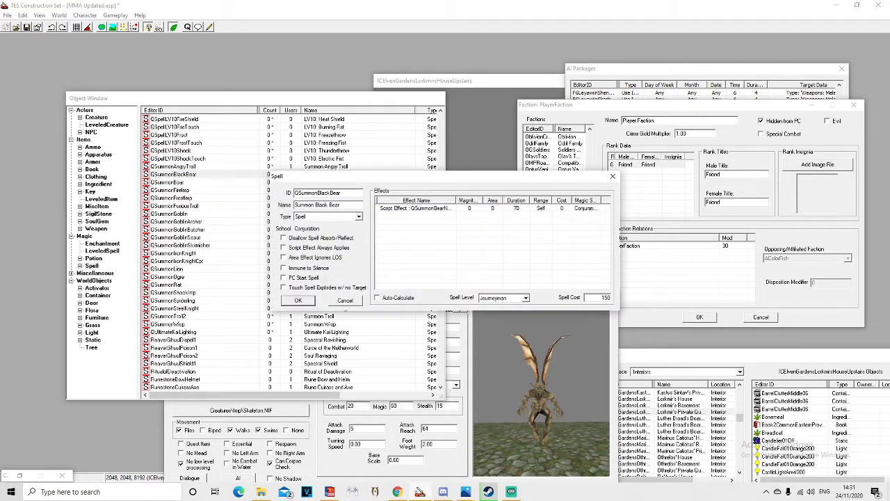
key("Escape")
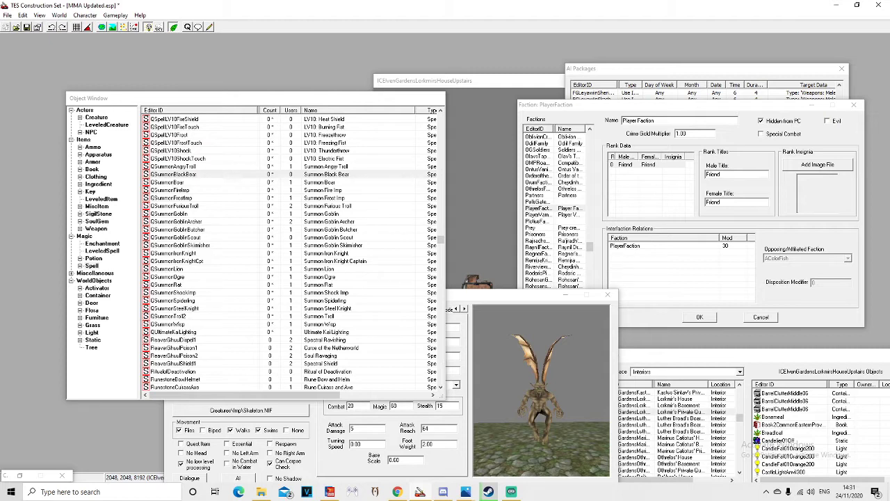
Step: Close the PlayerFaction and AI Packages windows and bring the Qforce quest window into view
left_click(507, 295)
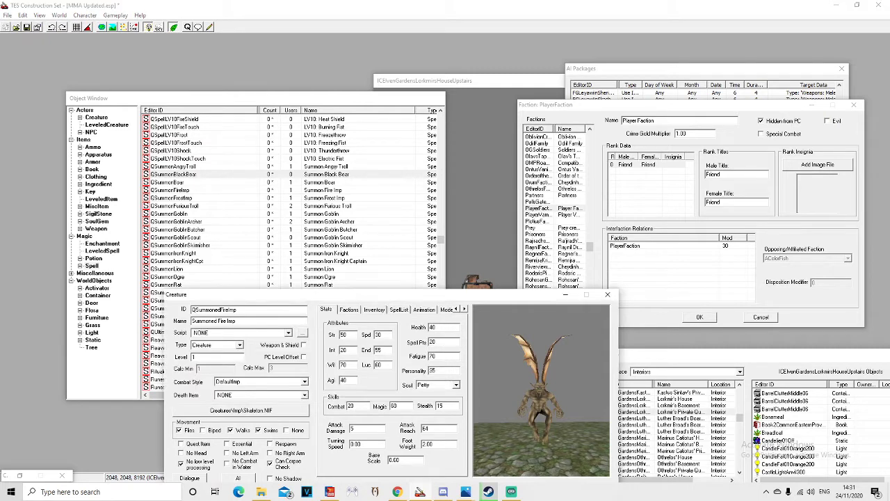
left_click(699, 317)
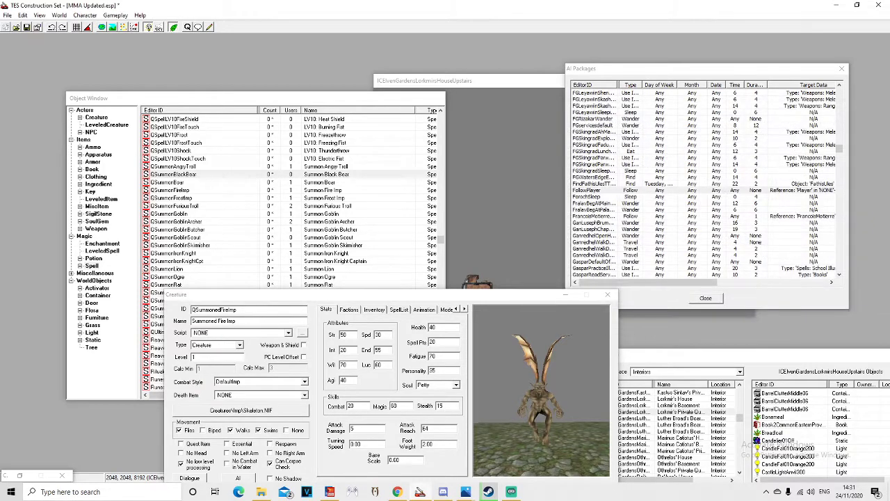
left_click_drag(713, 357, 706, 323)
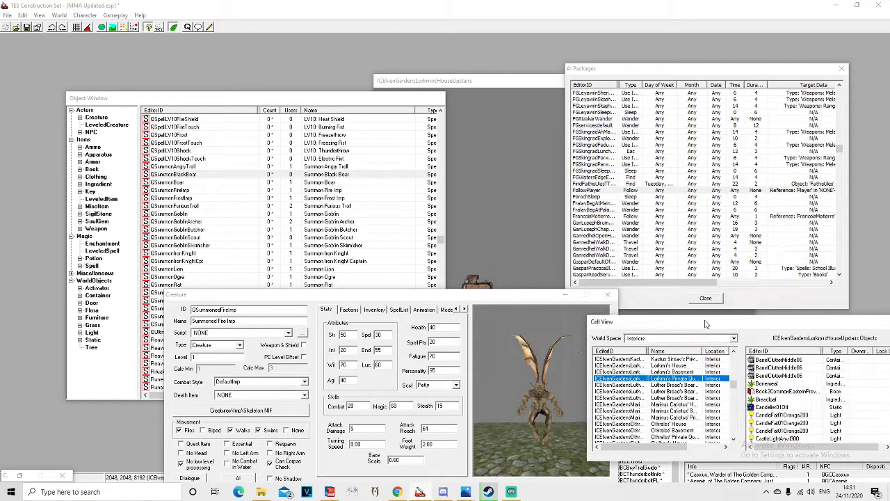
left_click(705, 298)
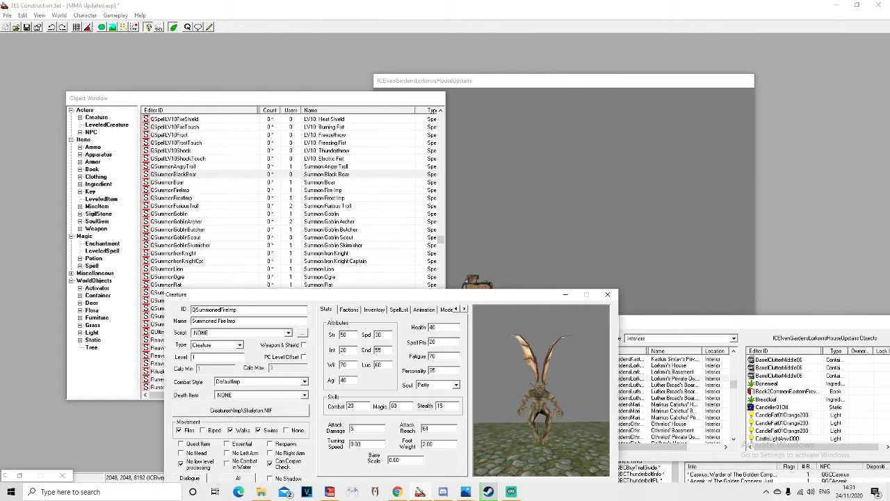
left_click_drag(725, 321, 730, 236)
left_click_drag(715, 425, 529, 297)
Step: Create a new dialogue topic with the ID QMCSellSummonBlackBear and add it to the Qforce quest
left_click(447, 332)
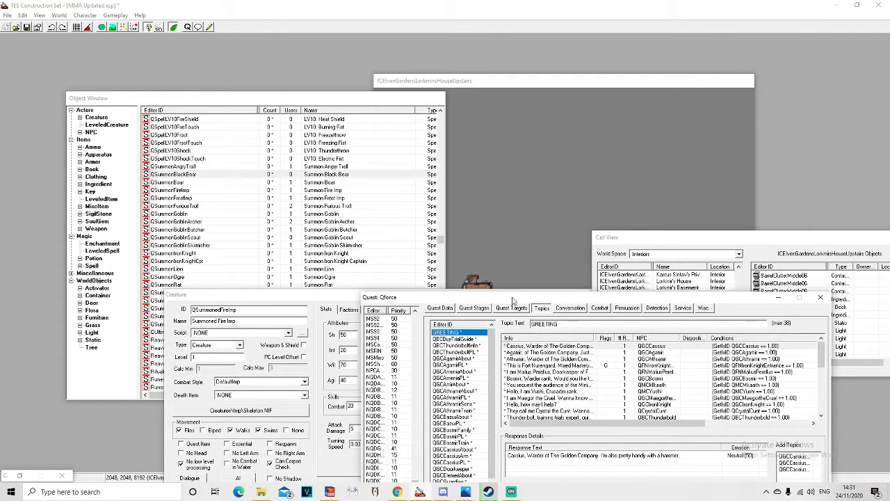
left_click(456, 345)
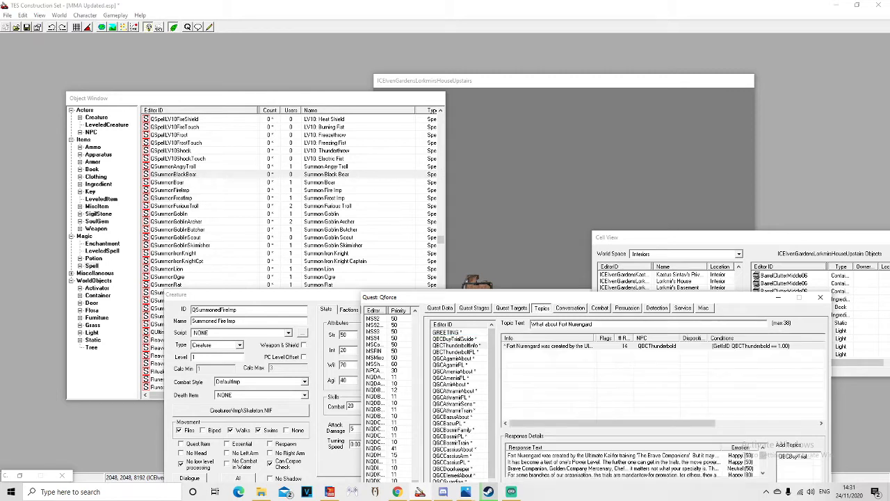
right_click(470, 346)
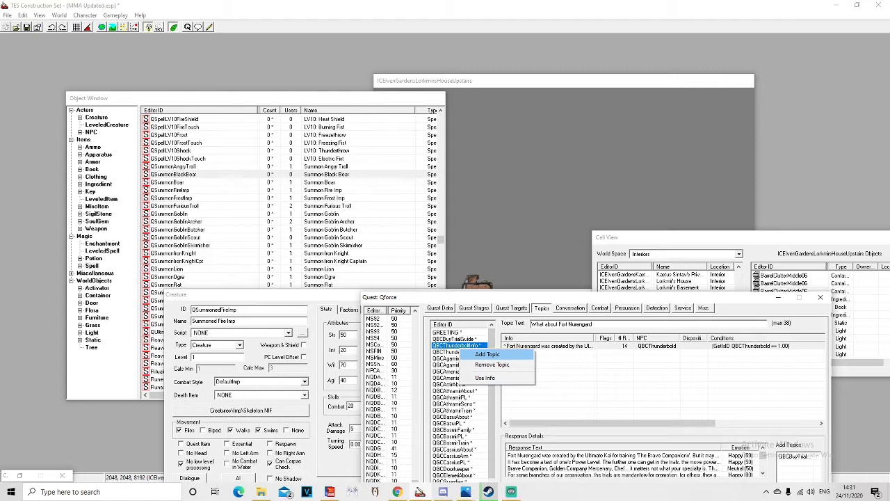
key("Return")
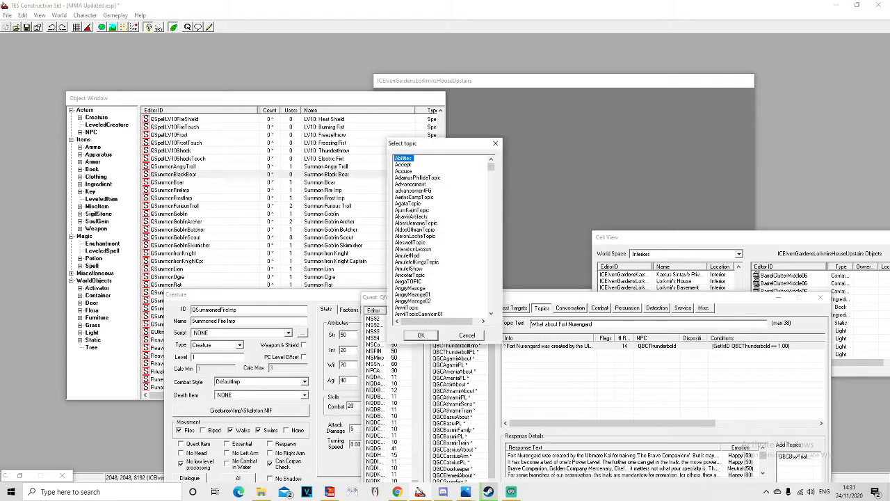
right_click(431, 249)
left_click(445, 254)
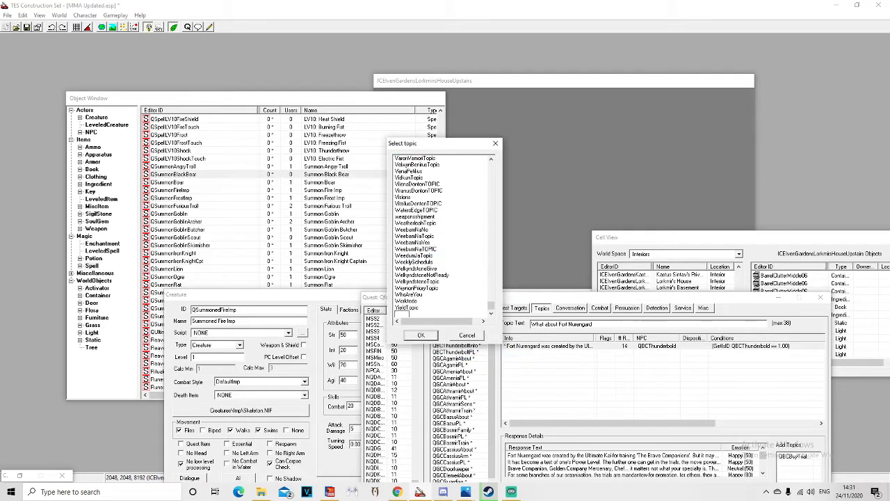
type("QBC")
type("SellSummonBlackBear")
key("Return")
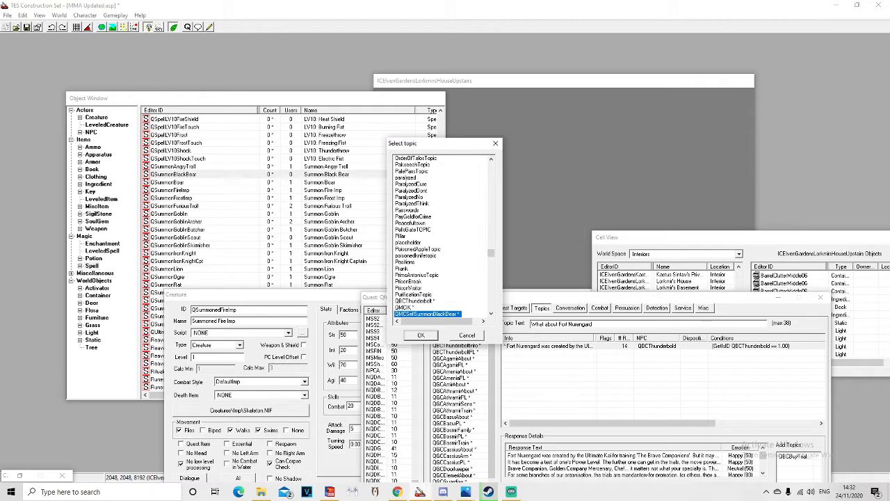
key("Return")
Step: Replace the new topic's text with "Summon a Black Bear ("
left_click_drag(488, 298, 456, 171)
double_click(529, 196)
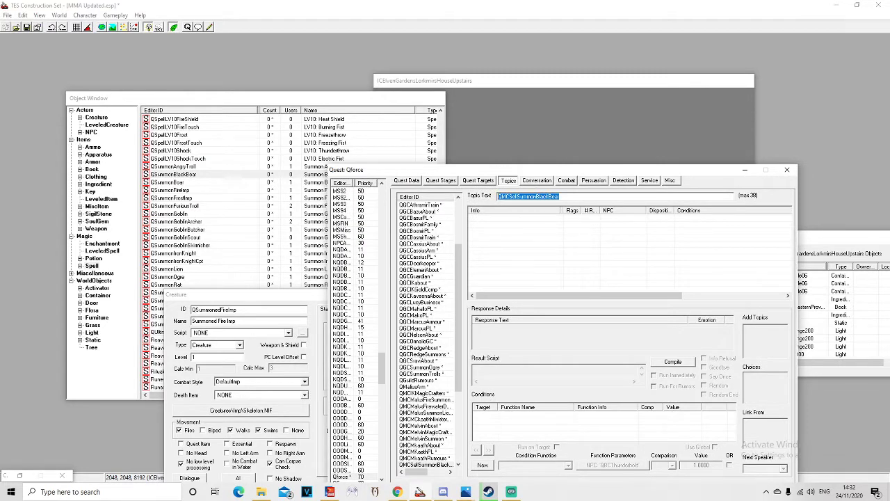
type("Summon a B")
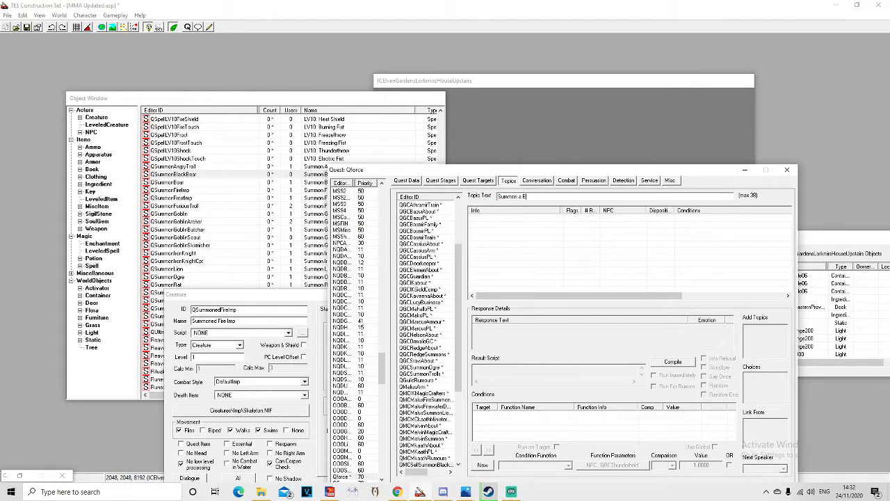
type("lack Bear")
left_click_drag(519, 172, 557, 104)
Step: Check how the QMCMelvinSummon topic words its price, script and conditions, and return to the QMCSellSummonBlackBear topic
left_click_drag(496, 230, 496, 294)
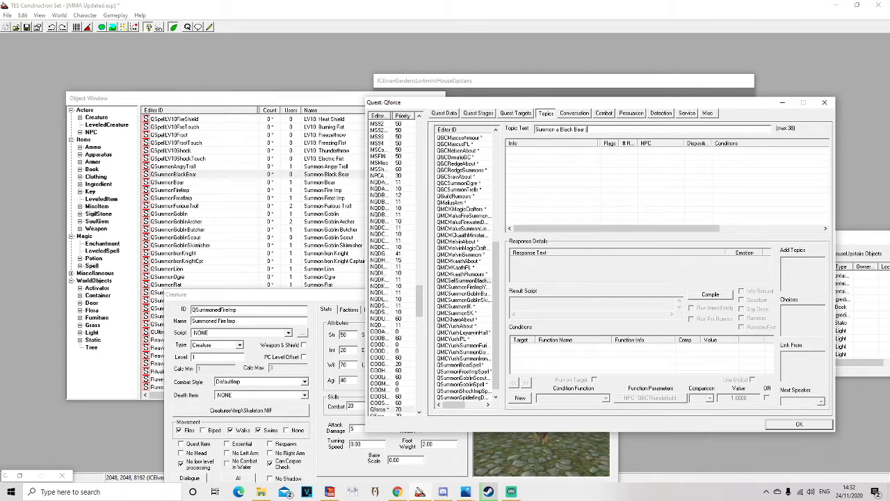
scroll(465, 264, "down", 1)
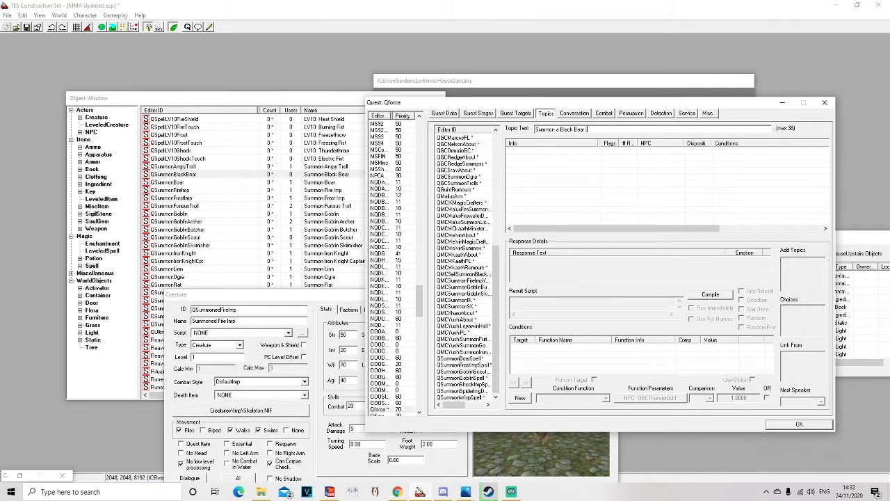
scroll(465, 264, "up", 1)
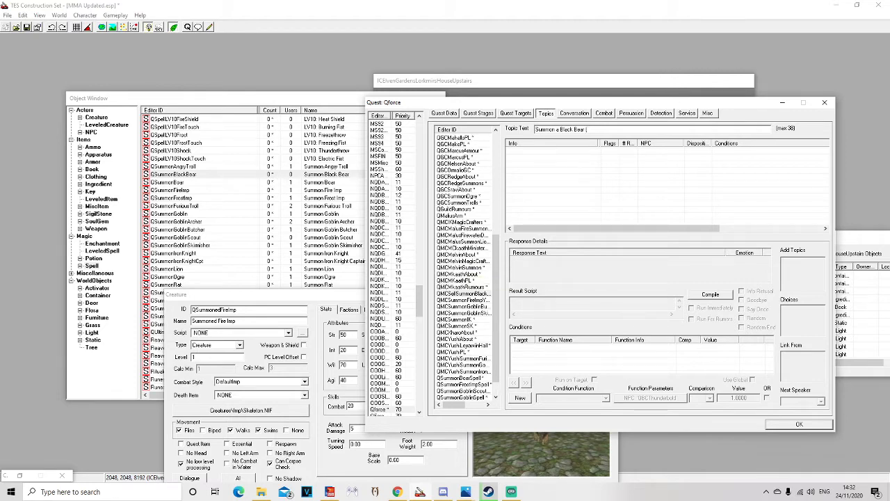
left_click(462, 268)
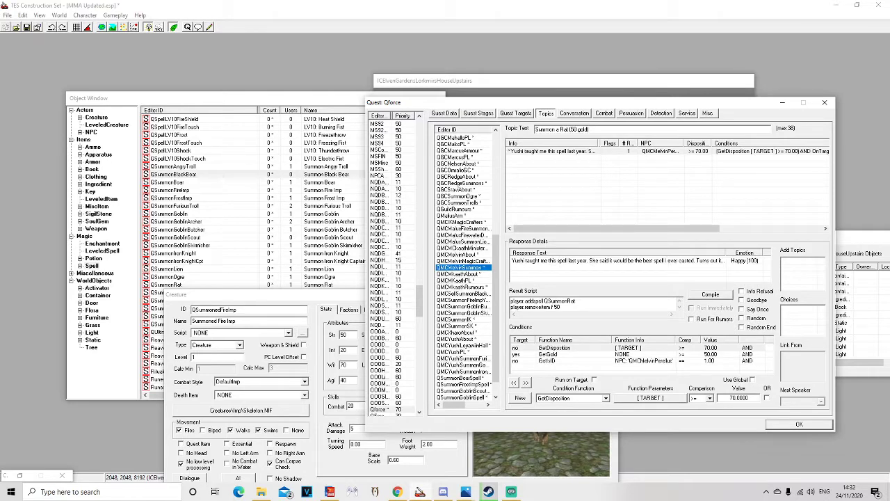
left_click(463, 294)
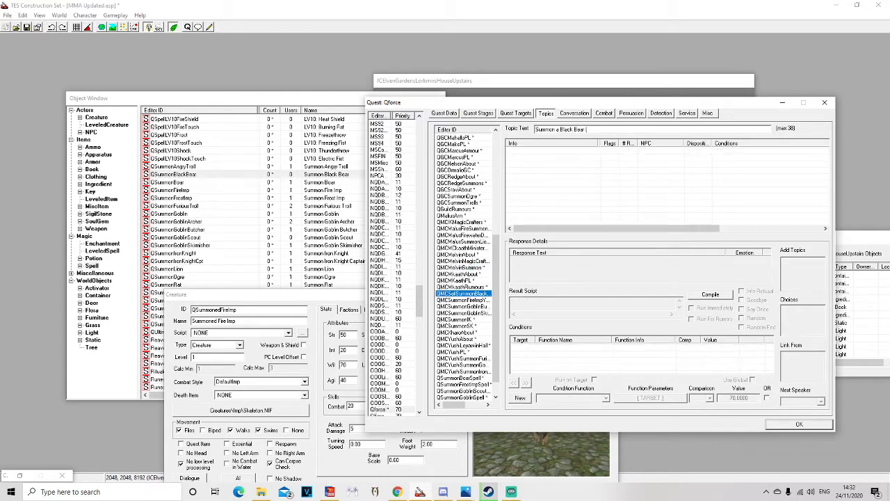
Step: Compare the gold prices charged by the existing Goblin Butcher, Goblin Skirmisher, Ogre and Troll summon topics
left_click(463, 299)
left_click(463, 306)
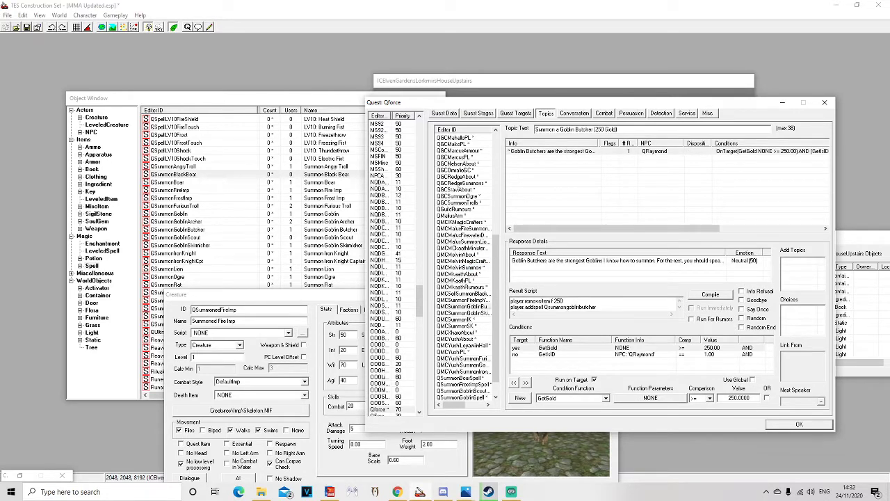
left_click(463, 313)
scroll(462, 264, "down", 1)
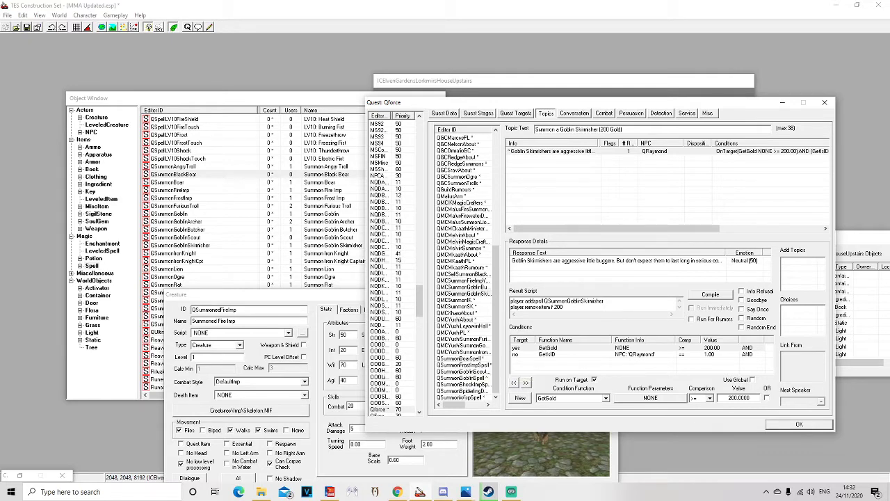
scroll(462, 264, "up", 6)
left_click(458, 293)
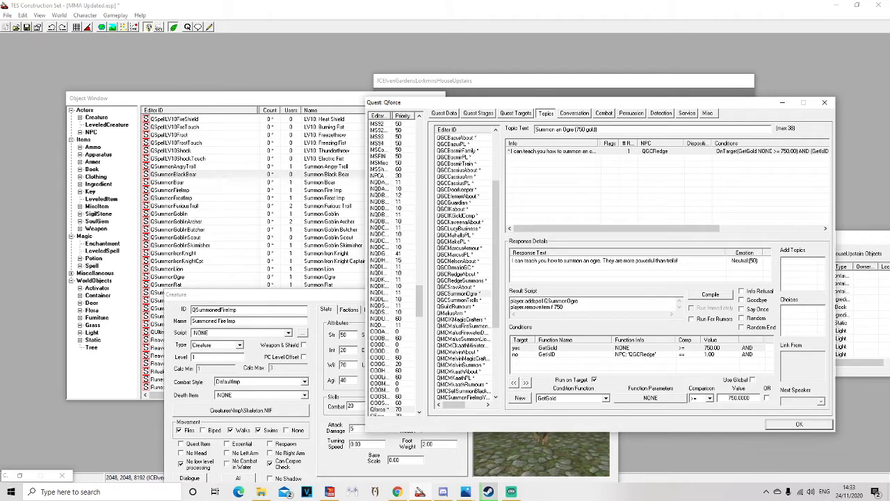
left_click(458, 300)
left_click(458, 293)
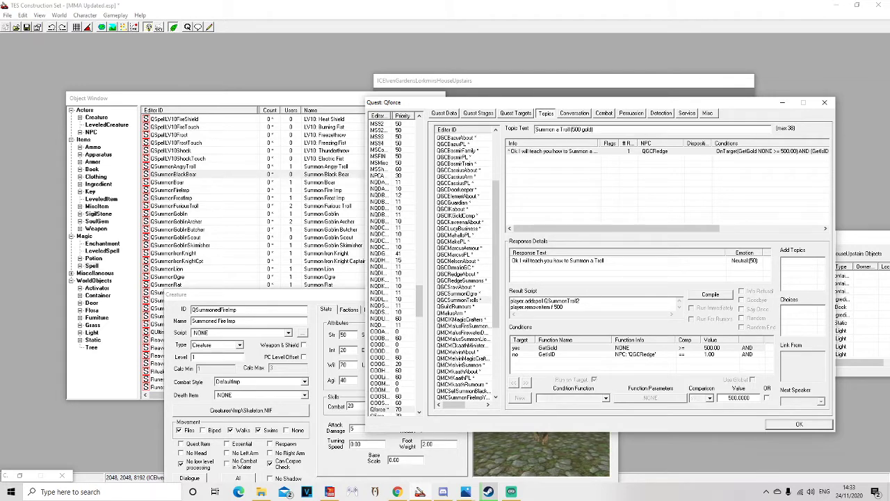
scroll(464, 264, "down", 2)
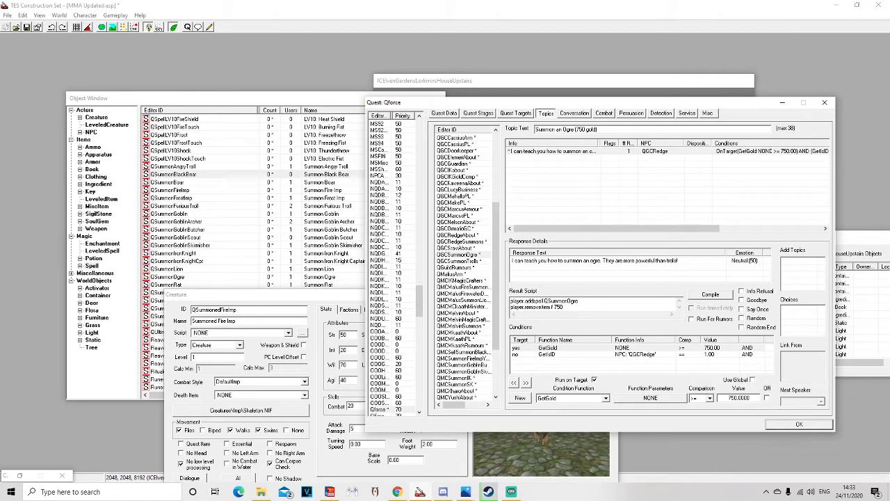
scroll(464, 264, "down", 2)
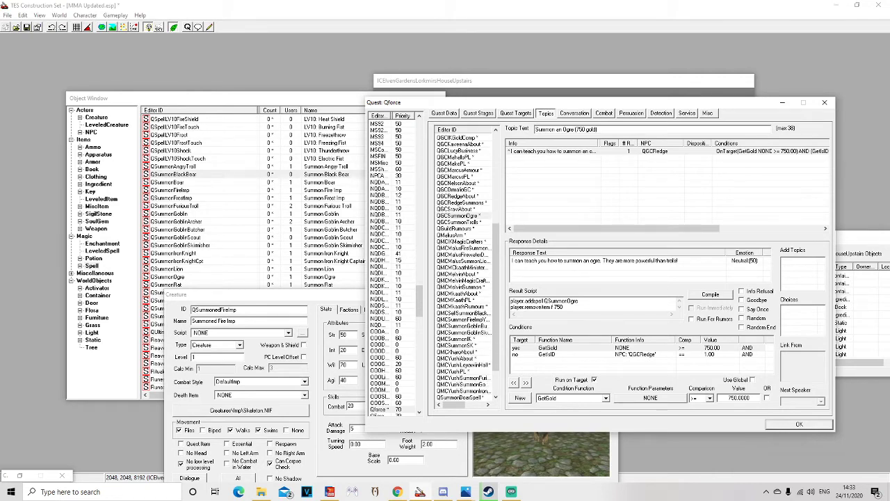
Step: Complete the QMCSellSummonBlackBear topic text so it reads "Summon a Black Bear (725 gold)"
left_click(462, 313)
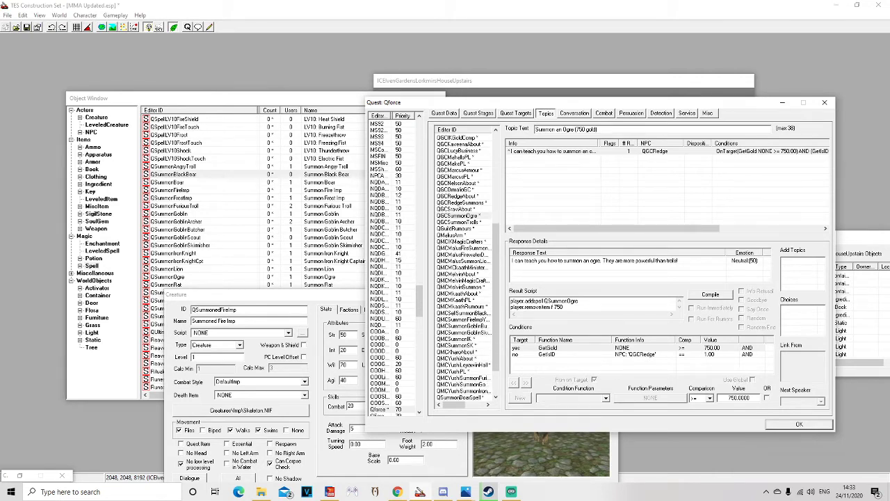
left_click(586, 130)
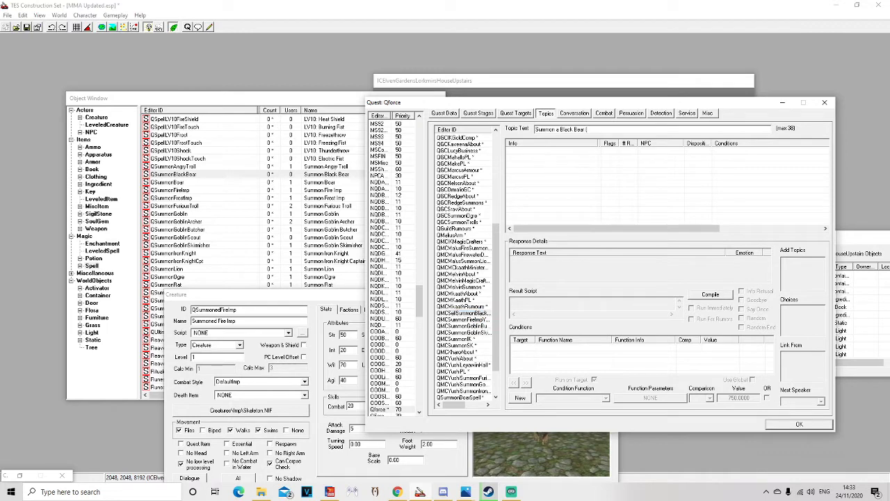
type("725 gold")
Step: Add a response reading "I have discovered a way to summon a black bear. Whilst they are weaker than their brown brothers, they still pack a punch."
right_click(570, 198)
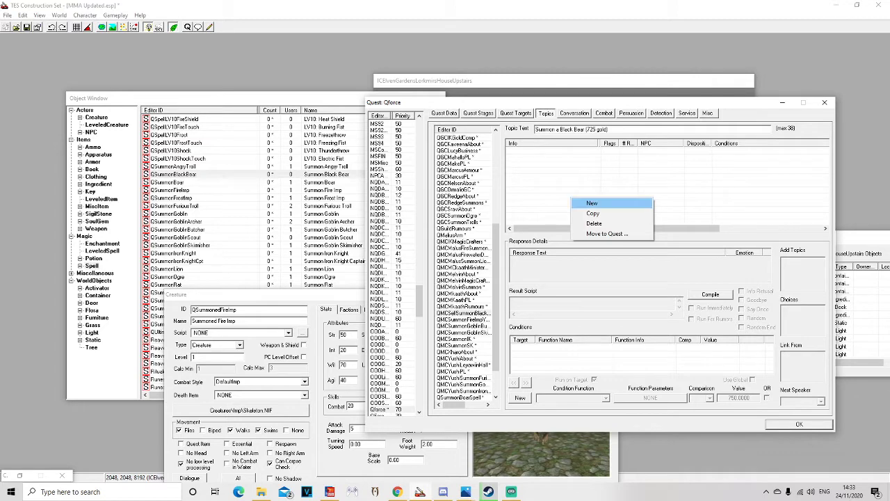
left_click(592, 203)
type("I")
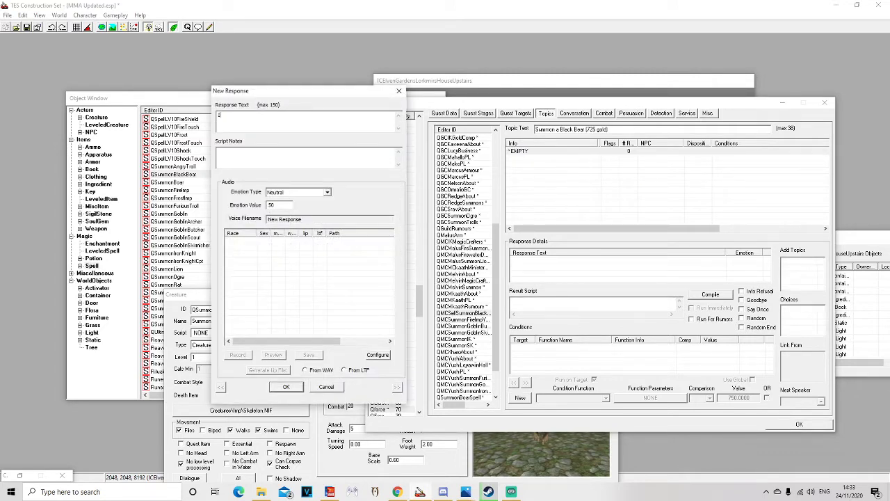
type(" have discovered a way to summon a black bear. Wh")
key("BackSpace")
key("BackSpace")
type("hilst they are weaker")
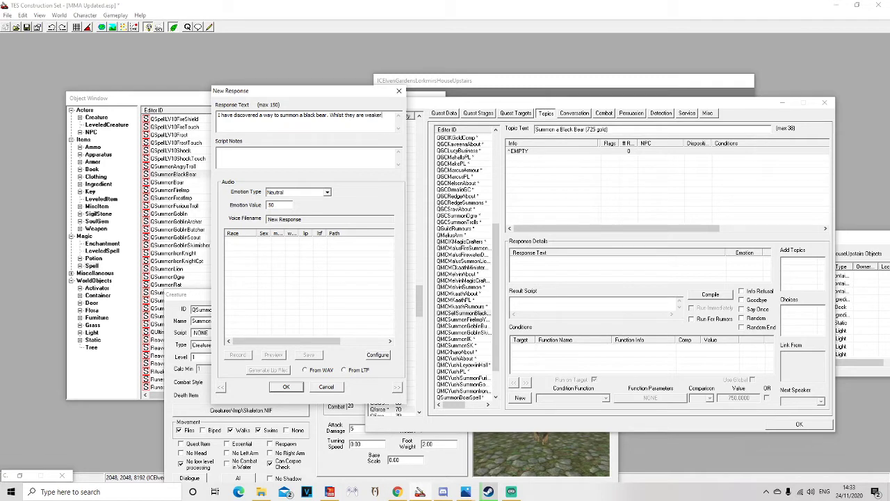
type(" than their brown brothers, they still pack a p")
type("unch!")
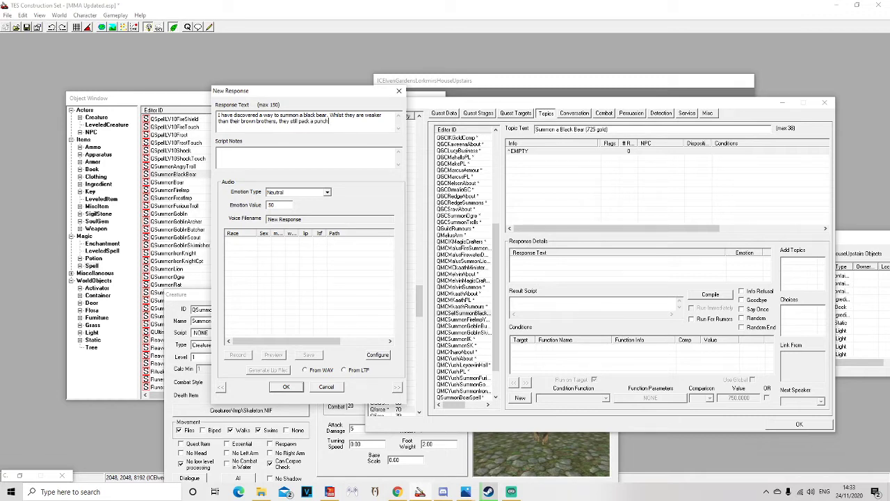
left_click_drag(286, 115, 288, 121)
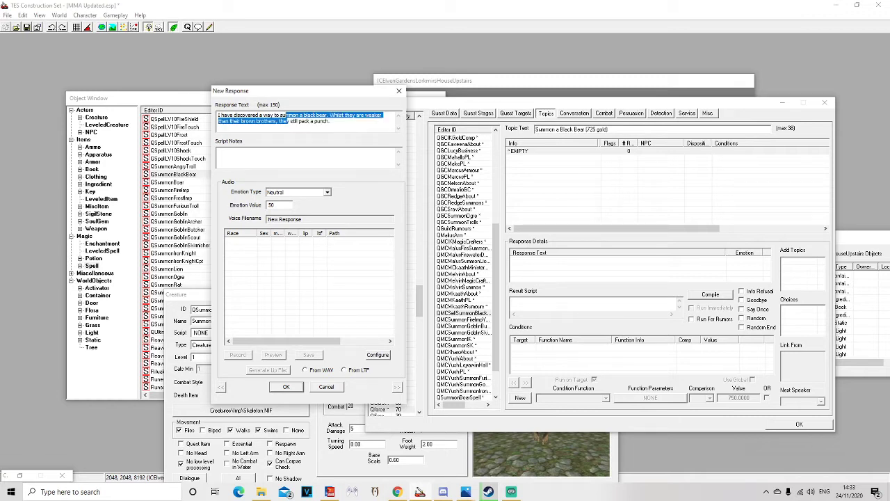
left_click(285, 116)
Step: Set the new response's emotion type to Happy and save the response
left_click(297, 192)
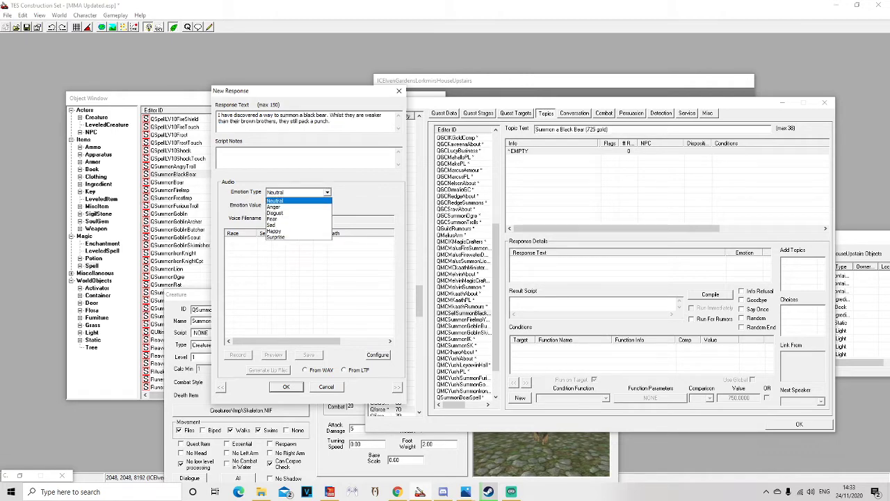
left_click(292, 231)
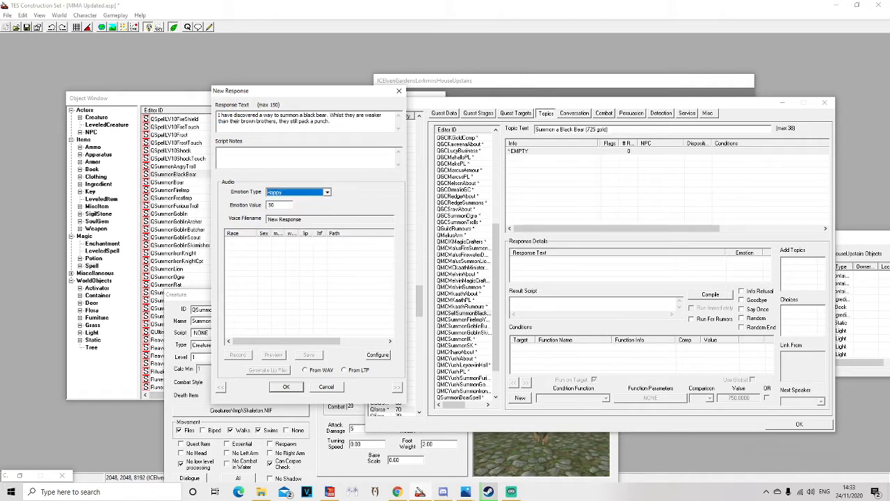
left_click(285, 387)
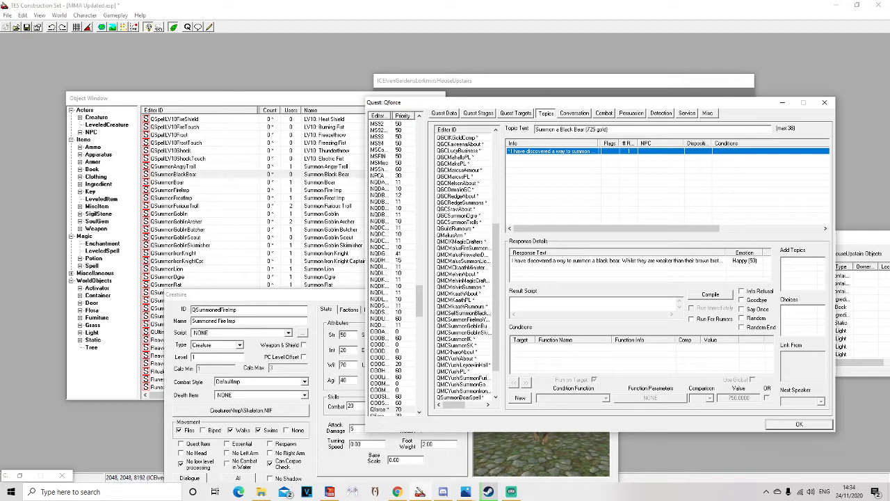
scroll(462, 268, "up", 8)
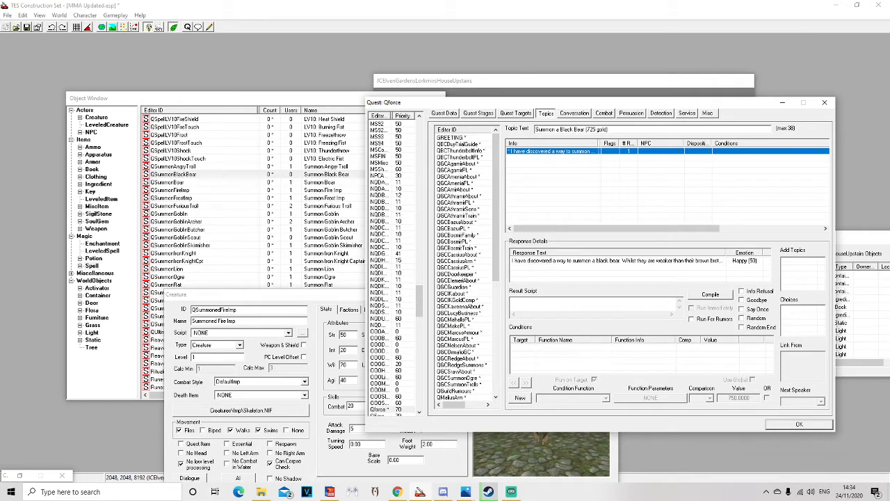
left_click(450, 138)
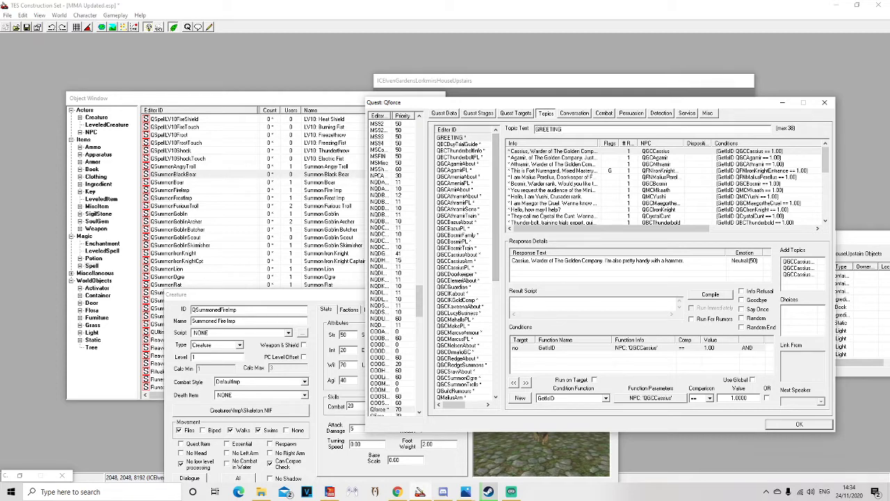
scroll(667, 184, "down", 5)
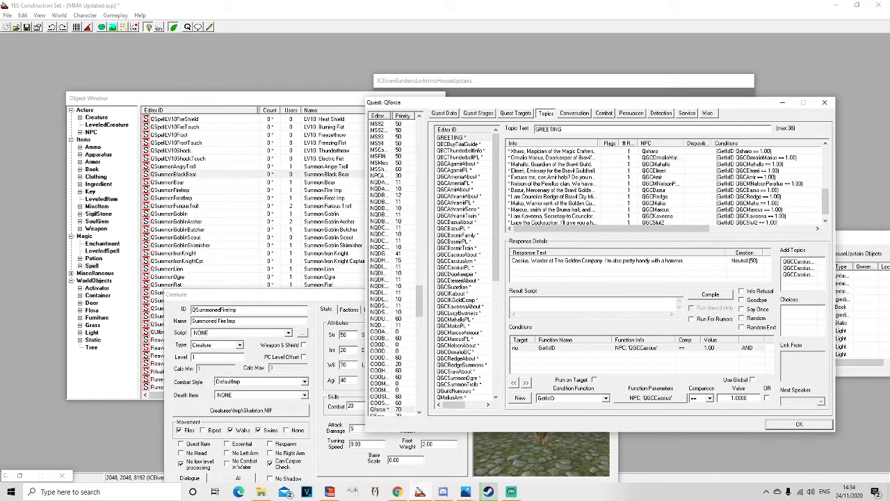
scroll(668, 184, "up", 1)
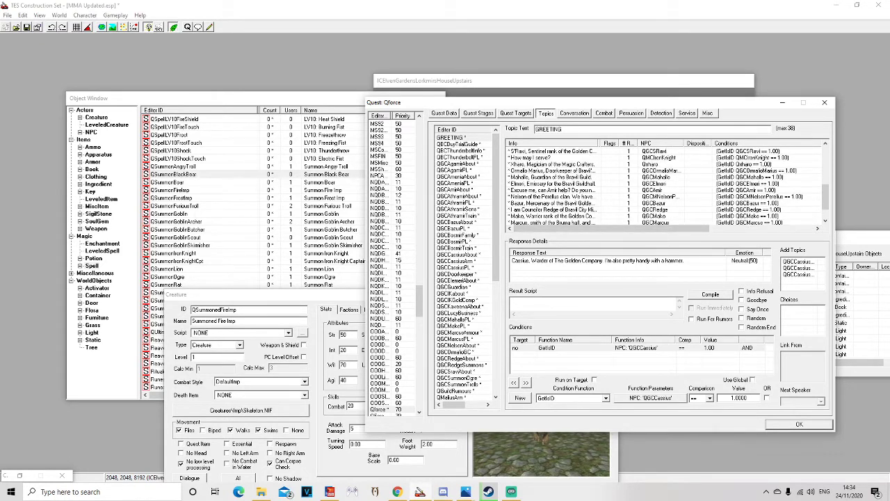
scroll(667, 184, "up", 1)
scroll(667, 184, "up", 3)
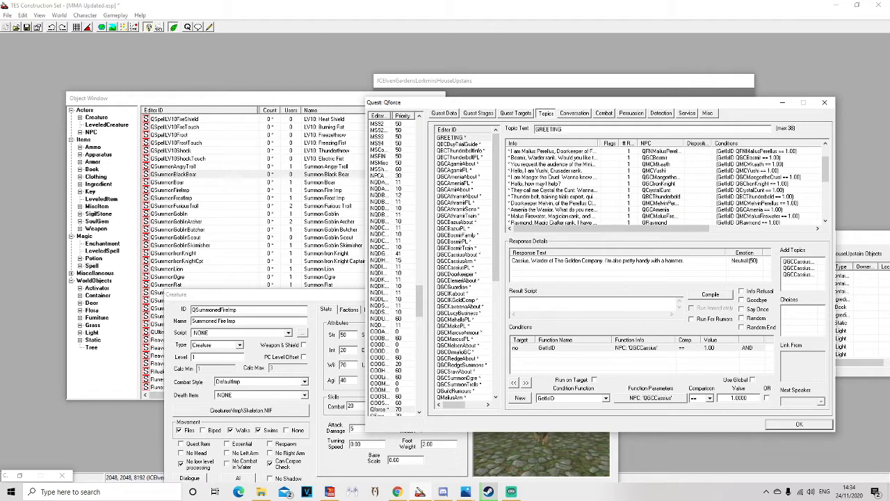
scroll(668, 186, "up", 1)
scroll(668, 185, "up", 1)
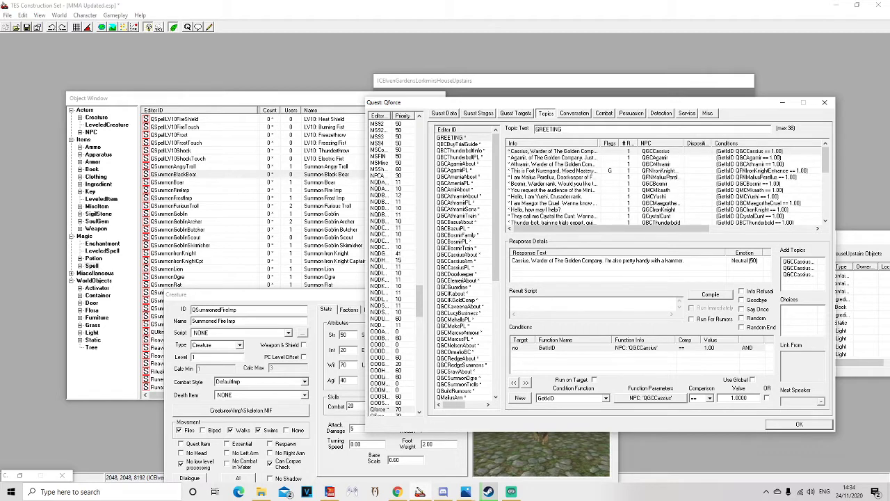
scroll(668, 184, "down", 1)
scroll(667, 184, "up", 1)
scroll(667, 187, "down", 2)
scroll(667, 186, "down", 1)
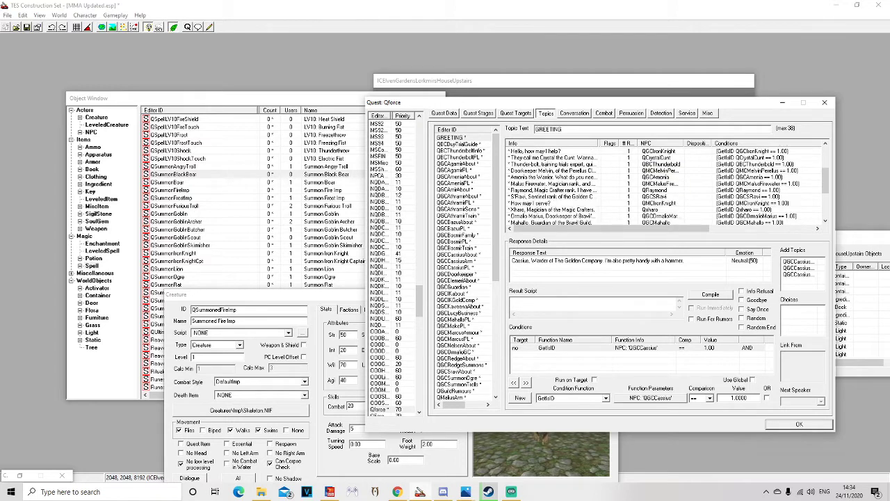
left_click(553, 190)
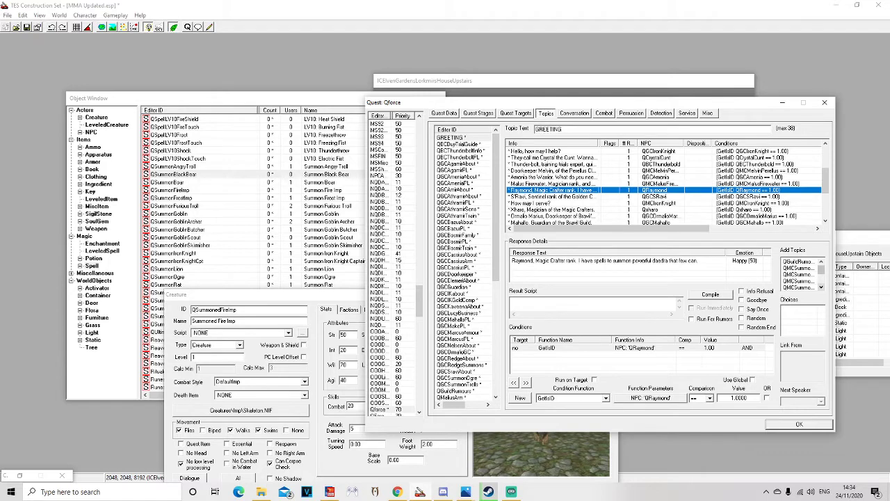
Step: Copy the GetIsID QRaymond condition from the selected greeting
scroll(799, 274, "down", 2)
scroll(799, 274, "up", 2)
scroll(800, 274, "down", 2)
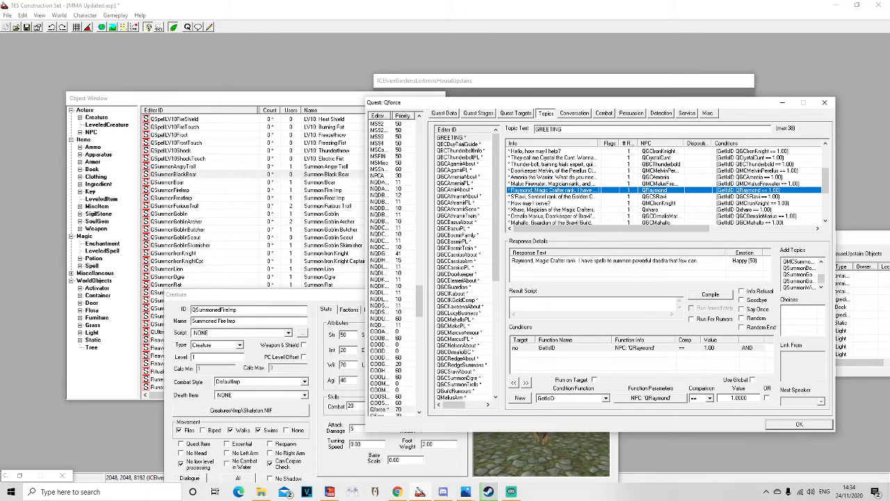
right_click(626, 348)
left_click(650, 389)
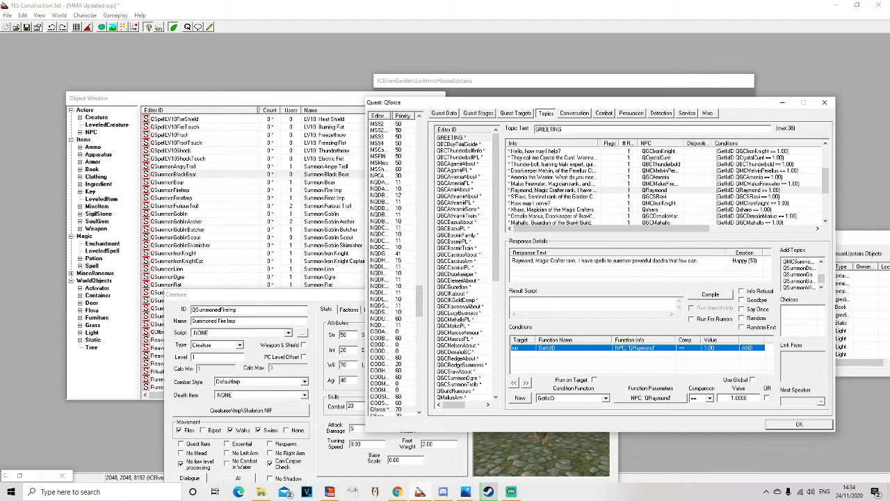
right_click(655, 348)
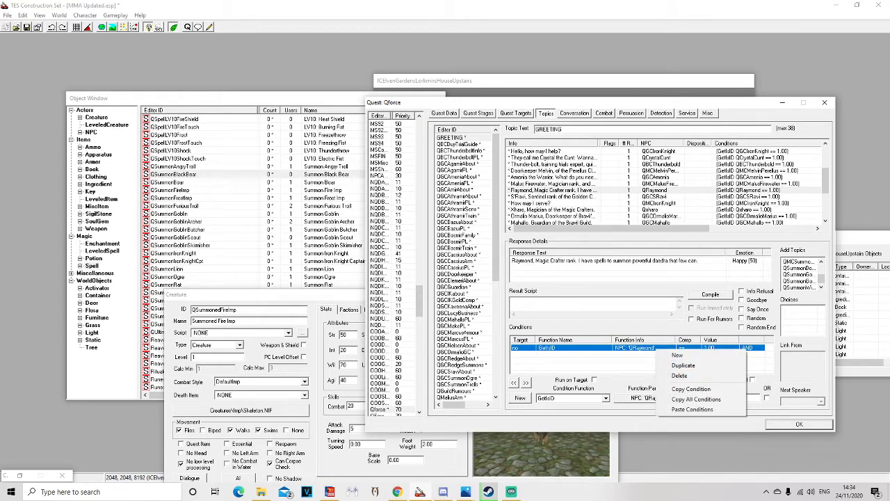
left_click(692, 388)
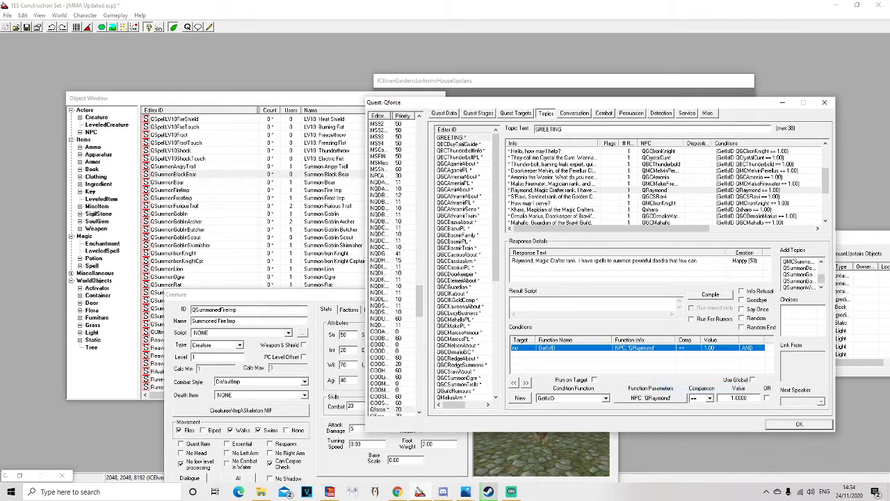
Step: Add the QMCSellSummonBlackBear topic to the topics unlocked by QRaymond's greeting
right_click(791, 273)
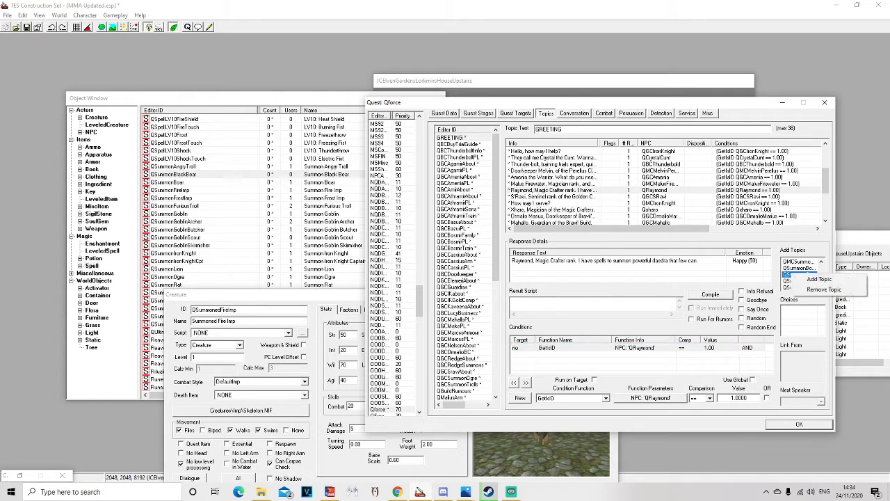
left_click(815, 279)
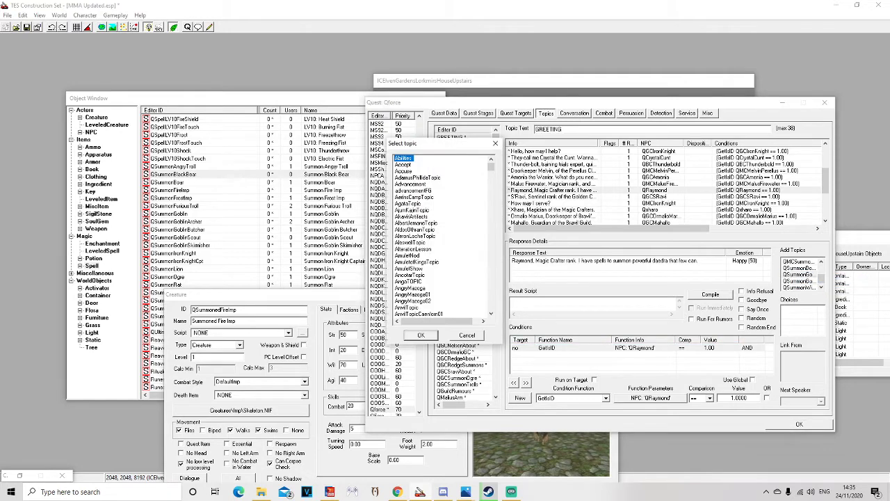
scroll(443, 237, "down", 4)
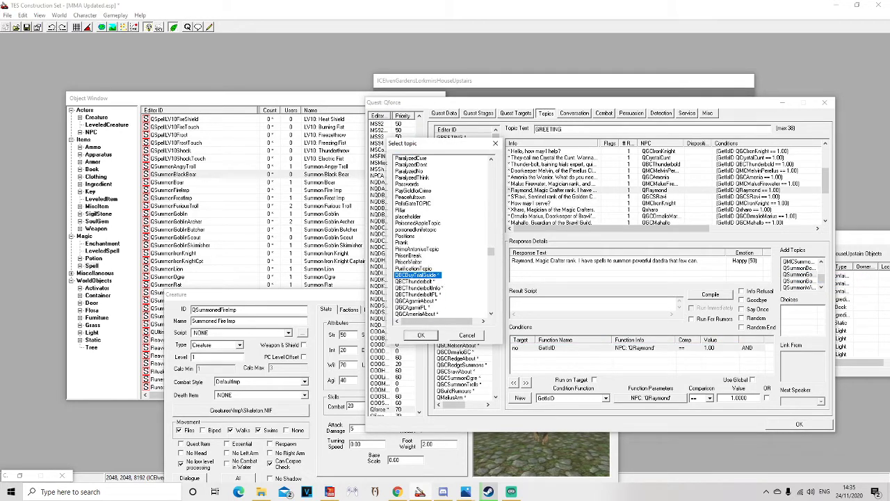
scroll(442, 236, "down", 5)
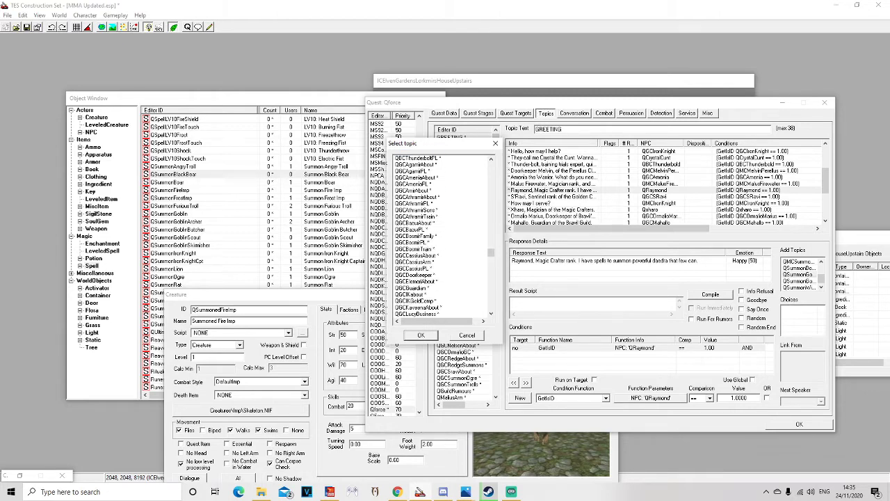
scroll(442, 236, "down", 5)
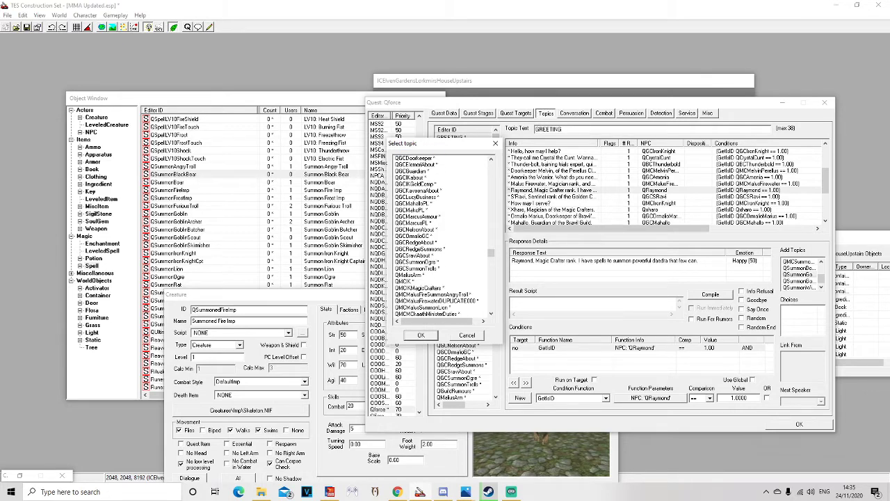
scroll(442, 237, "down", 5)
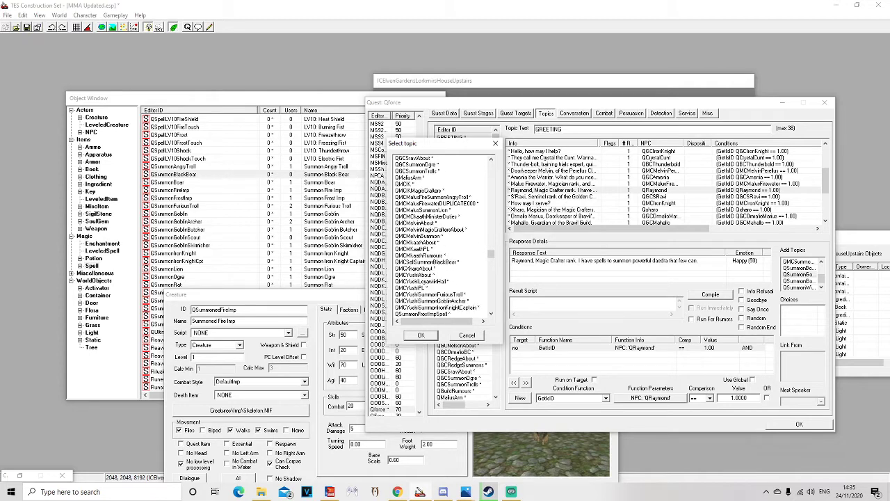
left_click(427, 262)
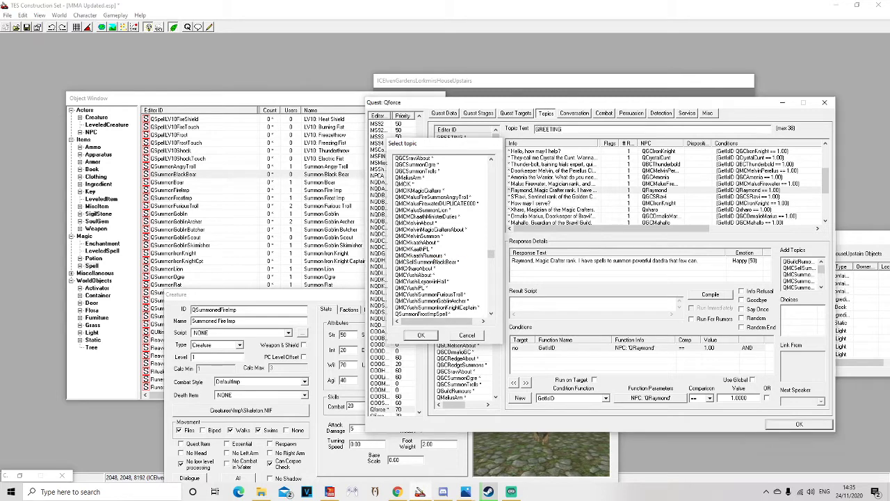
Step: Confirm the greeting's added topic and paste the GetIsID QRaymond condition into the QMCSellSummonBlackBear topic's response
key("Return")
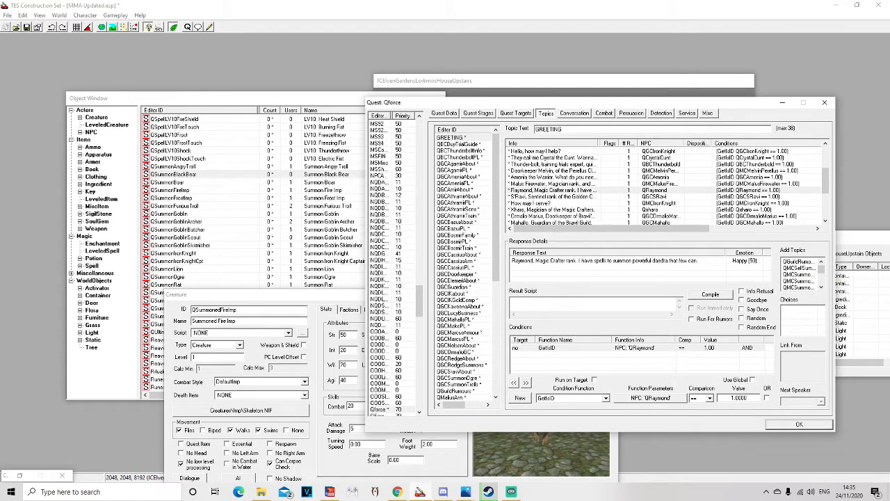
left_click(798, 268)
scroll(463, 264, "down", 2)
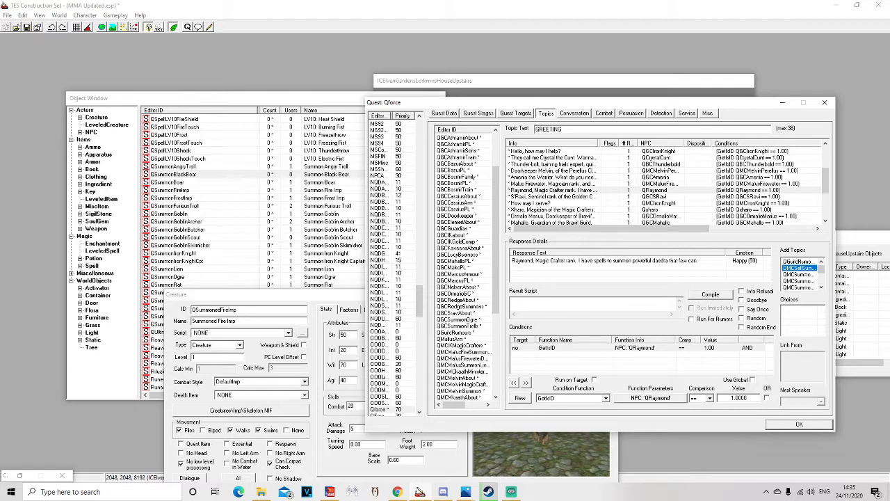
scroll(462, 264, "down", 1)
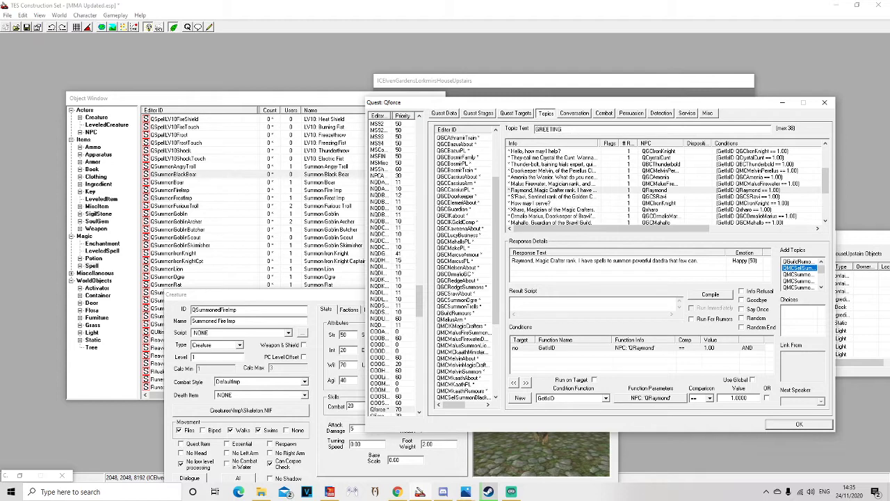
scroll(463, 265, "down", 3)
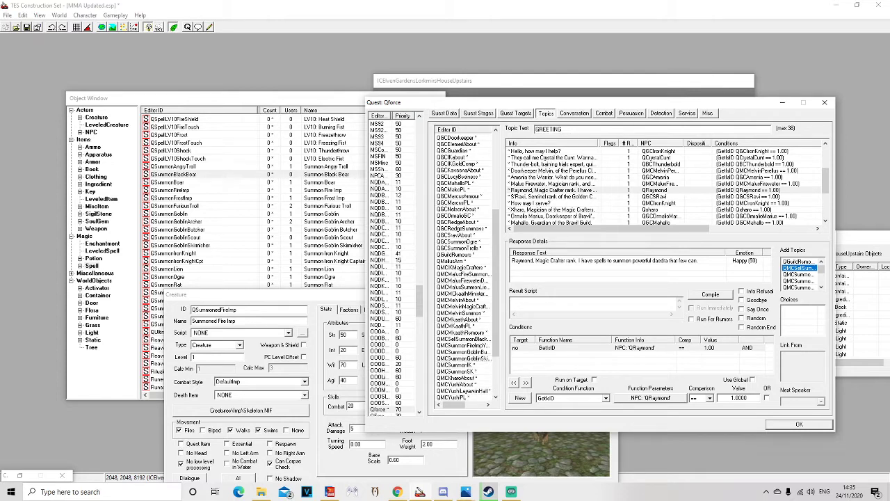
left_click(464, 339)
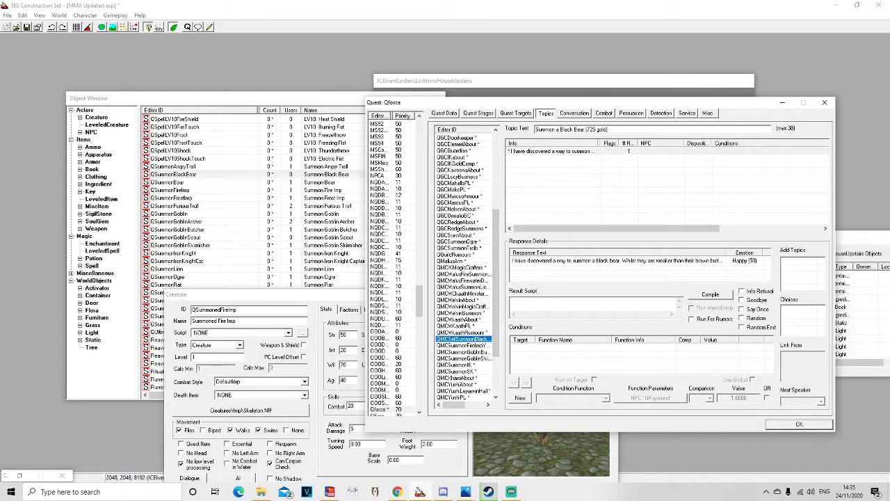
right_click(574, 355)
left_click(619, 416)
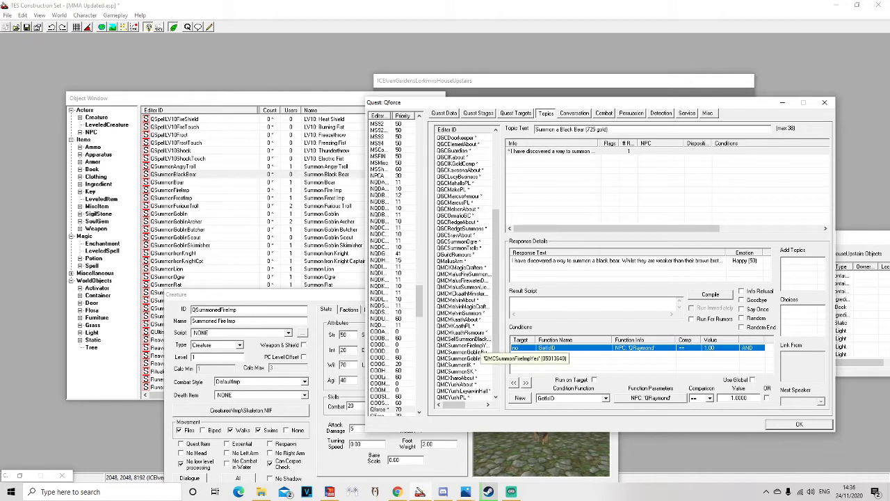
Step: Copy the GetGold condition from the QMCSummonFireImpYes topic's response and paste it into the QMCSellSummonBlackBear response
left_click(462, 345)
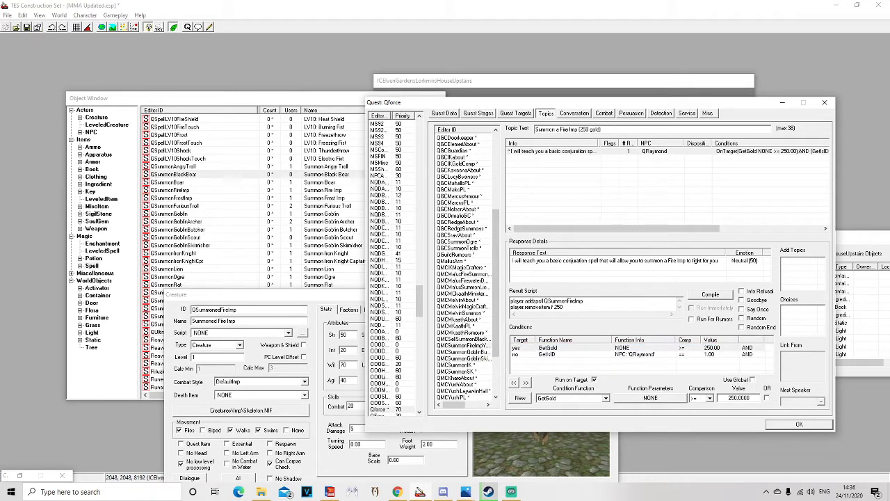
right_click(548, 348)
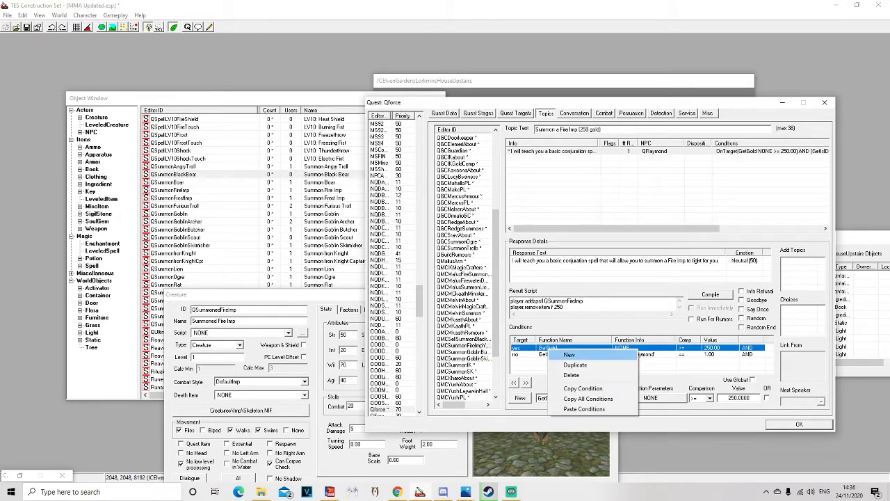
left_click(582, 389)
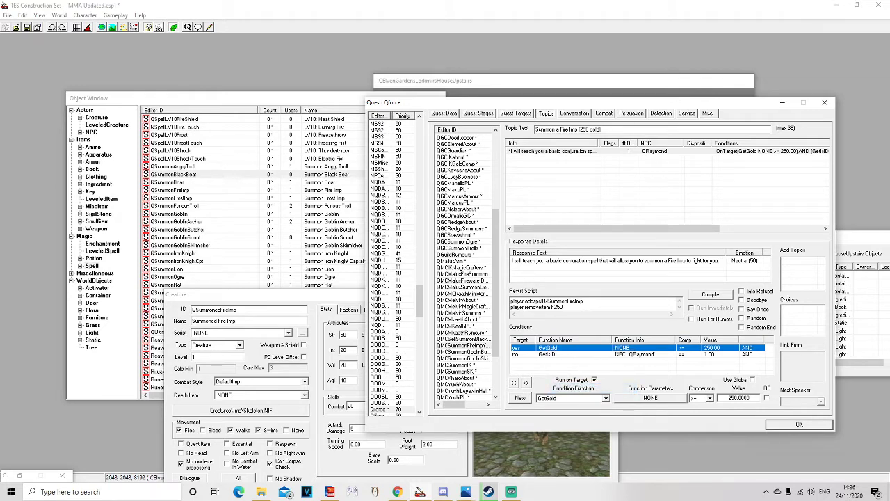
left_click(462, 339)
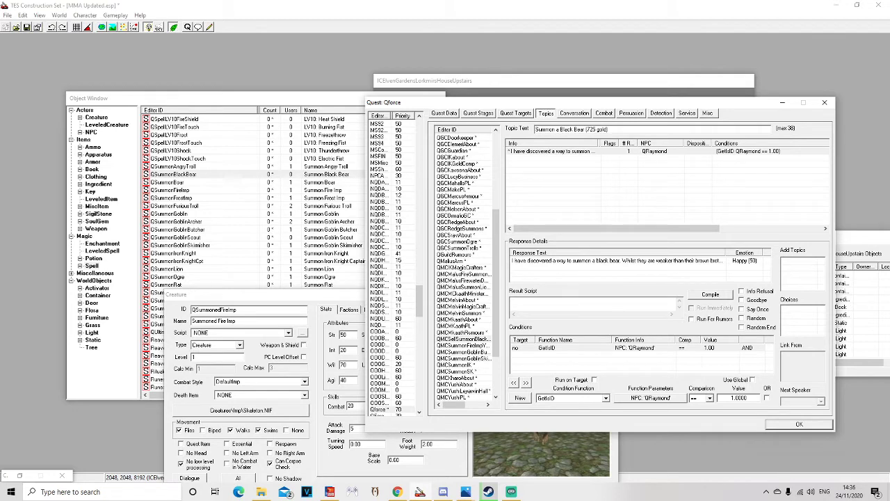
right_click(564, 359)
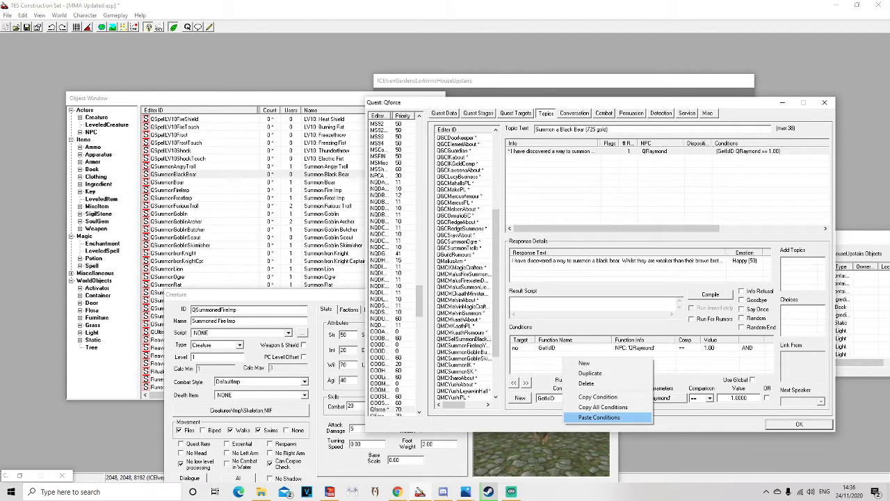
left_click(598, 417)
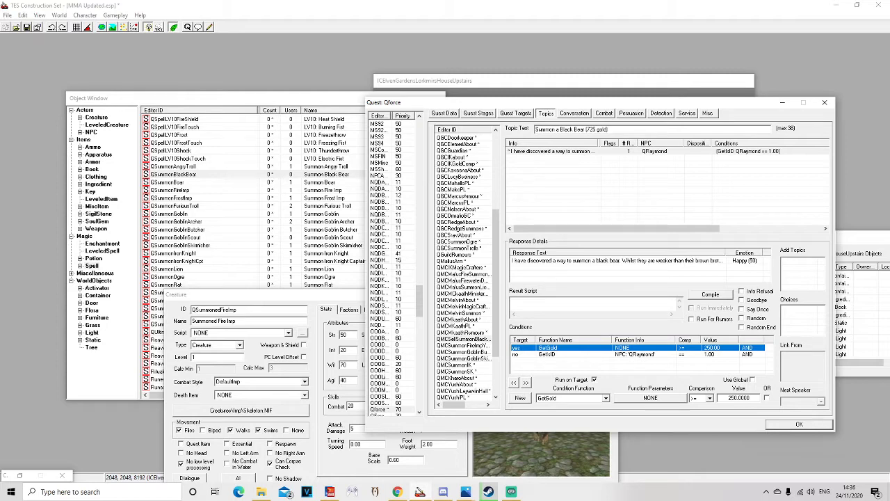
Step: Set the black bear response's GetGold condition value to 725
right_click(707, 348)
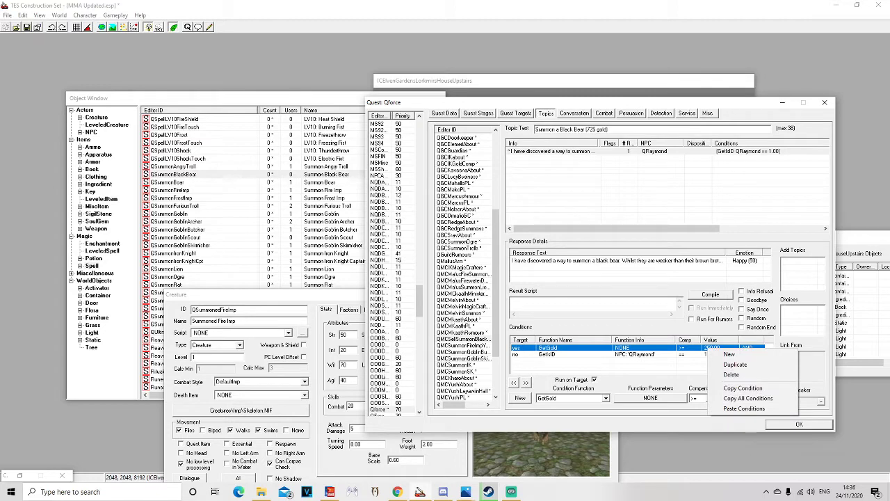
left_click(743, 388)
left_click(738, 397)
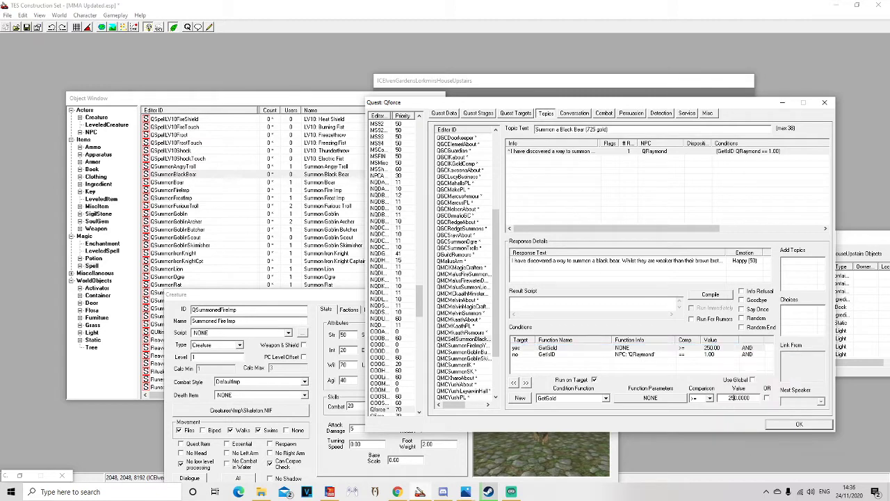
key("BackSpace")
key("BackSpace")
key("BackSpace")
type("725")
left_click(695, 347)
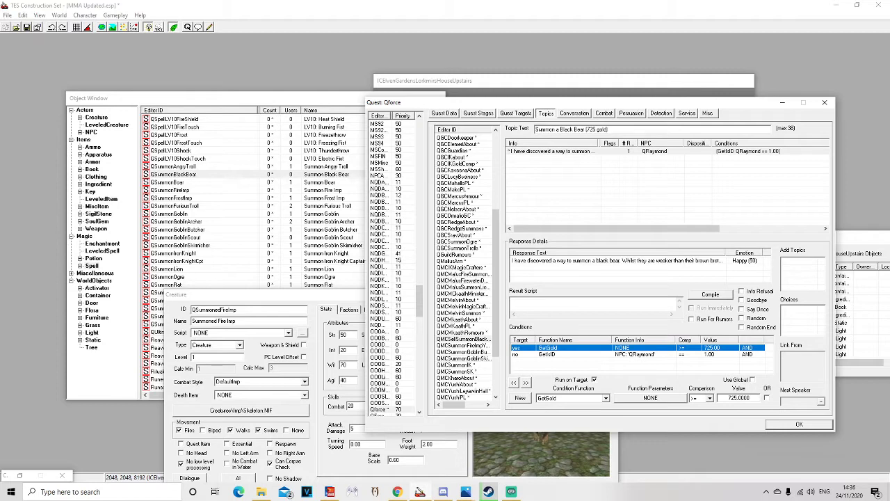
Step: Copy the result script from the QMCSummonFireImpYes response into the QMCSellSummonBlackBear response
left_click(570, 304)
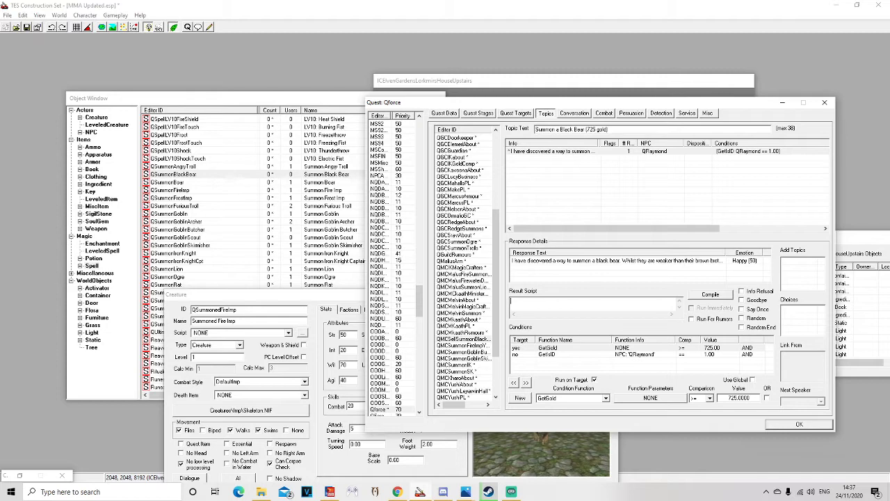
left_click(463, 346)
left_click_drag(511, 301, 564, 308)
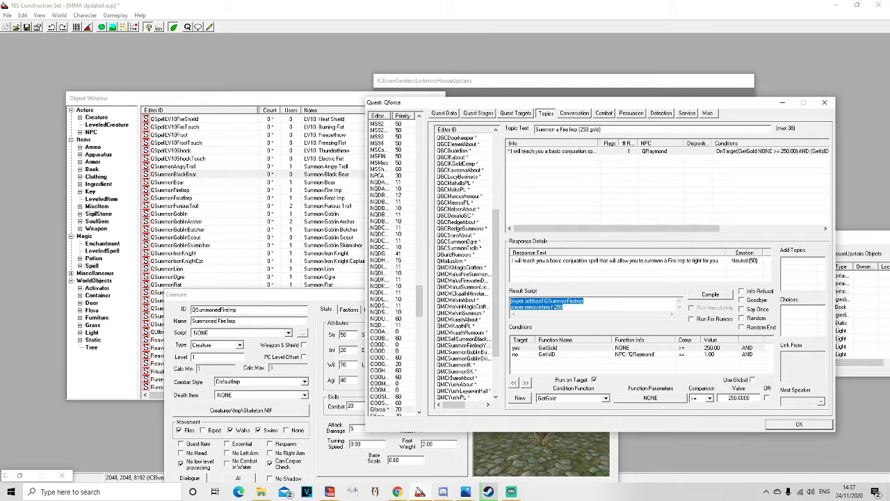
left_click(463, 339)
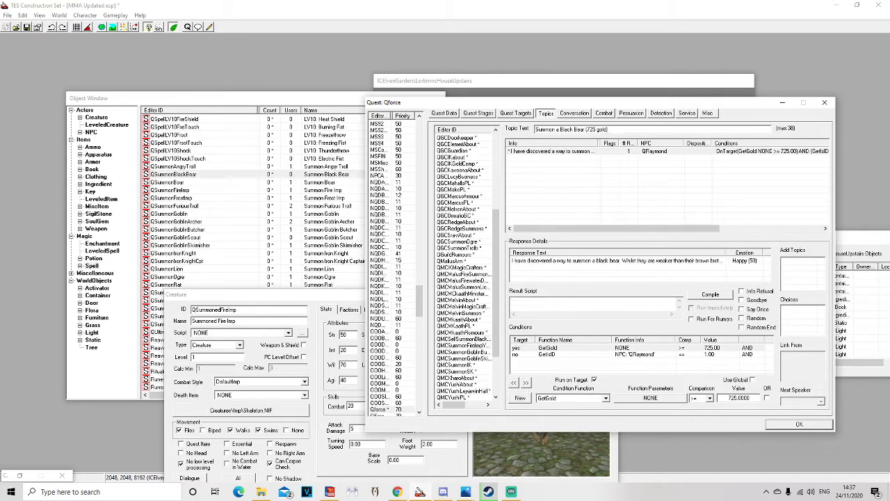
key("ctrl+v")
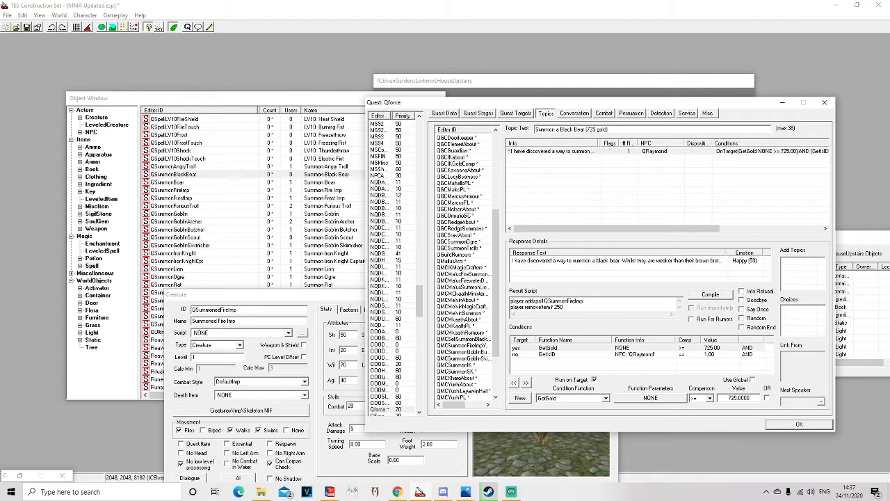
Step: Edit the black bear result script to add the spell QSummonBlackbear and remove 725 gold from the player
key("Delete")
key("Delete")
key("Delete")
key("Delete")
key("Delete")
key("Delete")
key("Delete")
type("Blackbear")
key("BackSpace")
key("BackSpace")
key("BackSpace")
key("BackSpace")
type("kBear")
key("BackSpace")
key("BackSpace")
type("725")
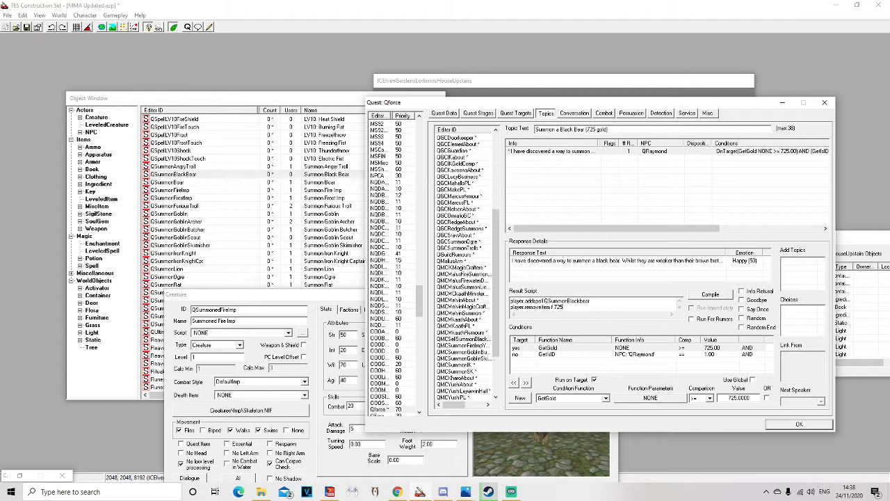
Step: Close the Qforce quest and QSummonedFireImp creature windows and try to save the plugin
key("Escape")
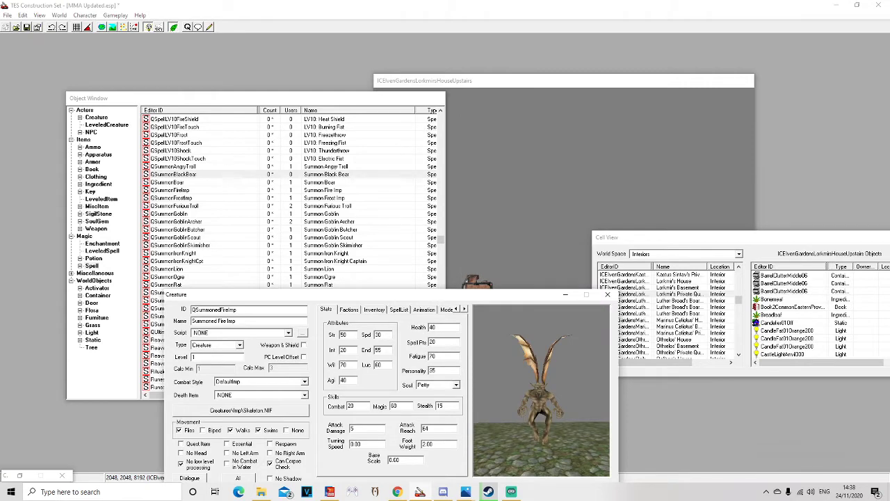
left_click_drag(431, 294, 377, 120)
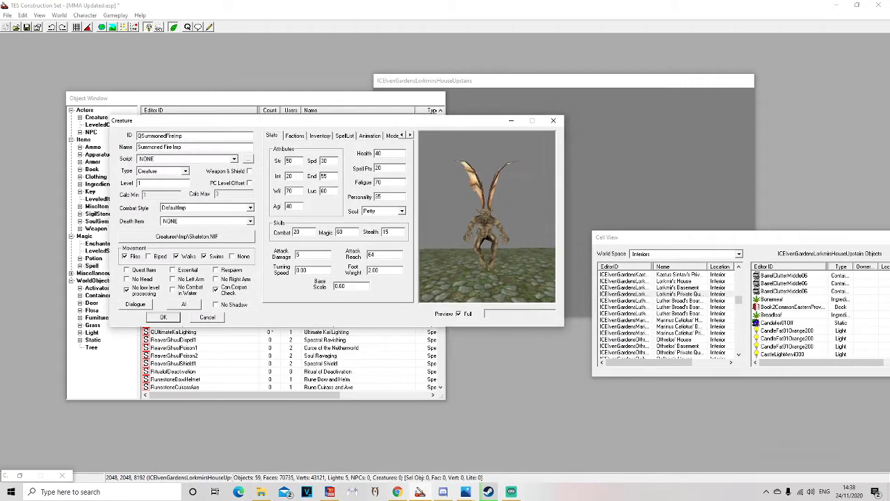
left_click(554, 120)
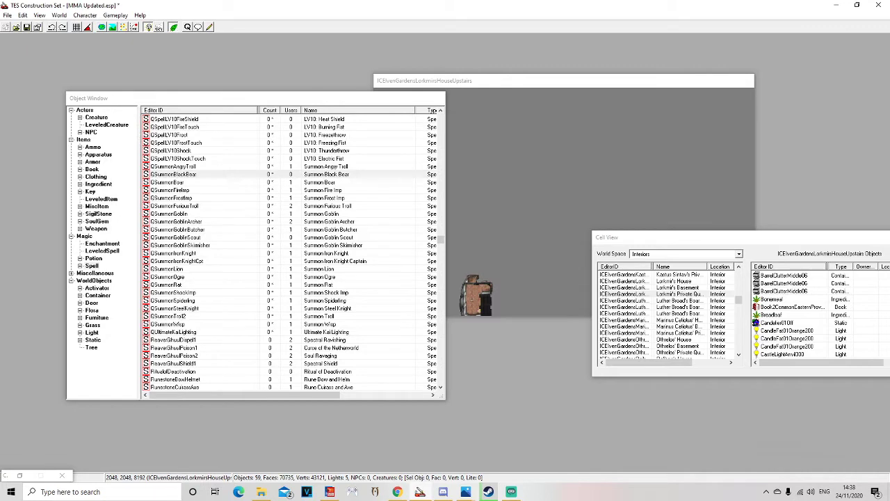
left_click(27, 27)
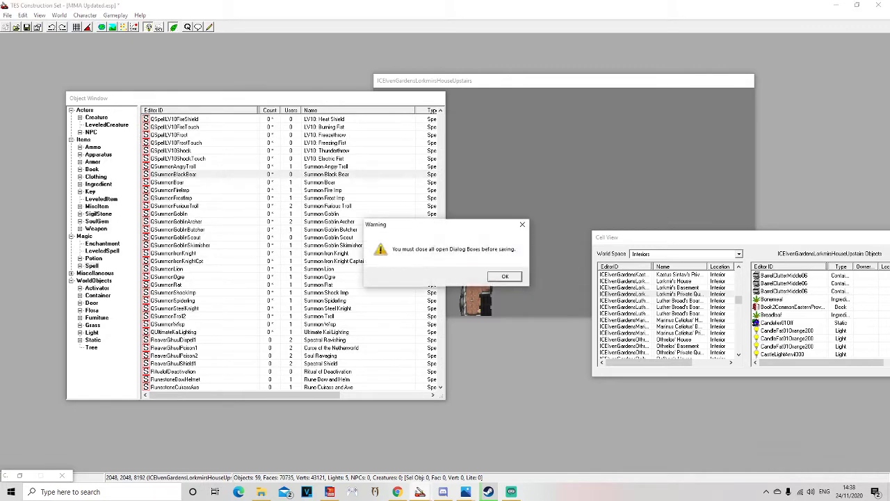
key("Return")
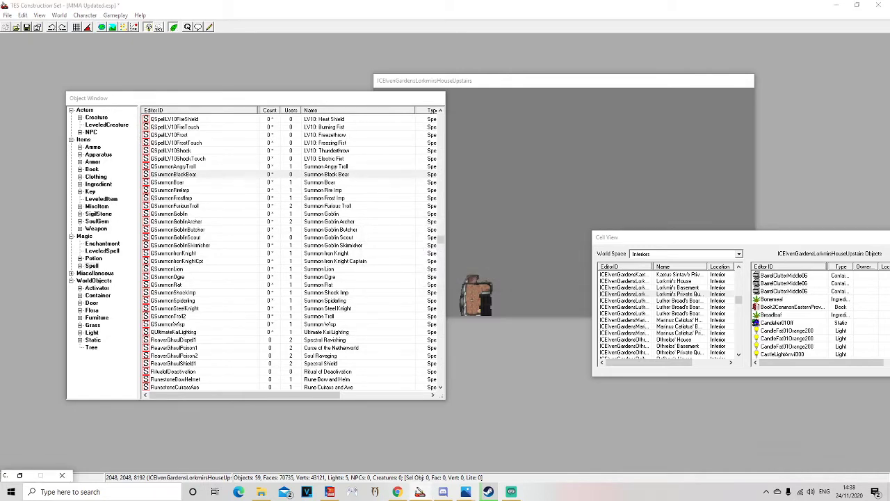
Step: Reveal the hidden QSummonedBearBlack creature window, accept it with full preview enabled, and save MMA Updated.esp
left_click_drag(372, 98, 353, 114)
left_click(420, 491)
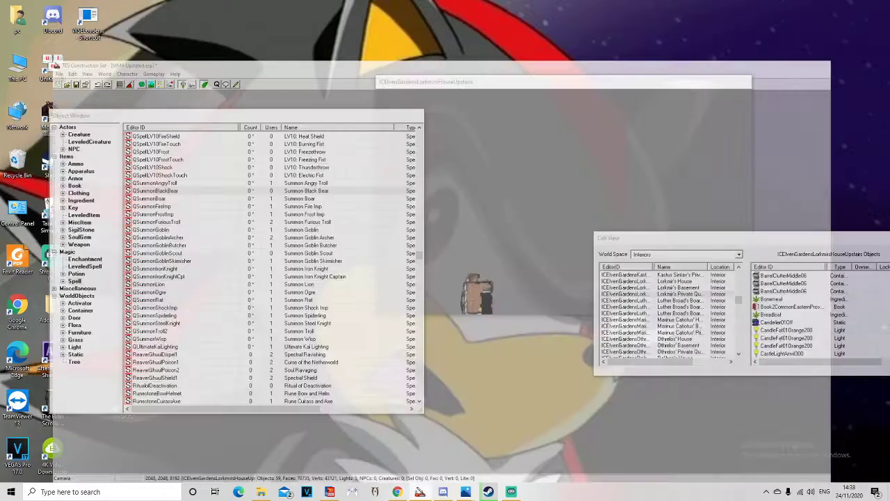
left_click(420, 492)
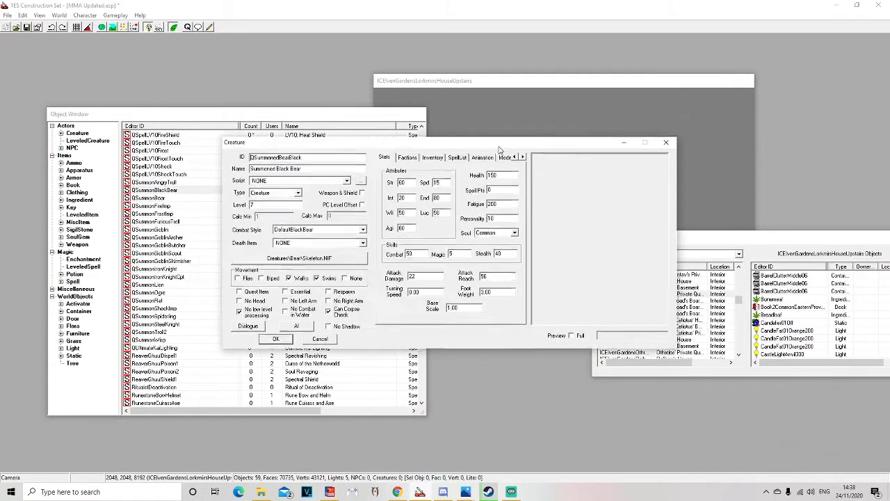
left_click(573, 335)
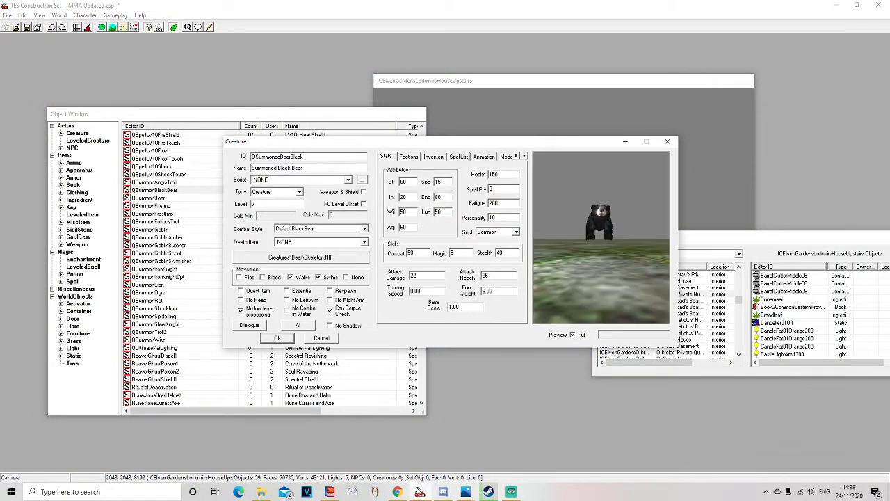
left_click(277, 337)
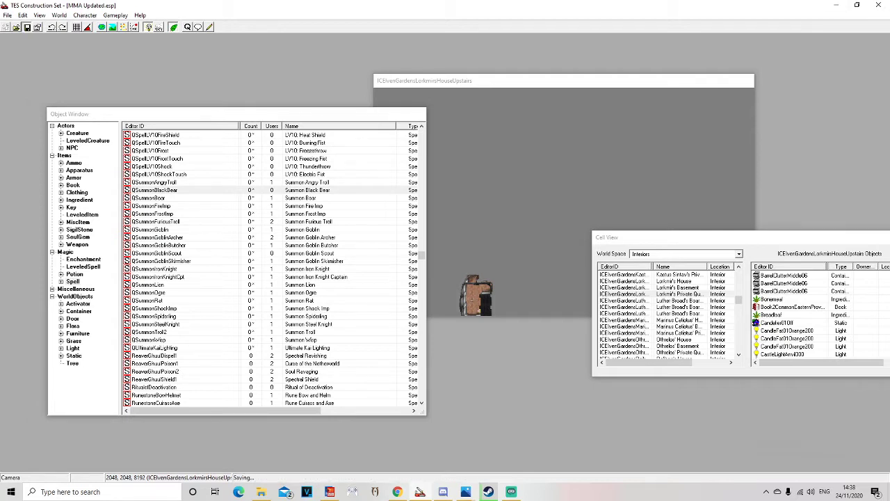
Step: Minimize the editor and launch The Elder Scrolls IV: Oblivion from the desktop
left_click(835, 5)
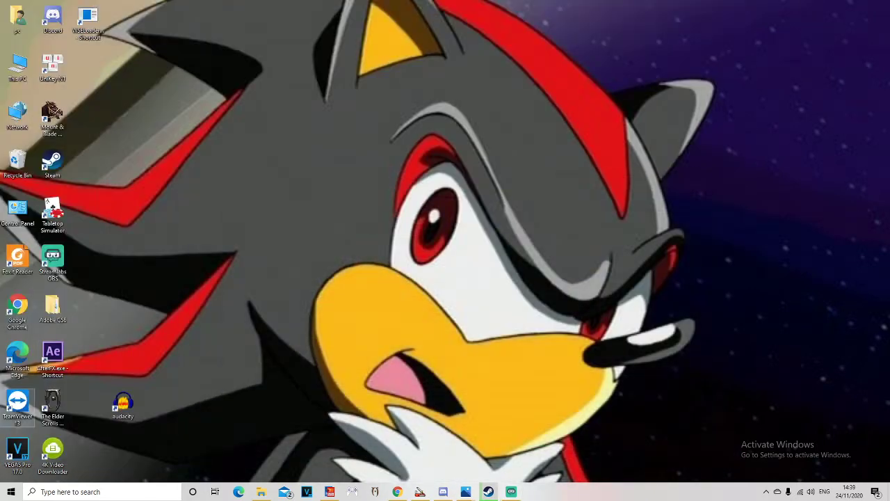
double_click(52, 407)
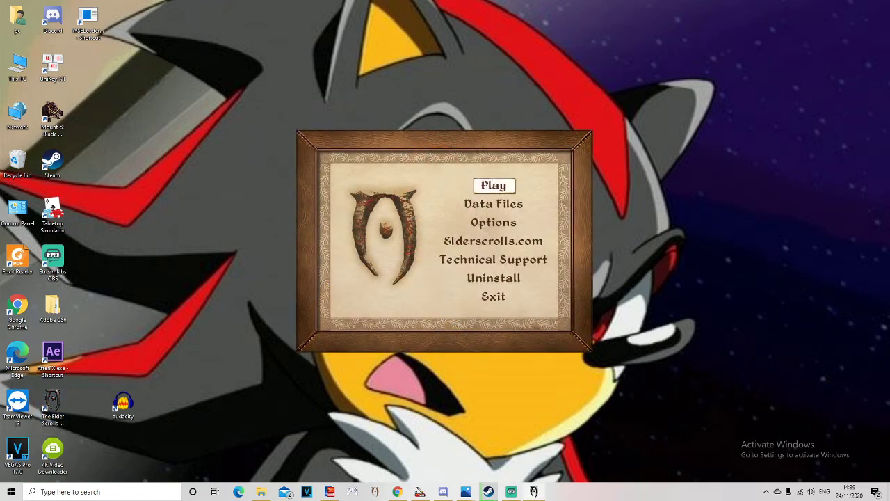
left_click(493, 185)
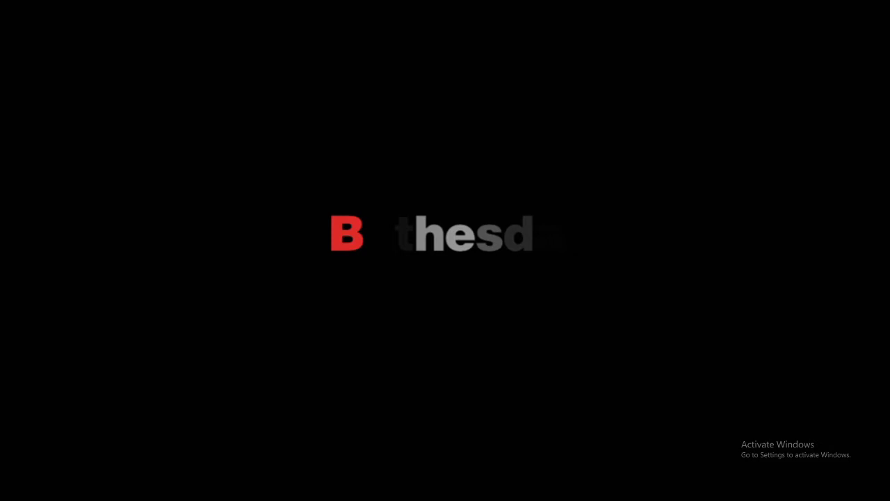
Step: Skip the intro videos and load the Level 5 Quicksave with play time 28:50:56
key("Escape")
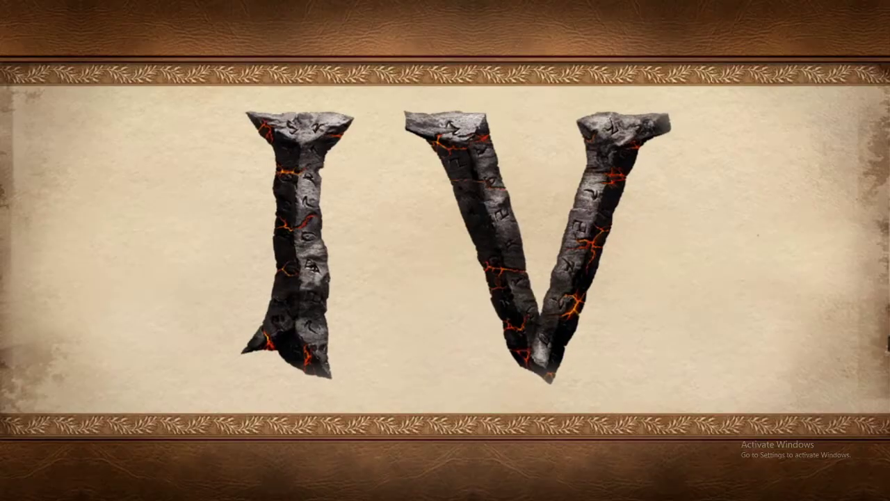
left_click(422, 291)
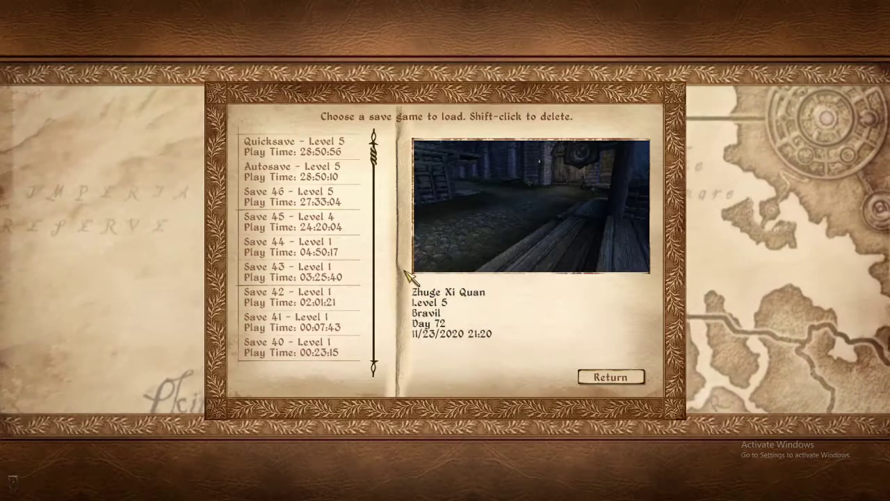
left_click(292, 146)
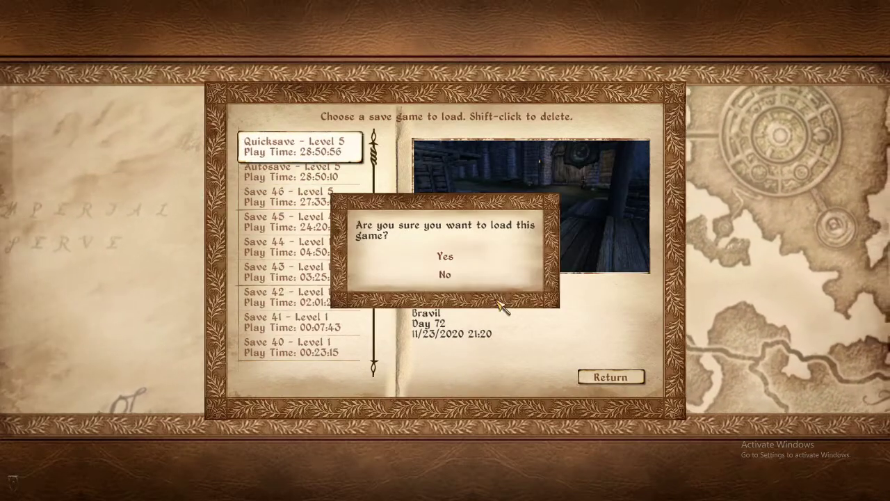
left_click(442, 257)
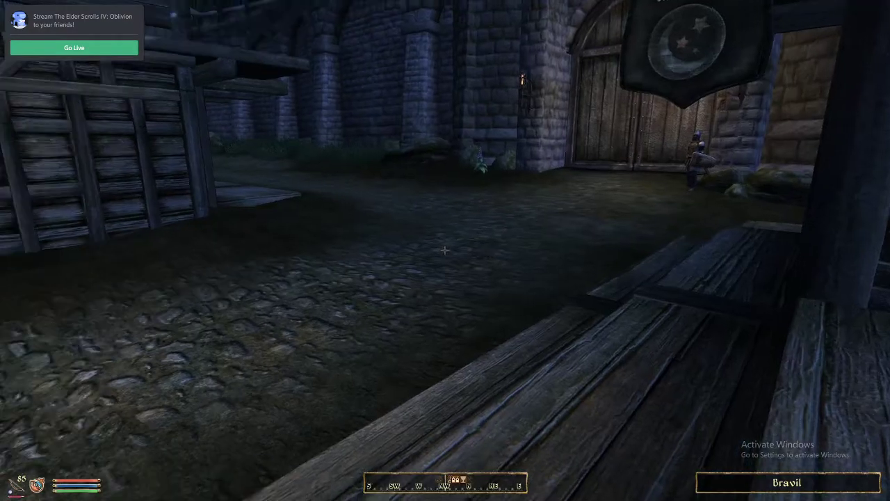
Step: Find The Magic Crafters: Leyawiin Guildhall on the world map, south of Bravil, and fast travel there
key("Tab")
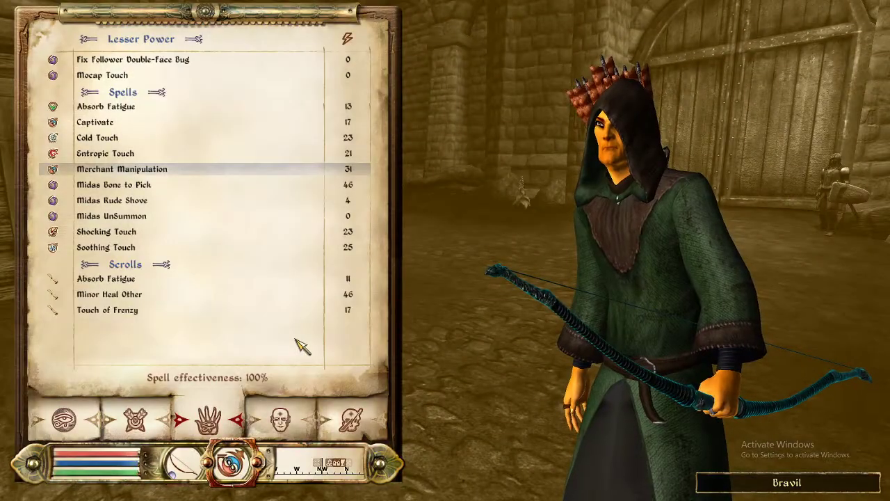
key("F2")
key("F3")
key("F4")
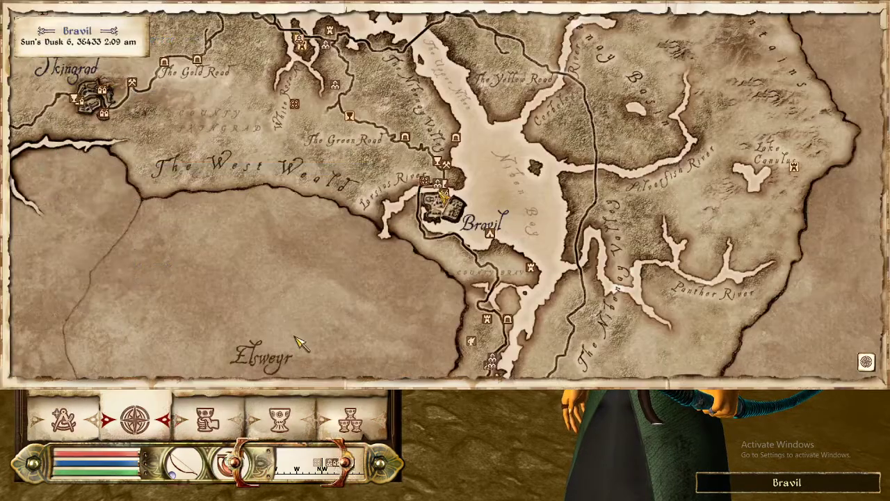
left_click_drag(427, 325, 399, 228)
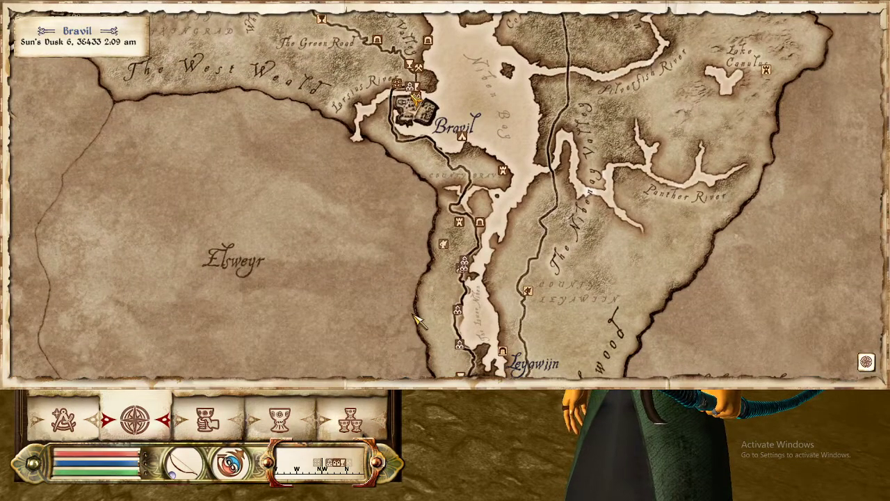
left_click_drag(413, 314, 391, 230)
left_click_drag(388, 283, 392, 240)
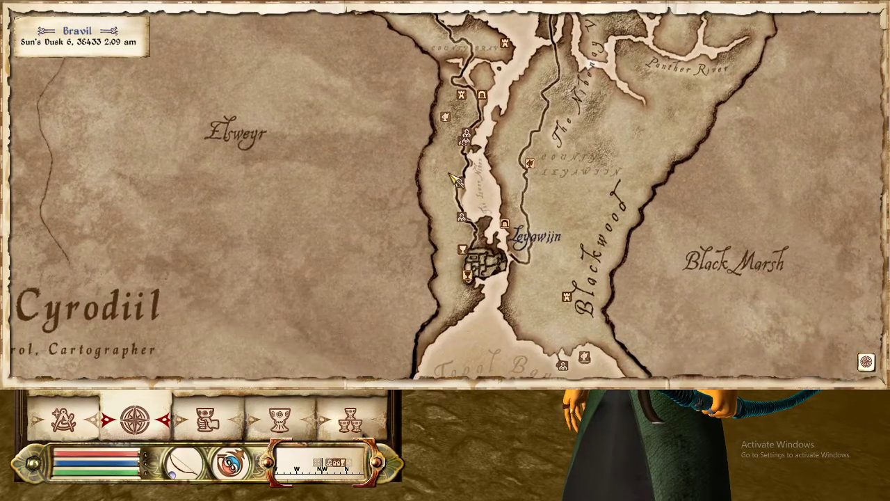
left_click(493, 135)
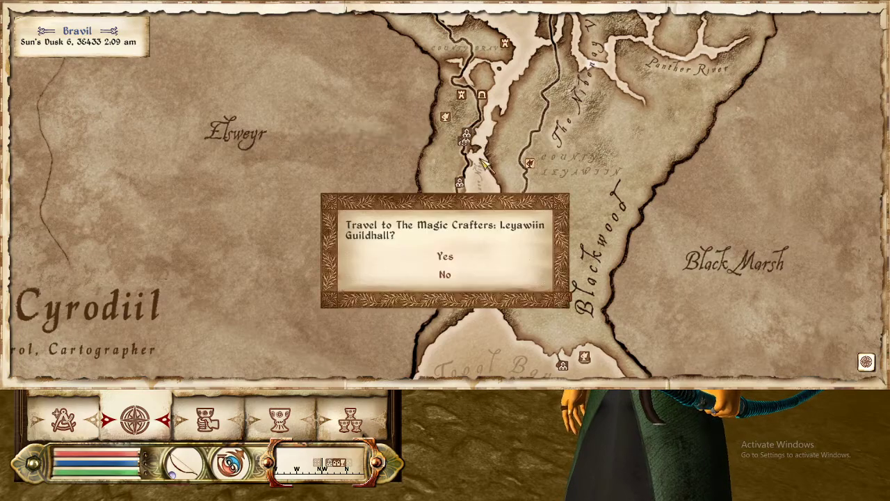
left_click(446, 257)
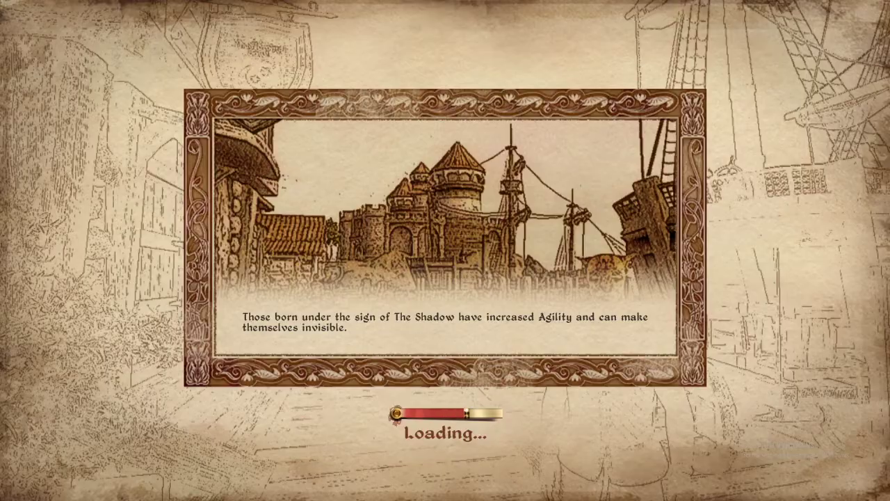
Step: Enter The Magic Crafters guildhall and start a conversation with Raymond in the living quarters
key("w")
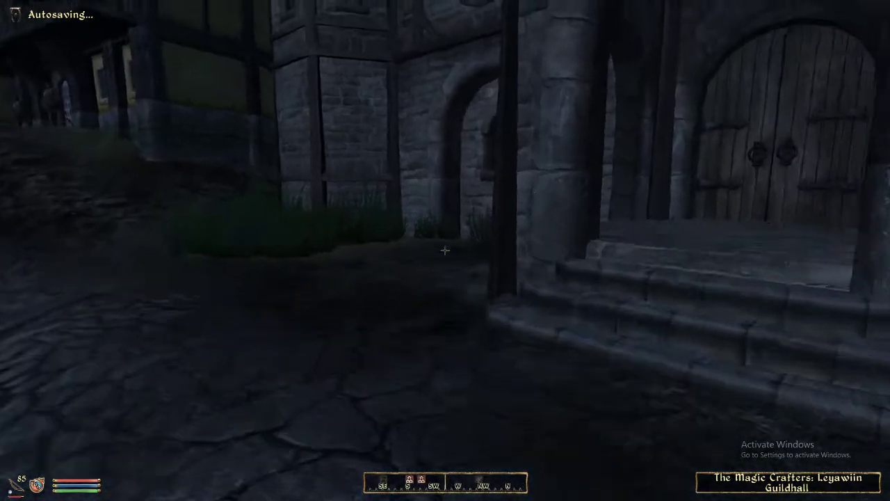
key("w")
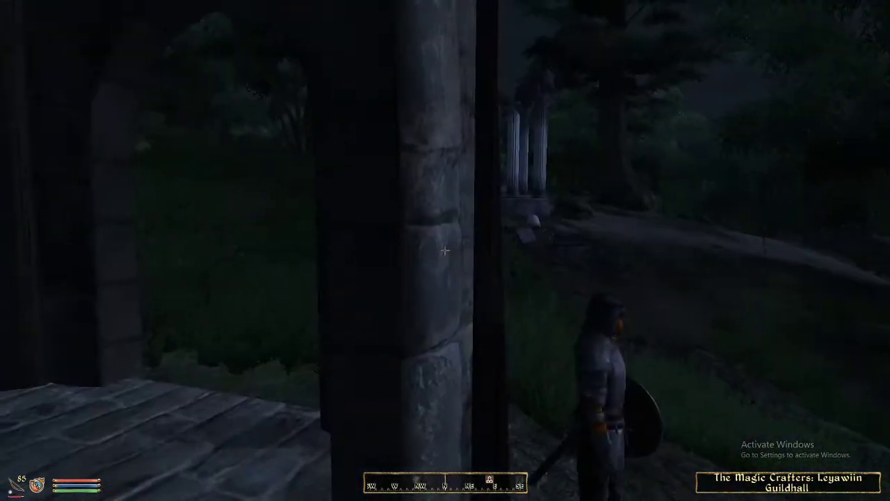
key("w")
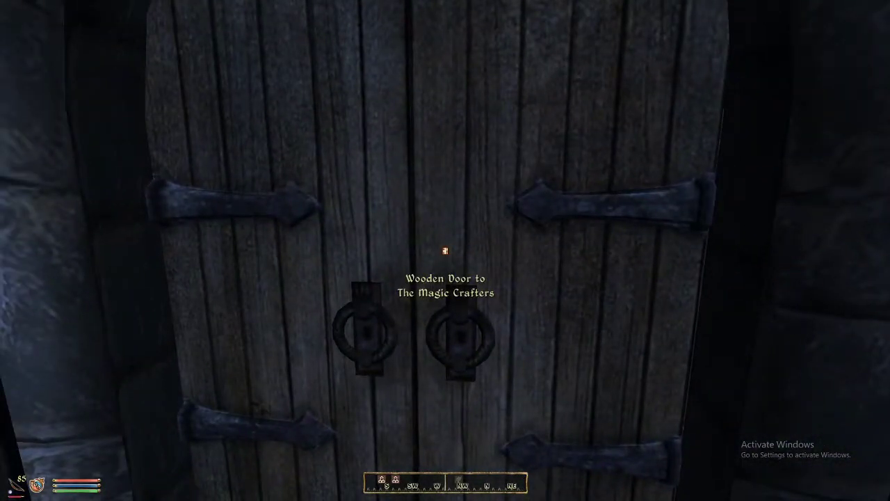
key("space")
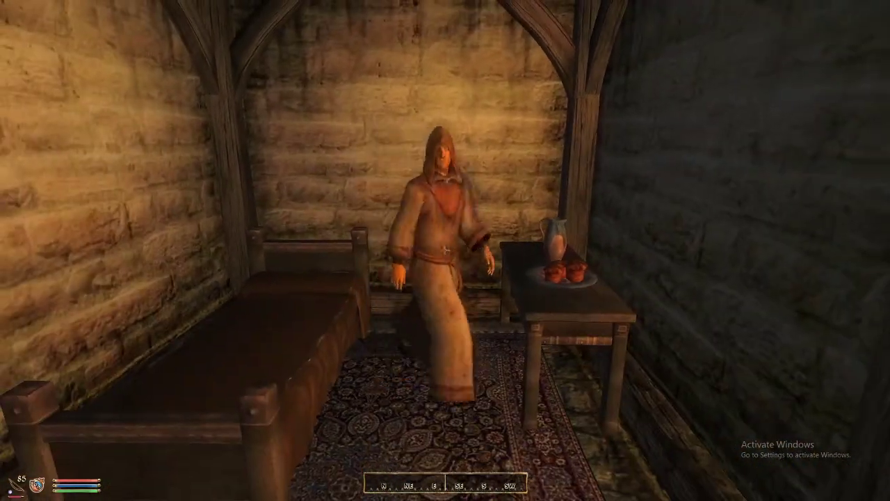
key("space")
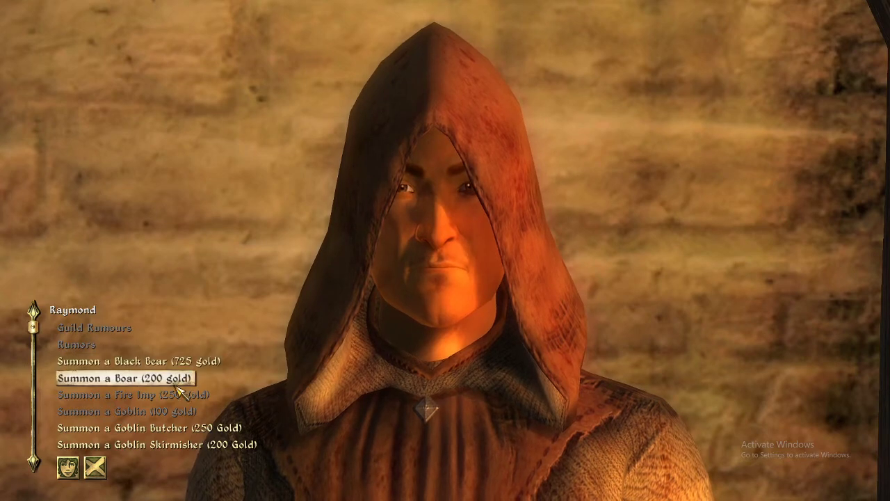
Step: Review Raymond's summon spell topics, leave the conversation, and check the player's gold in the inventory
scroll(186, 435, "down", 1)
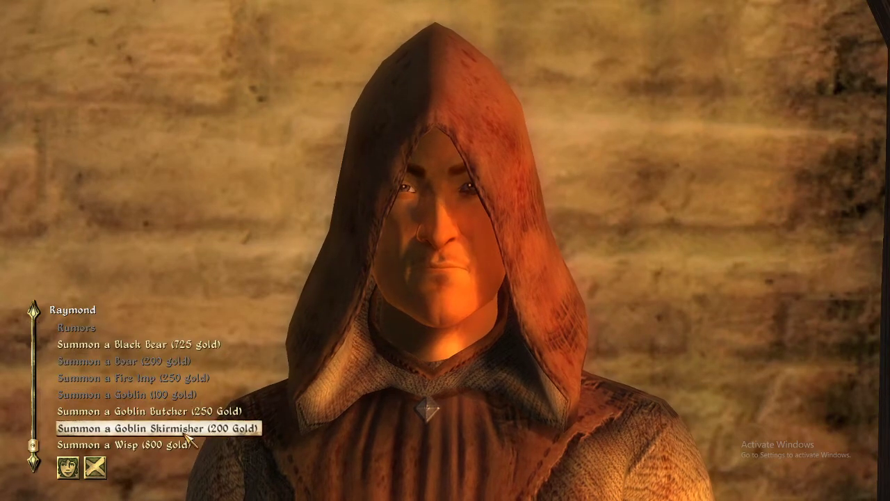
left_click(100, 479)
key("Tab")
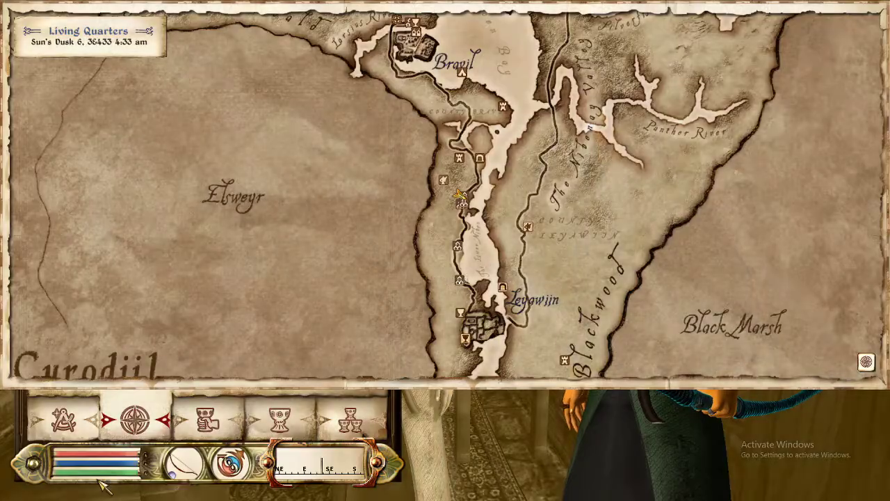
key("Tab")
key("Tab")
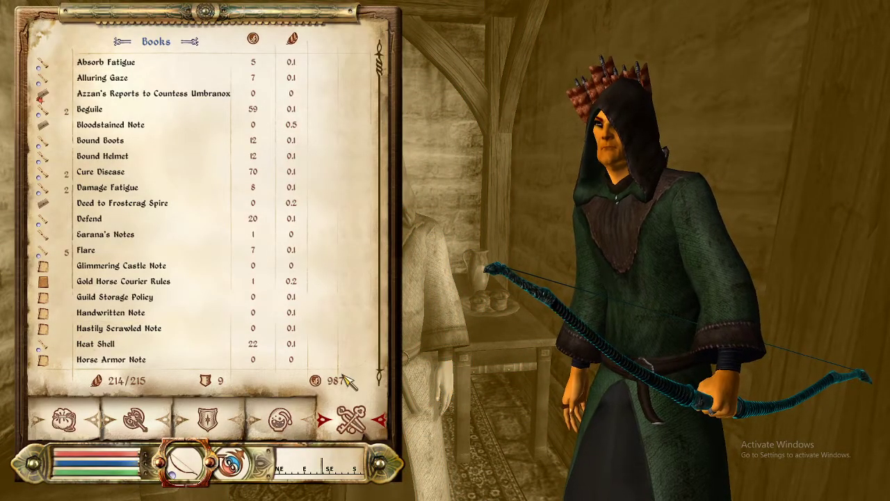
key("Tab")
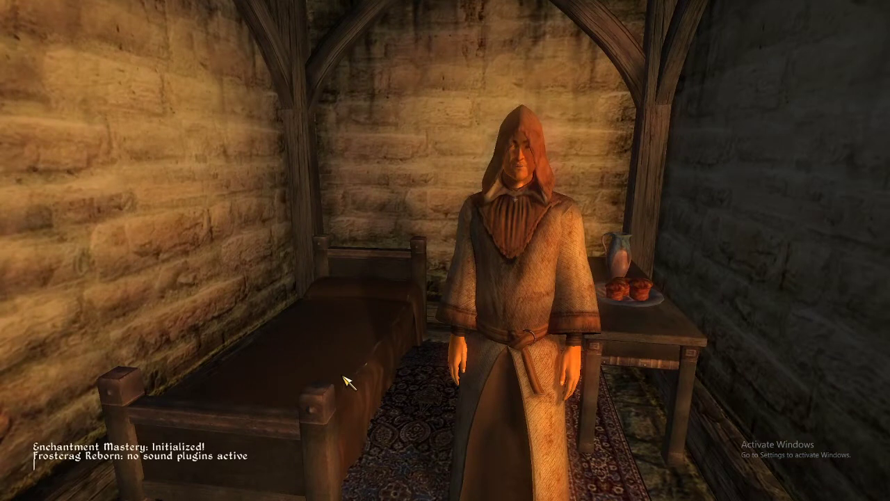
Step: Remove 500 gold from the player with the console command player.removeitem f 500
type("player.removeitem f")
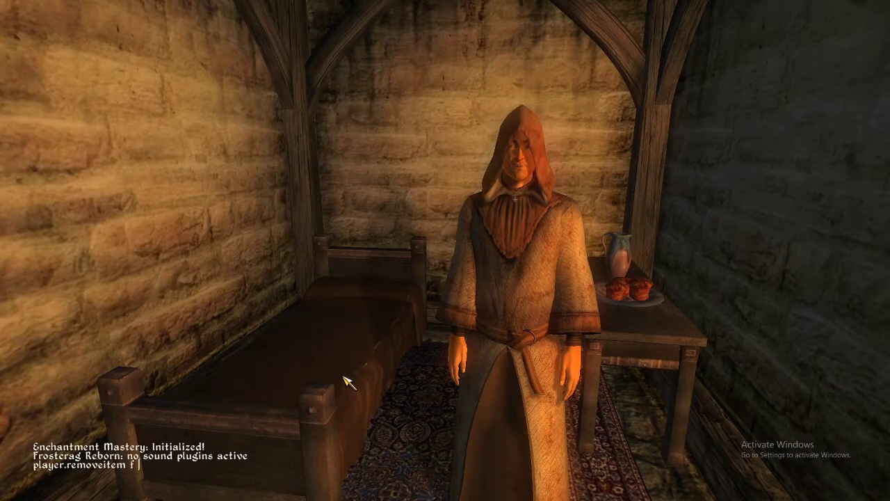
type(" 500")
key("Return")
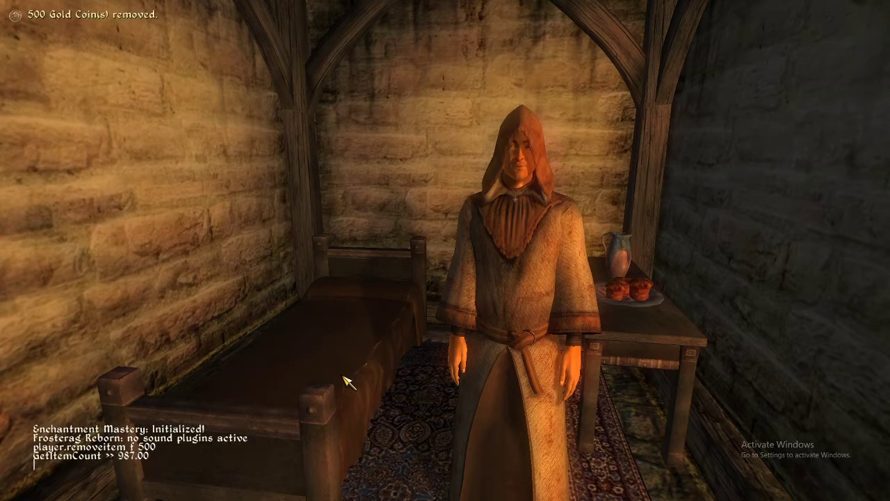
key("grave")
Step: Talk to Raymond again to check whether the black bear topic is offered, and end the conversation
key("space")
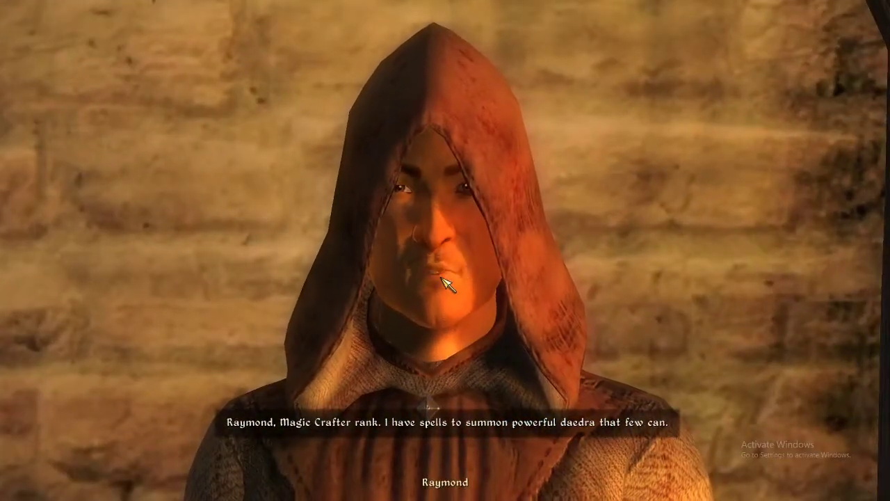
left_click(441, 277)
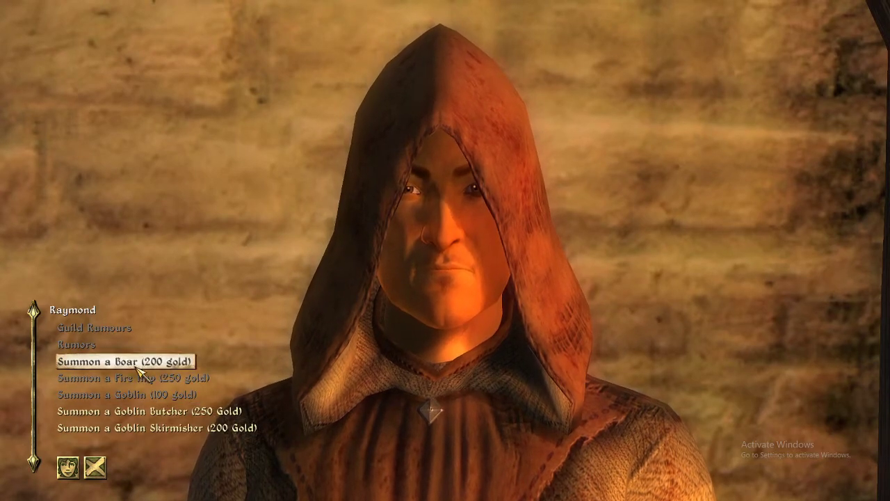
left_click(102, 473)
Step: Rework the previous console command into player.additem f 500 to give the player 500 gold
key("grave")
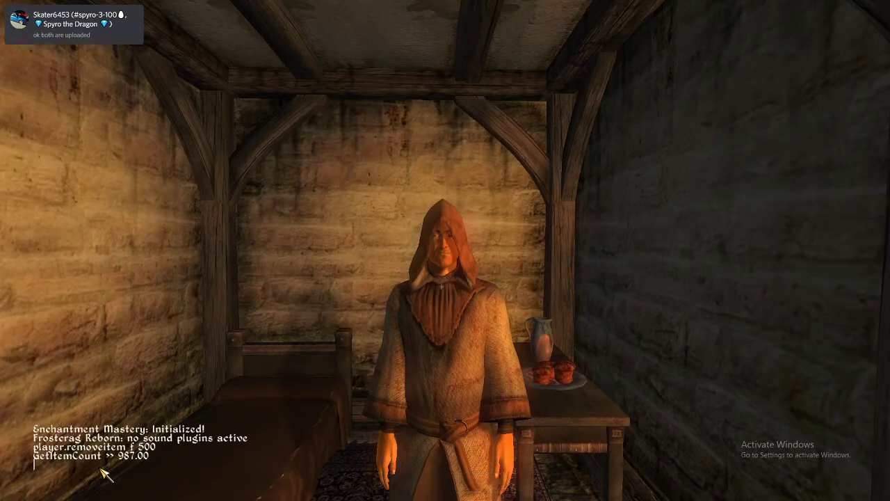
key("Up")
key("Left")
key("Left")
key("Left")
key("Left")
key("Left")
key("Left")
key("Left")
key("Left")
key("Left")
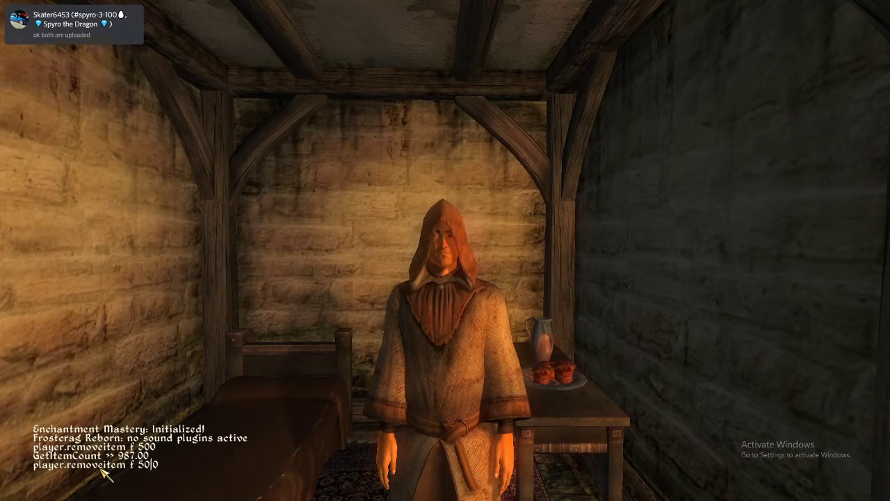
key("BackSpace")
key("BackSpace")
key("BackSpace")
key("BackSpace")
key("BackSpace")
key("BackSpace")
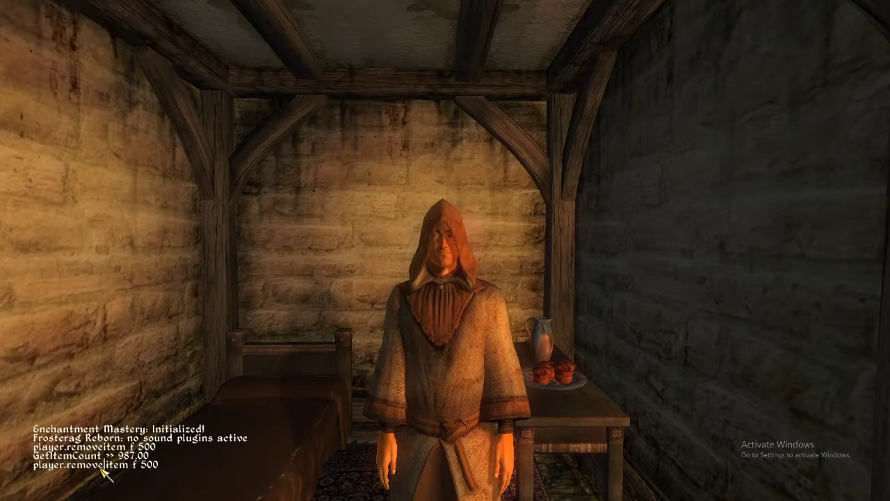
type("add")
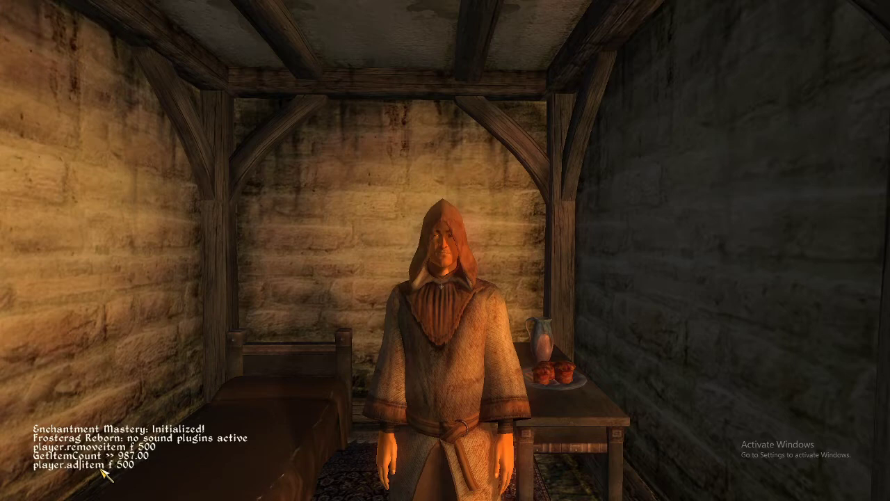
key("Return")
key("grave")
Step: Buy the Summon a Black Bear spell from Raymond for 725 gold and say goodbye
key("space")
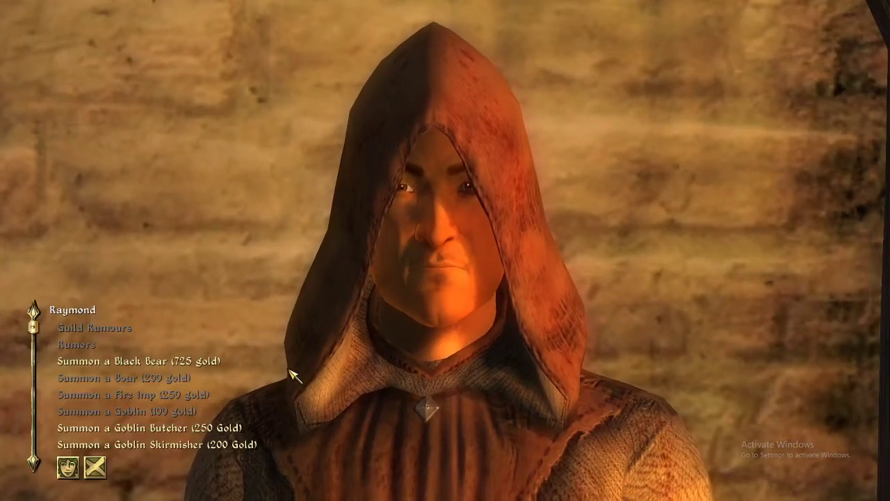
left_click(207, 362)
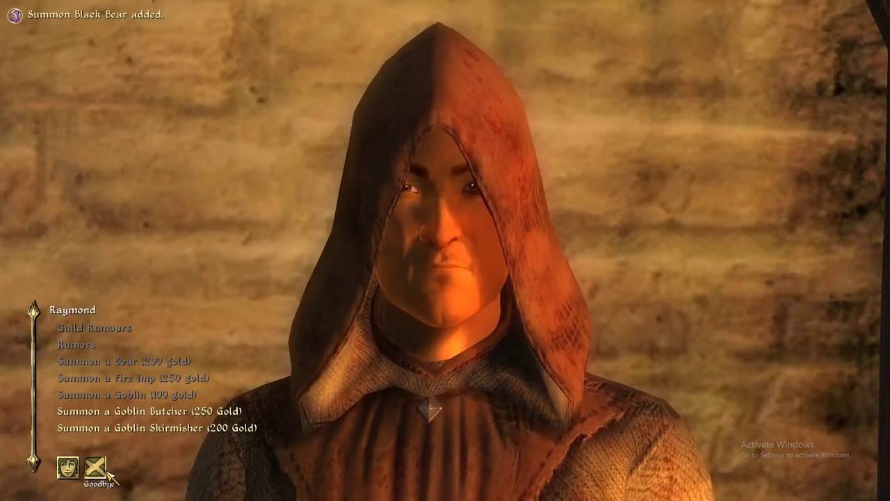
left_click(95, 467)
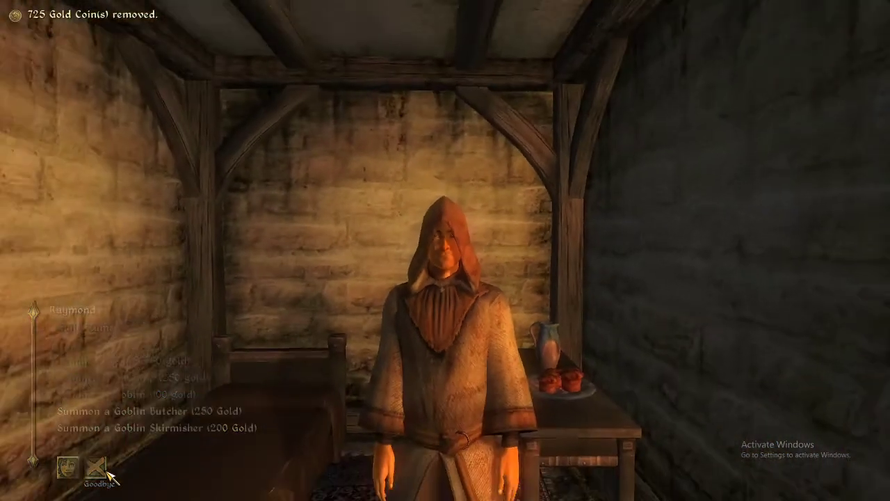
Step: Leave Raymond's room, cross the hall and go up the stairs and out through the double doors
key("w")
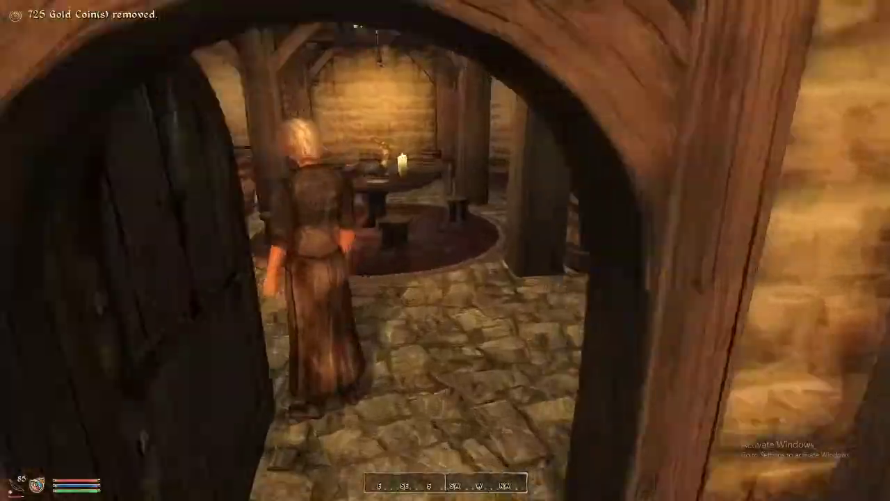
key("w")
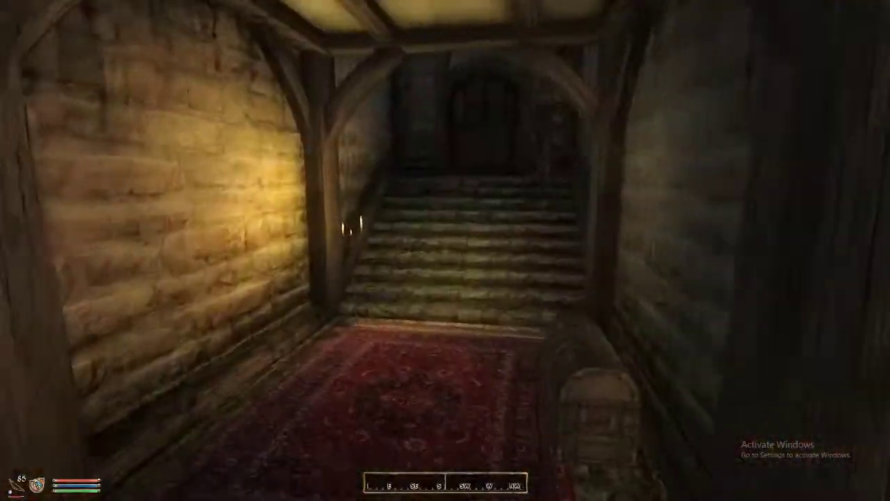
key("space")
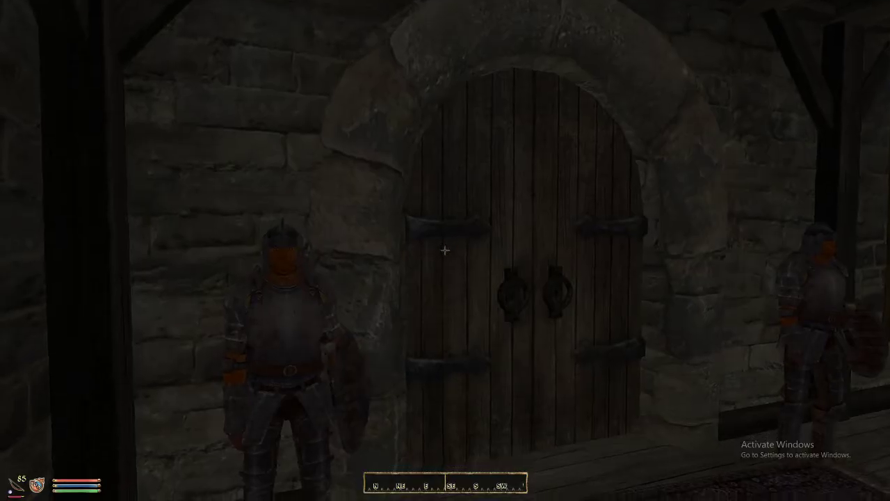
key("w")
key("space")
key("w")
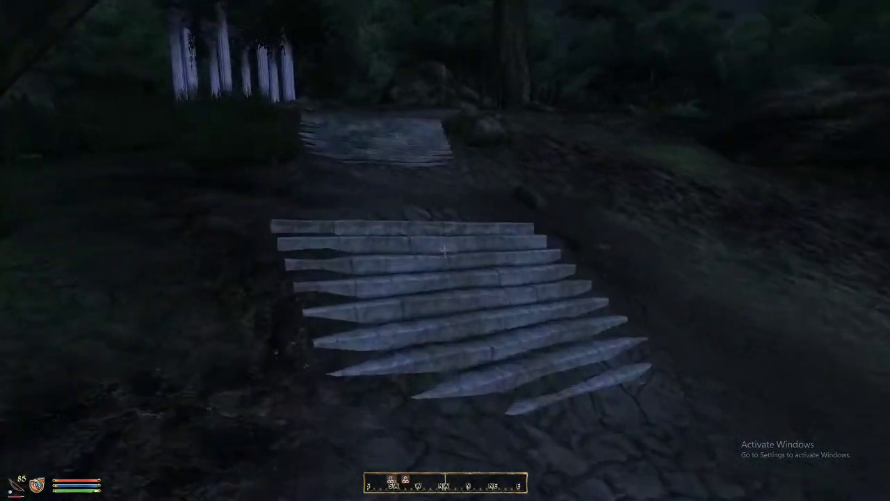
Step: Walk up the stone steps, past the white columns, and northwest through the dark woods
key("w")
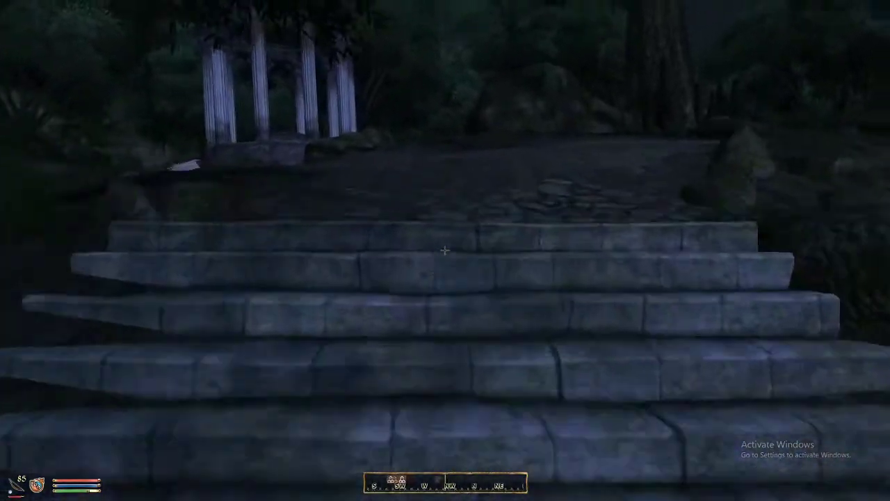
key("w")
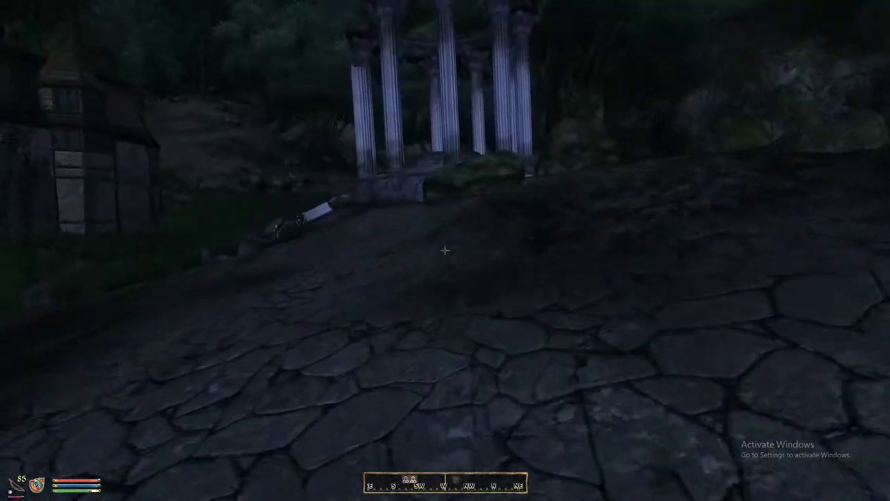
key("w")
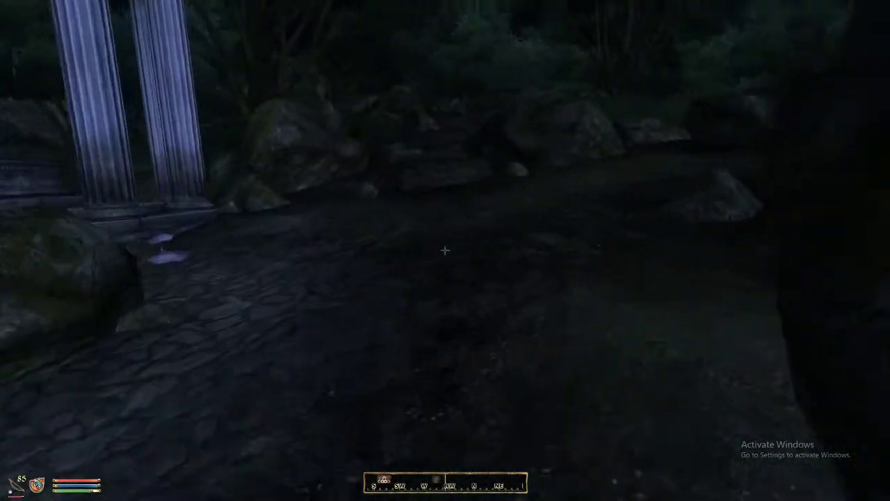
key("w")
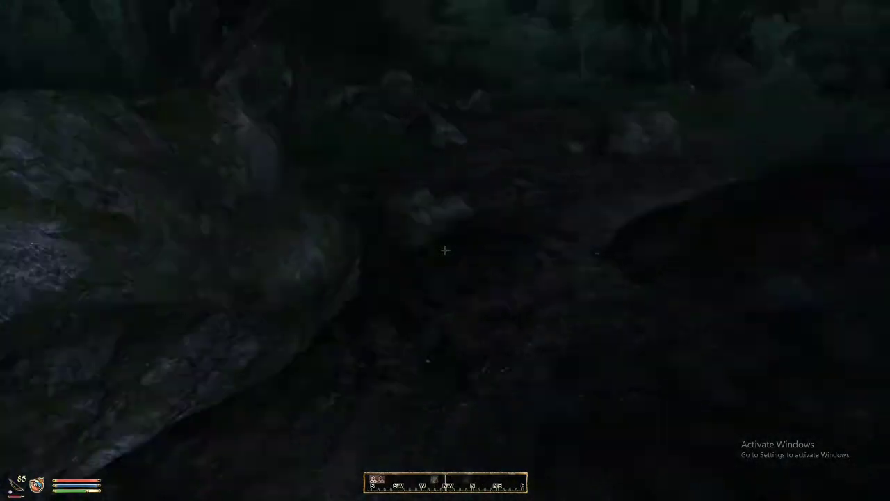
key("w")
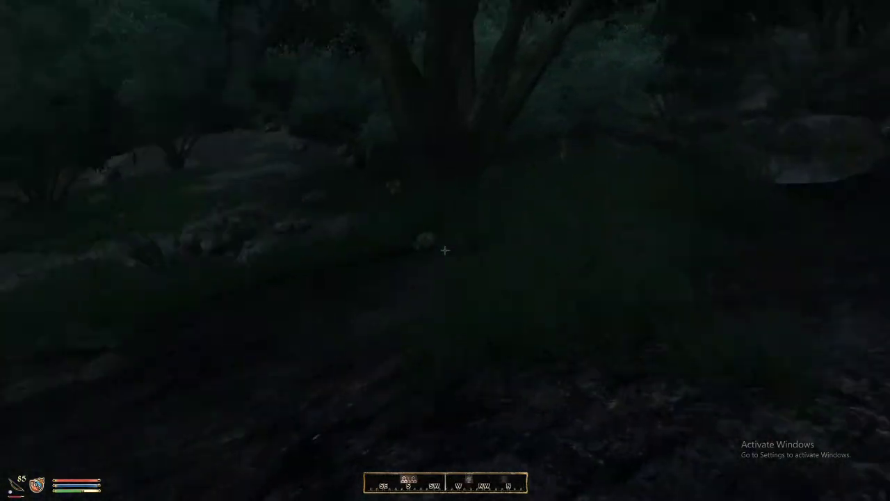
key("w")
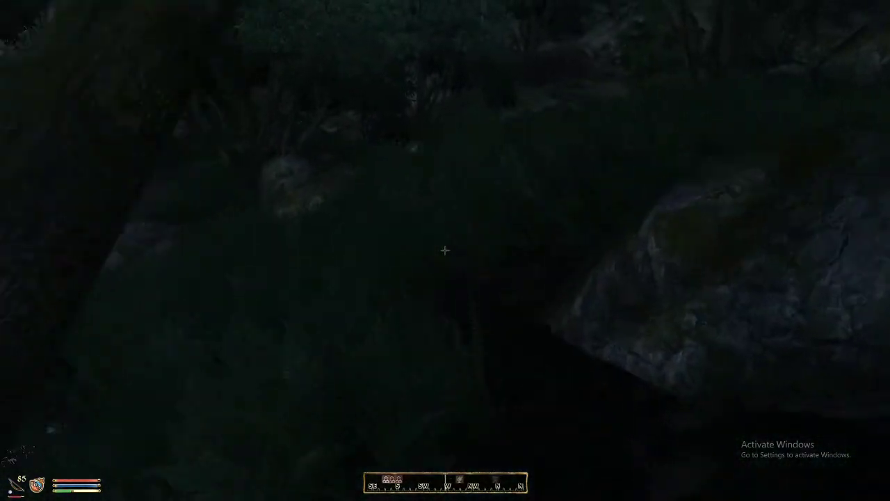
key("w")
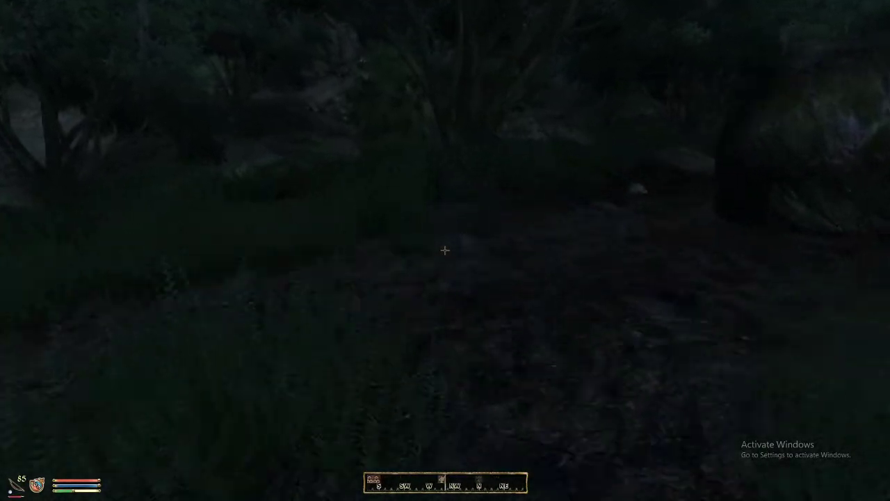
key("w")
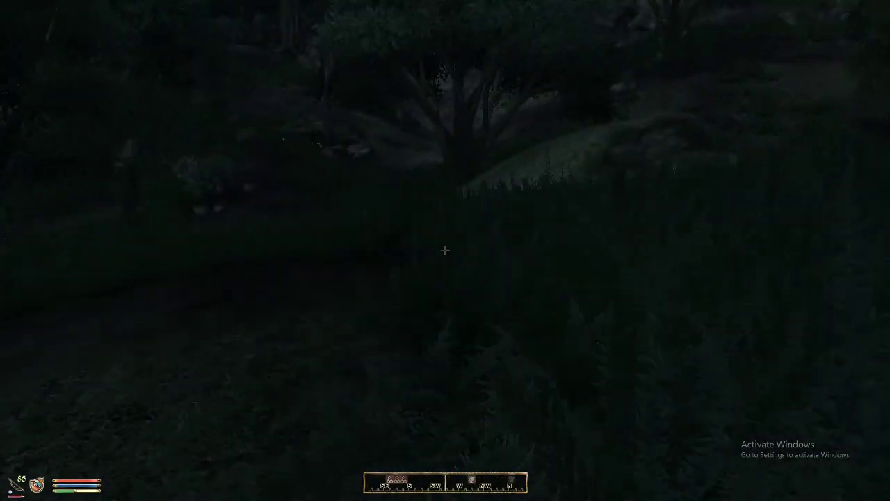
key("w")
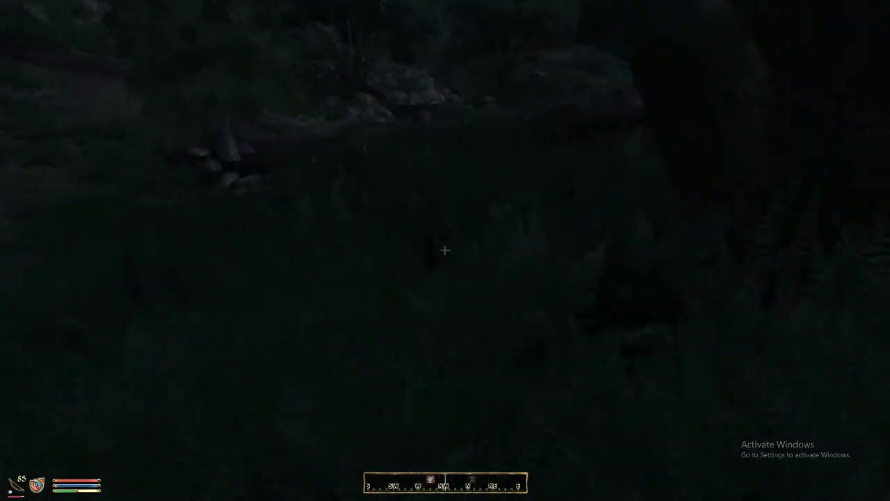
key("w")
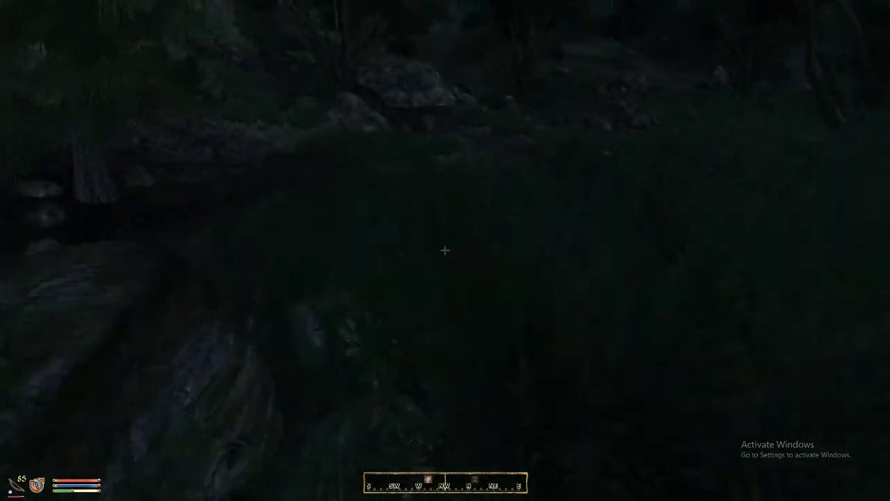
key("w")
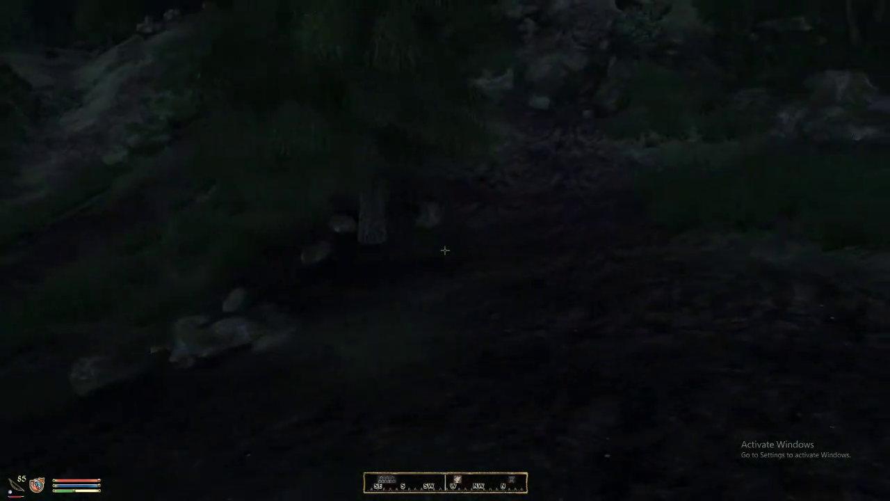
key("w")
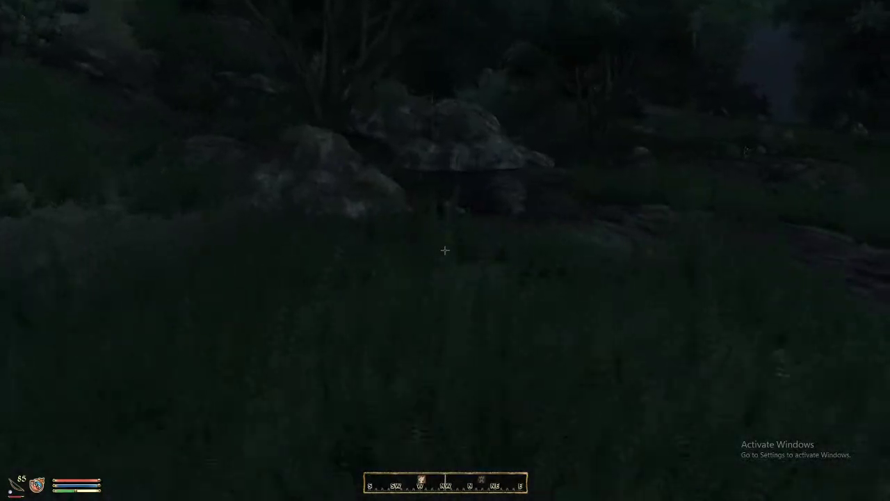
key("w")
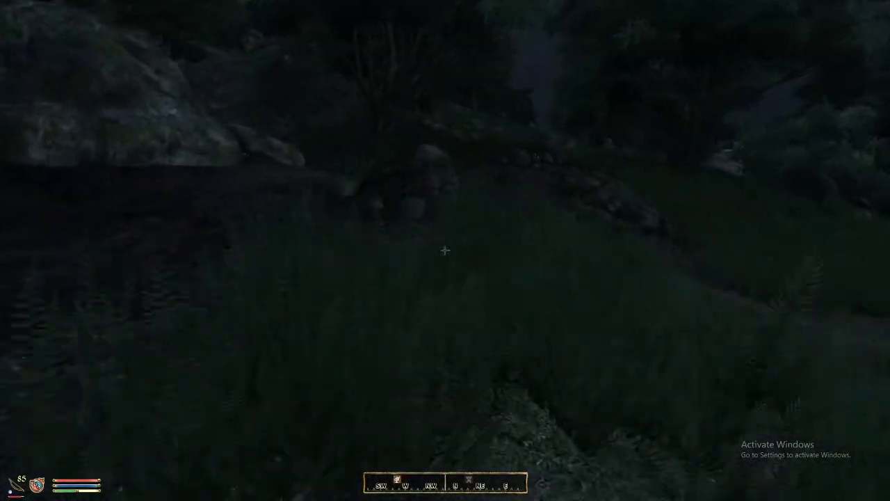
key("w")
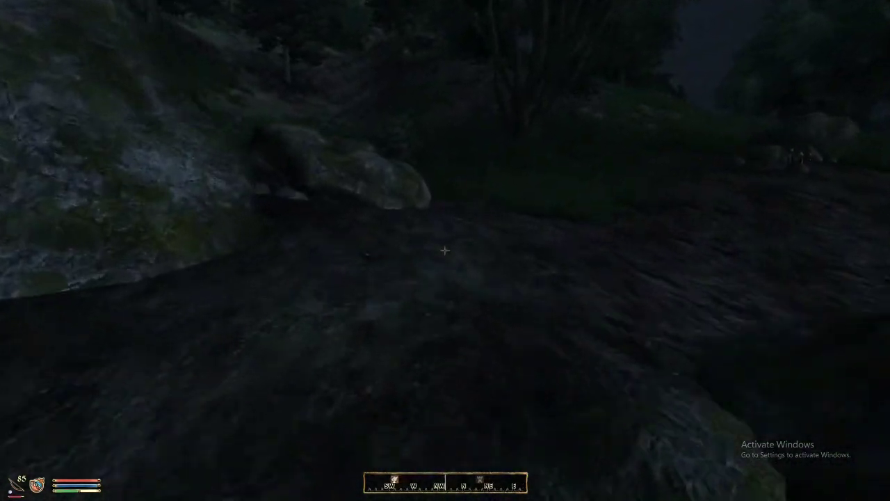
Step: Head northeast over the grassy slope to the ruined round fort and step onto its broken upper stone floor
key("w")
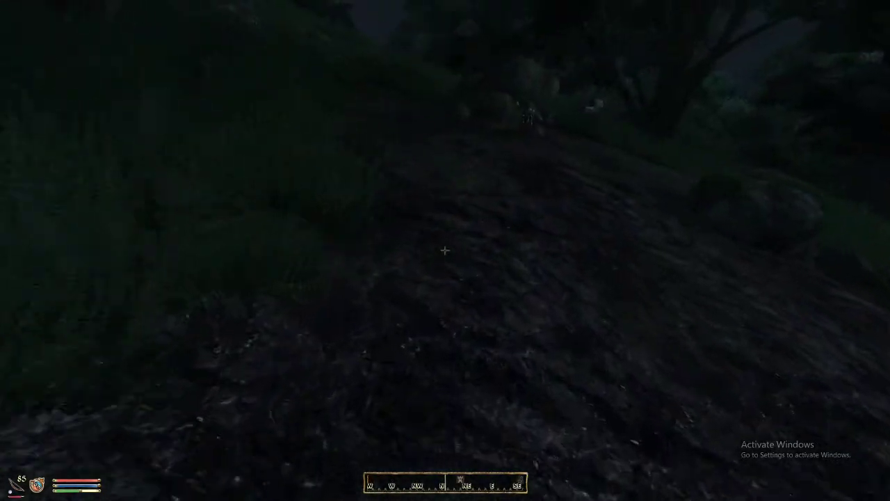
key("w")
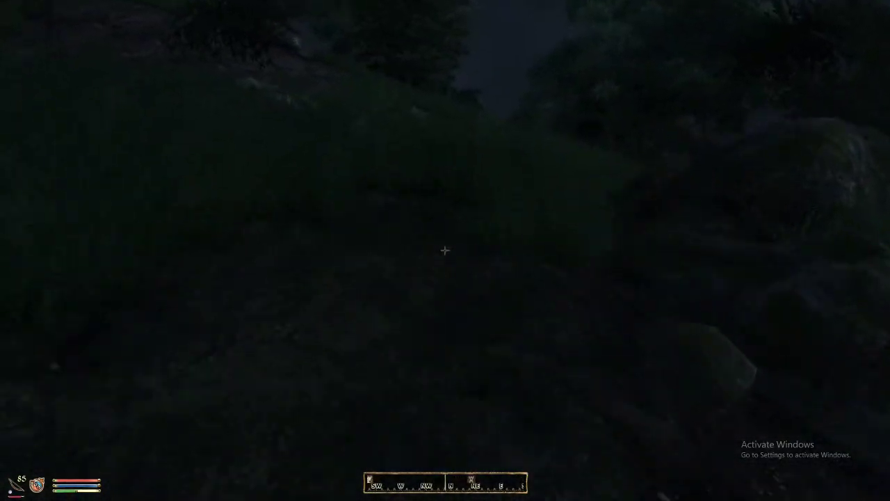
key("w")
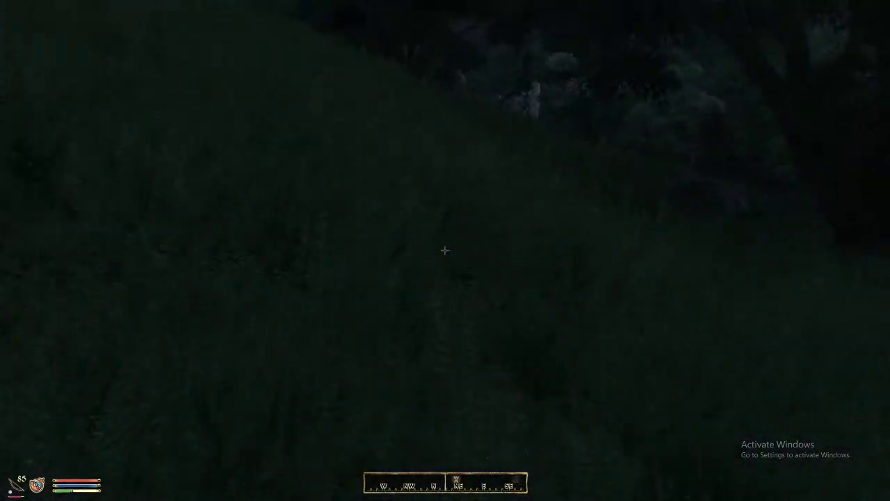
key("w")
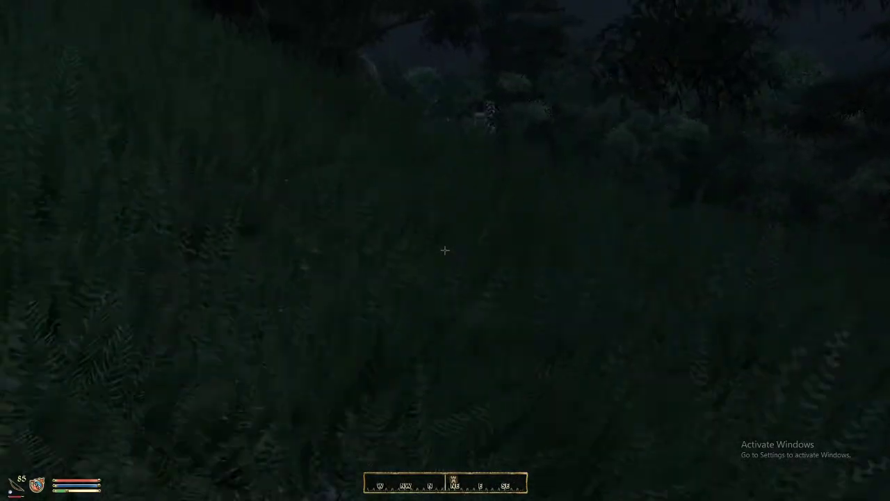
key("w")
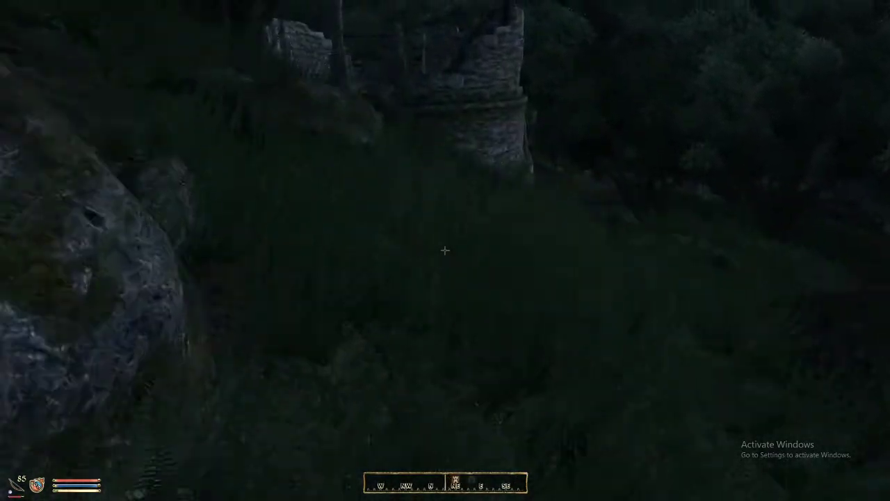
key("w")
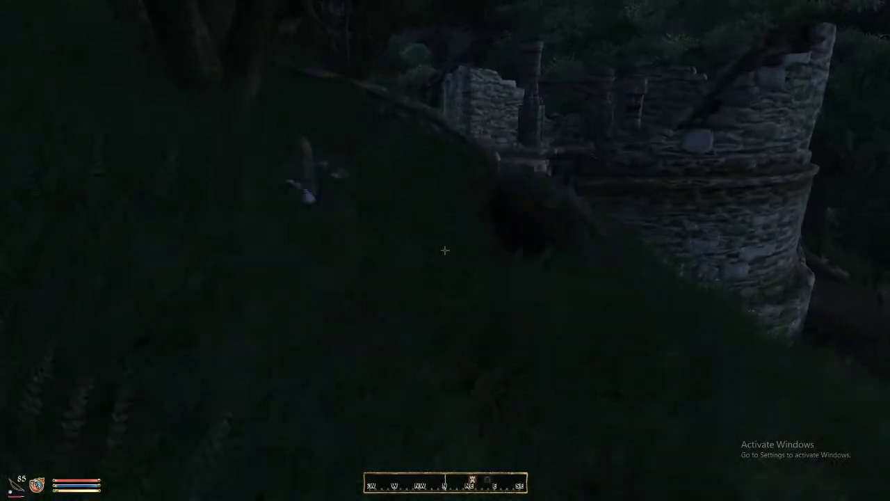
key("w")
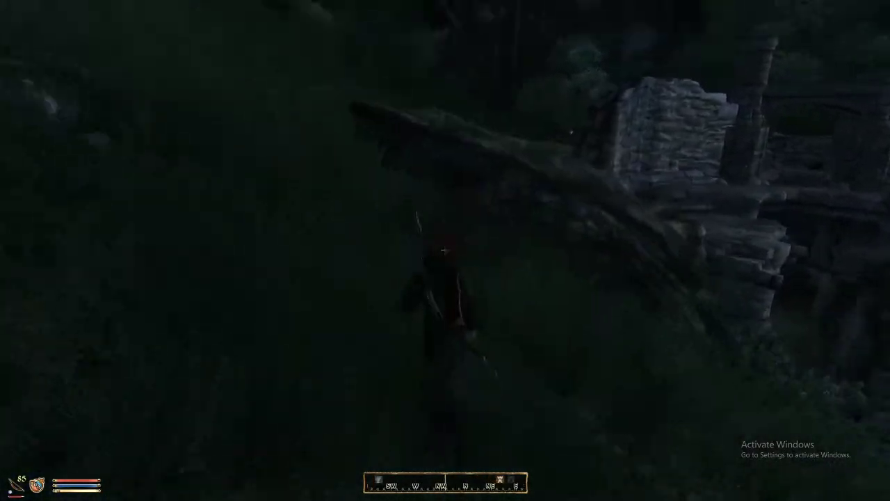
key("w")
key("r")
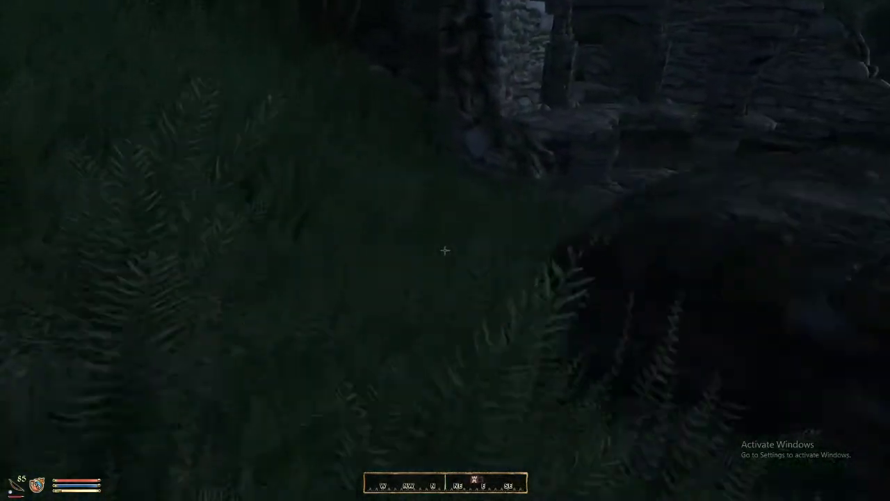
key("w")
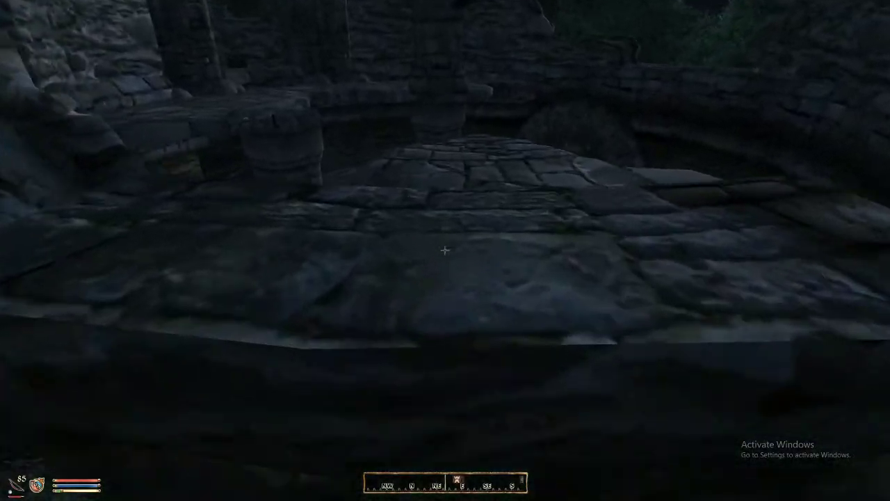
key("w")
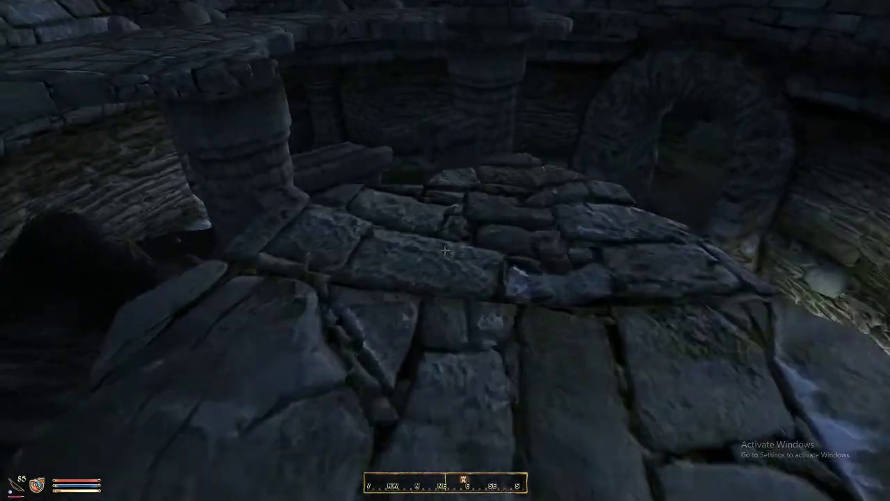
key("w")
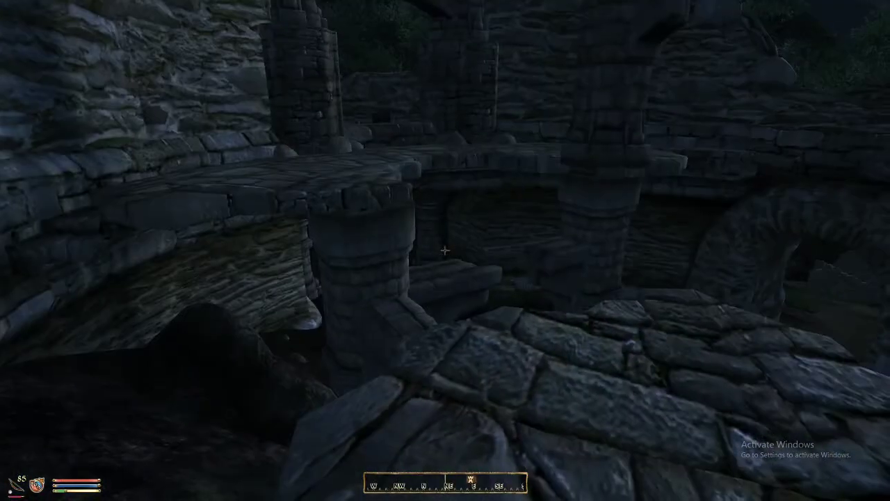
Step: Ready the Summon Black Bear spell and cast it on the grassy ground inside the ruins
key("w")
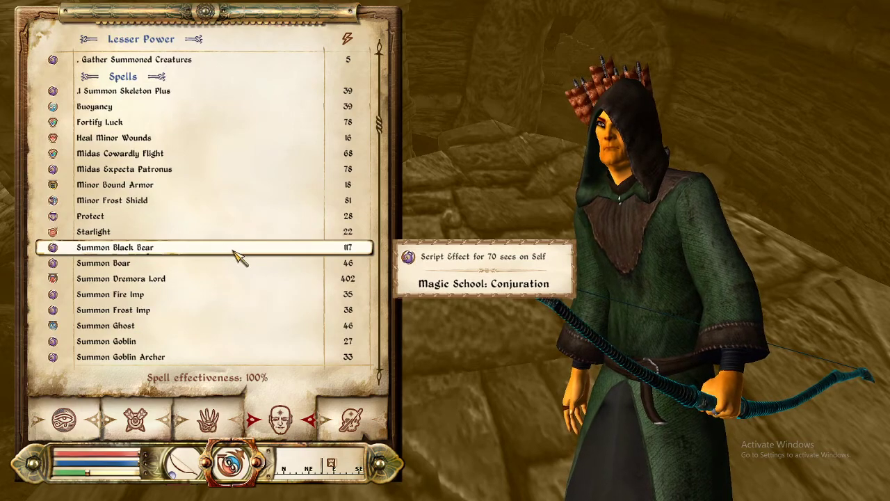
key("Tab")
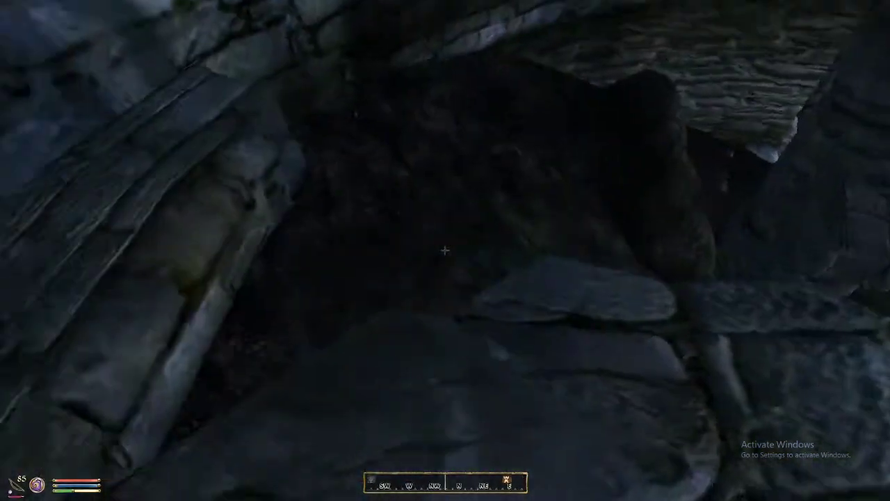
key("w")
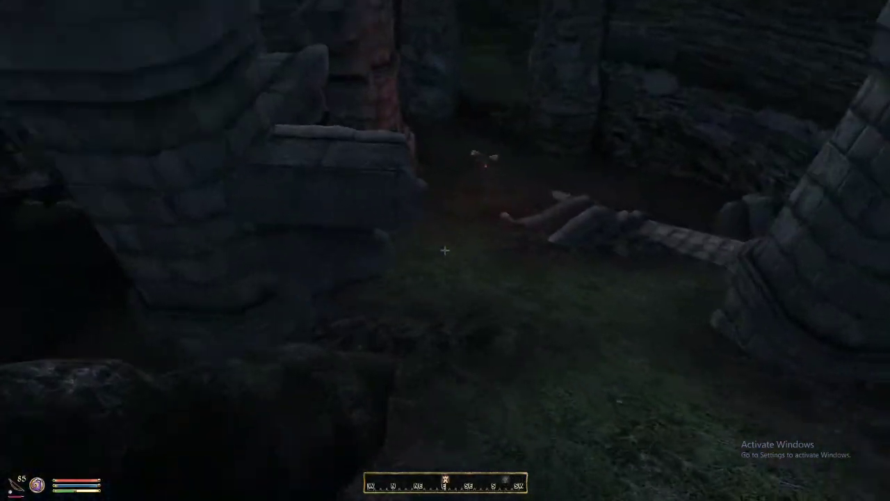
key("c")
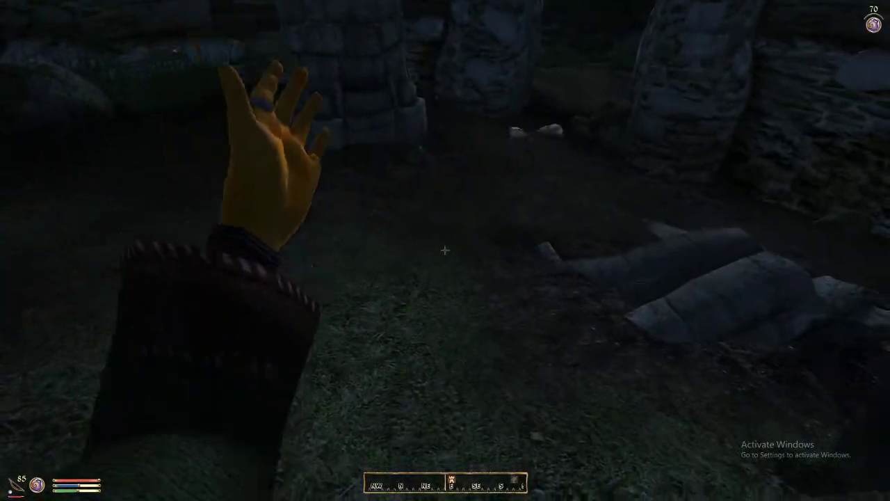
Step: Move around the ruins near the summoned black bear to observe how it behaves
key("s")
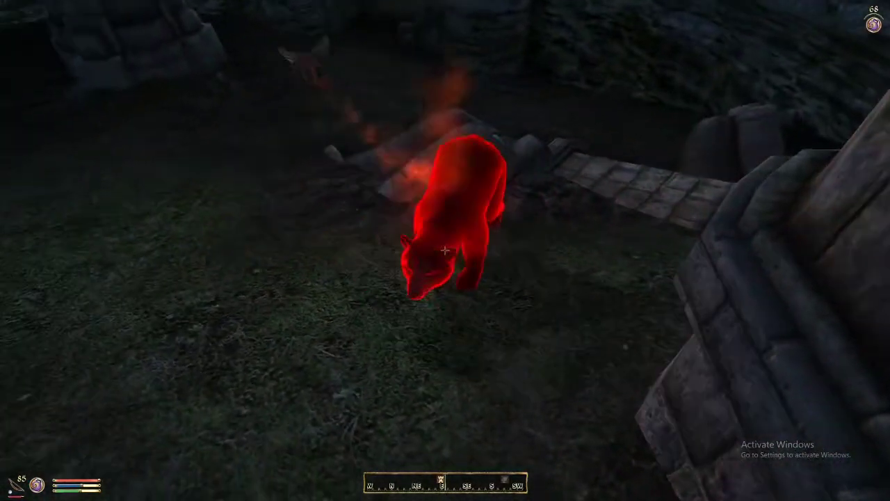
key("w")
key("s")
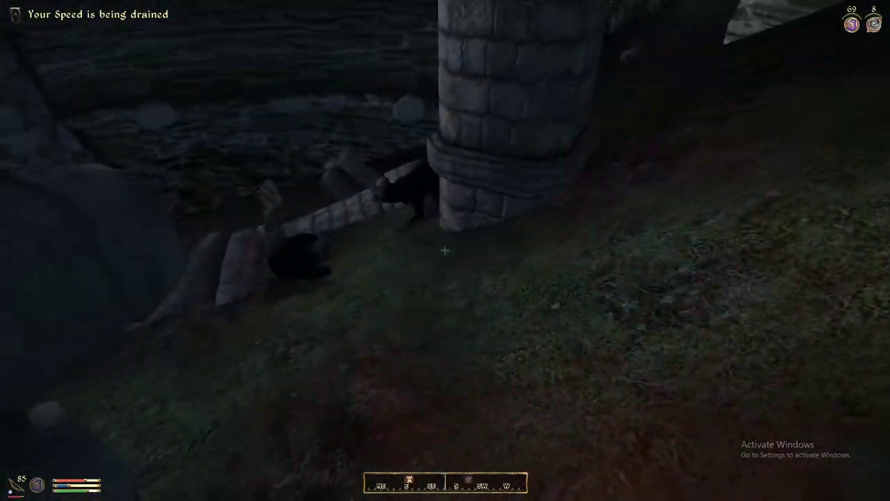
Step: Move around the fallen pillars of the ruined fort to watch the summoned black bear's behaviour
key("w")
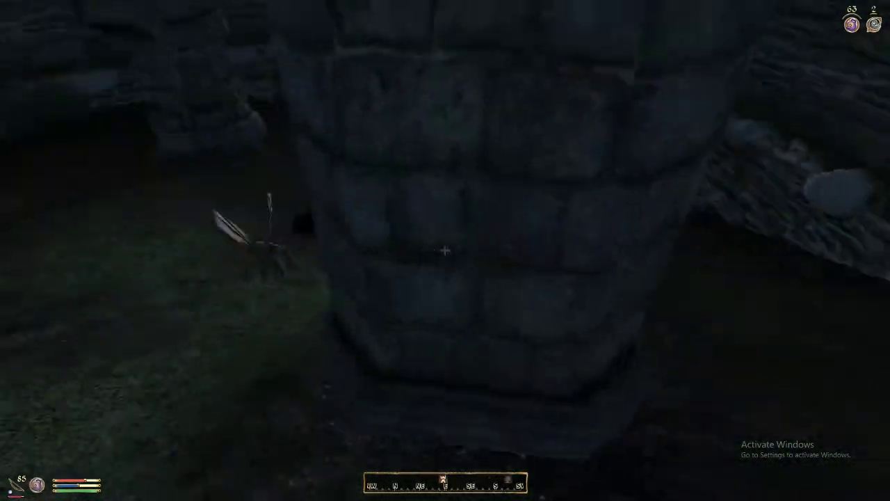
key("d")
key("w")
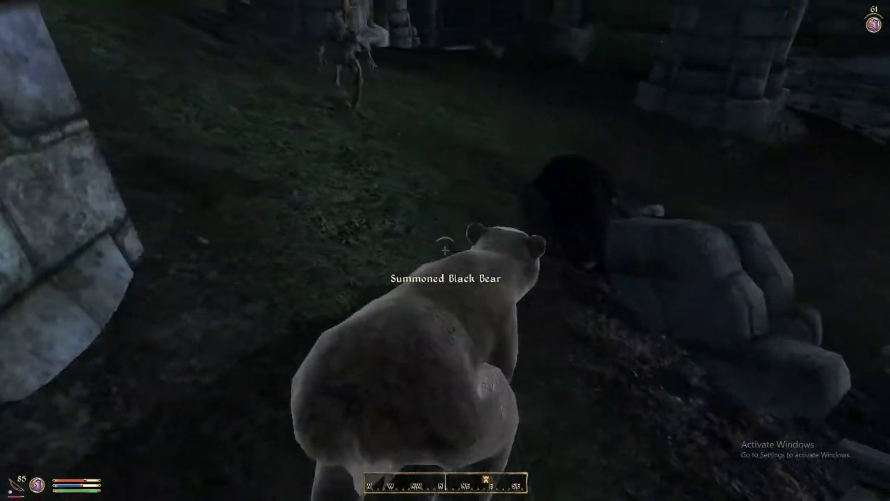
key("s")
key("s")
key("d")
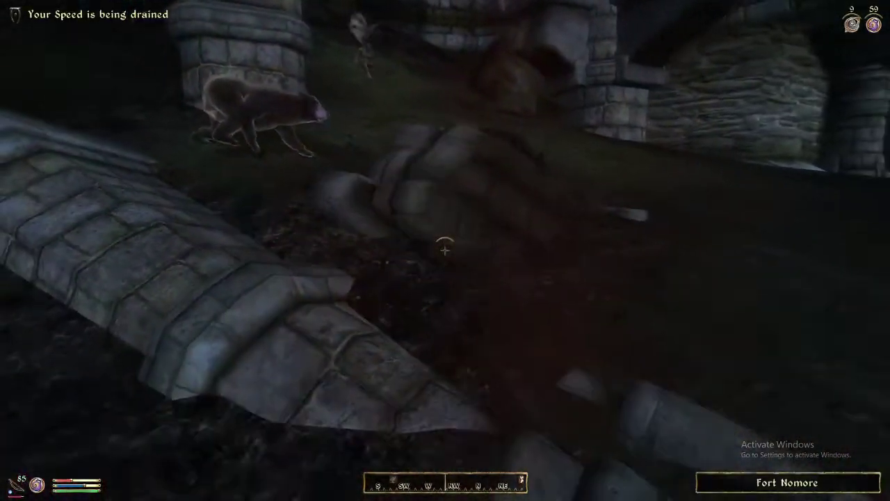
key("d")
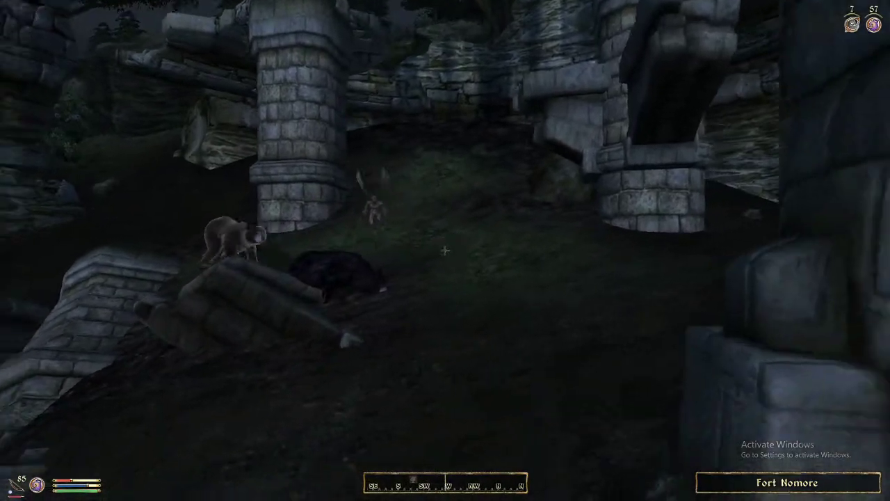
Step: Back away beside the stone pillar and cast Summon Black Bear again inside the Fort Nomore ruins
key("s")
key("c")
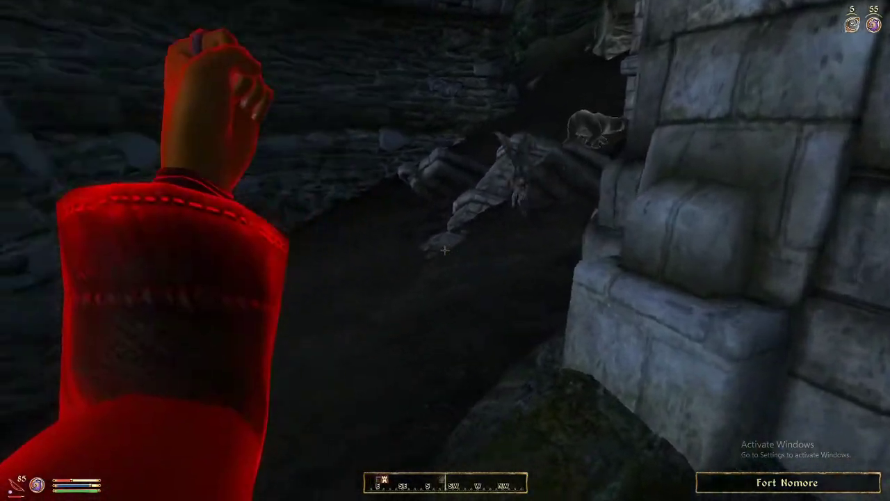
key("w")
key("d")
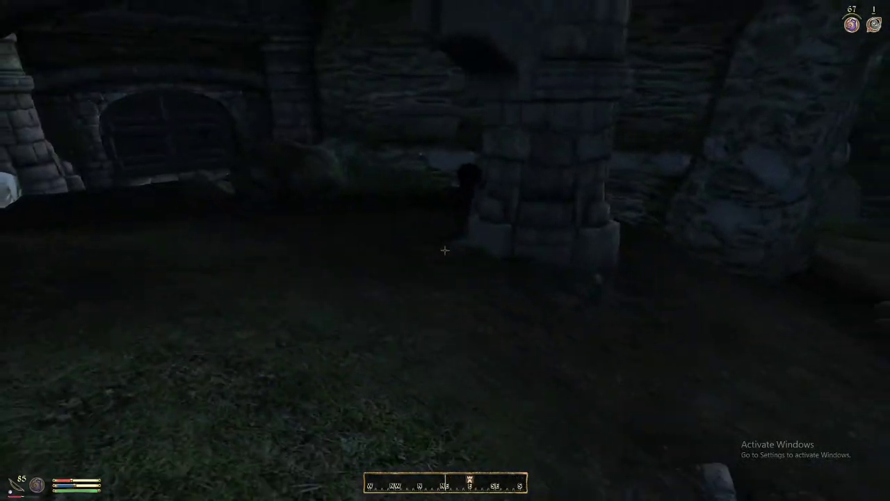
key("c")
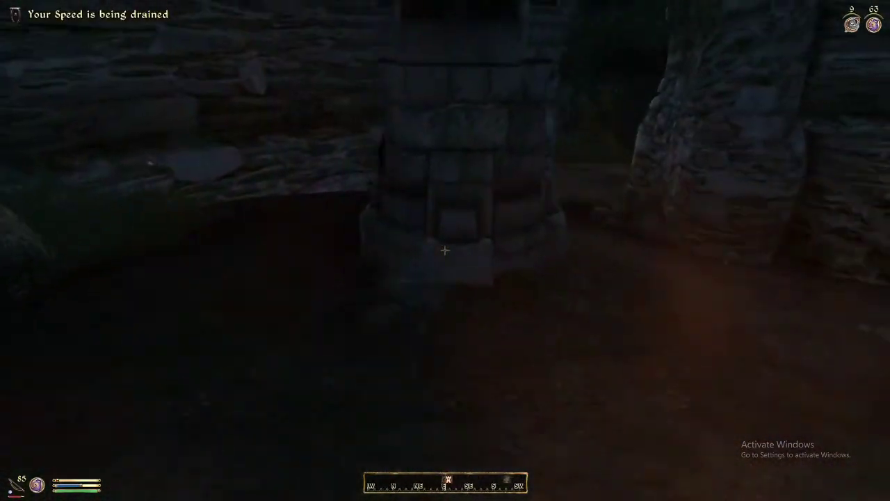
Step: Follow the summoned black bear past the stone pillar and along the ruin's rocky inner wall
key("a")
key("w")
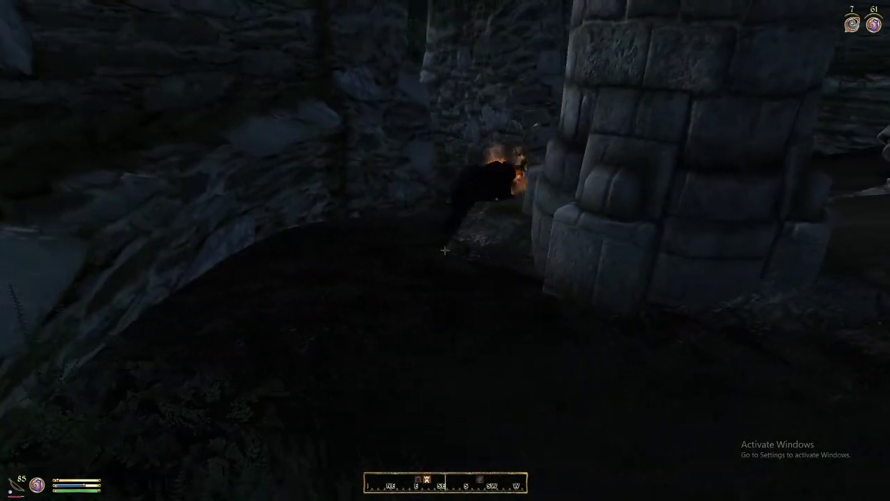
key("w")
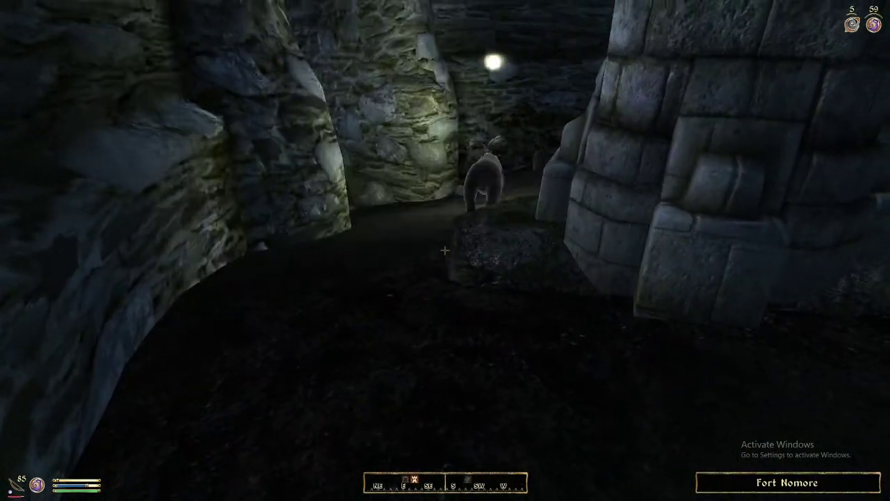
key("d")
key("a")
key("w")
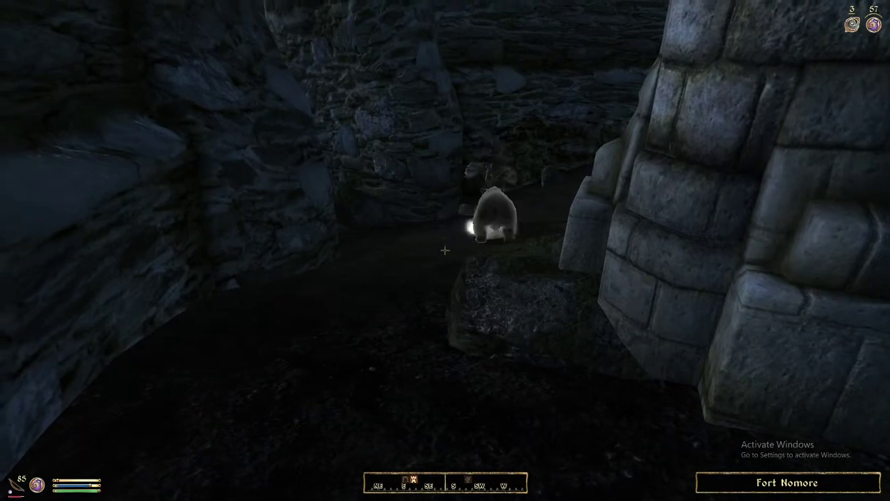
key("w")
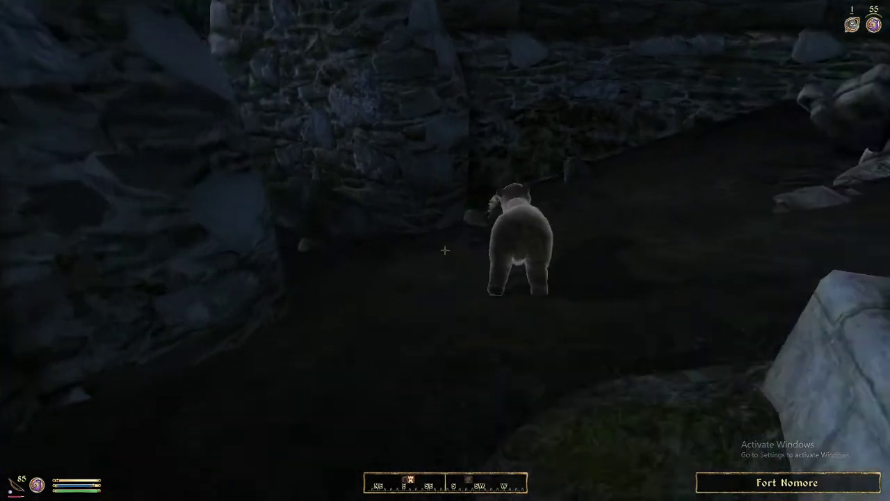
Step: Approach the summoned black bear and step back to examine its body and face up close
key("w")
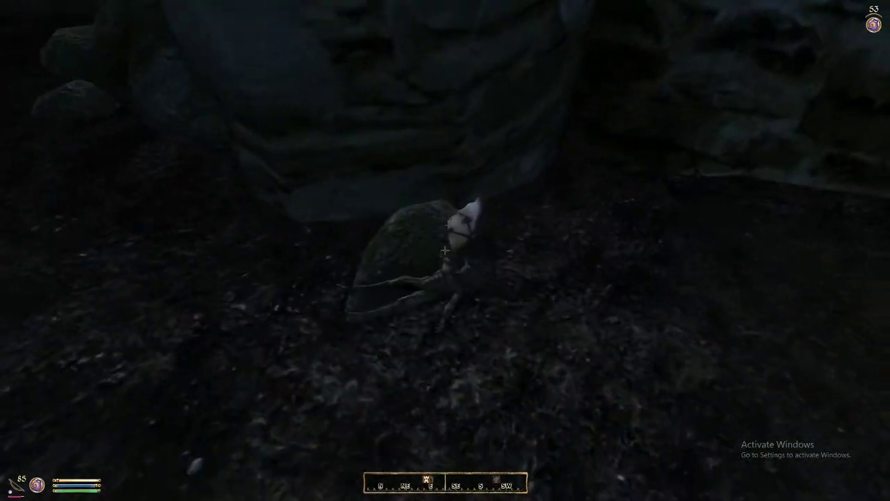
key("w")
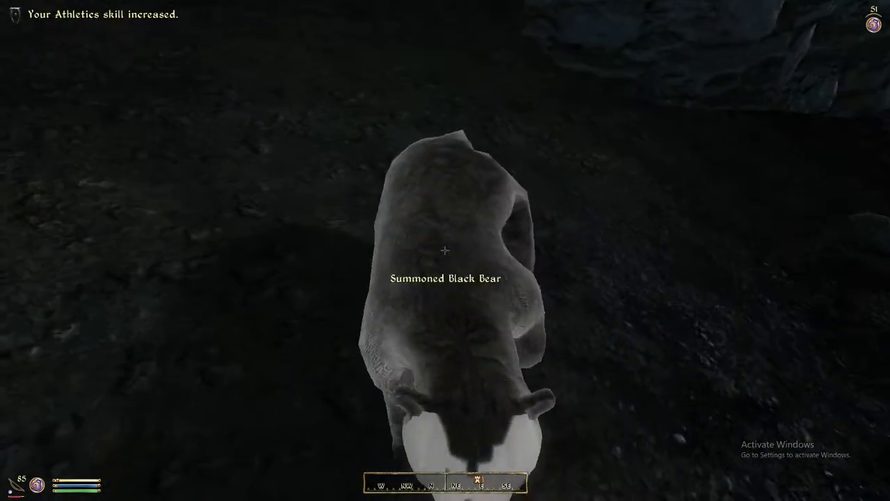
key("s")
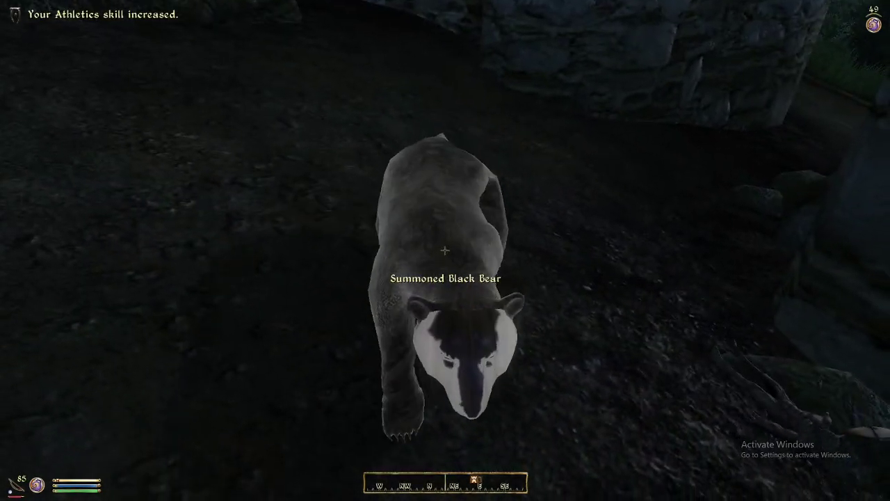
key("s")
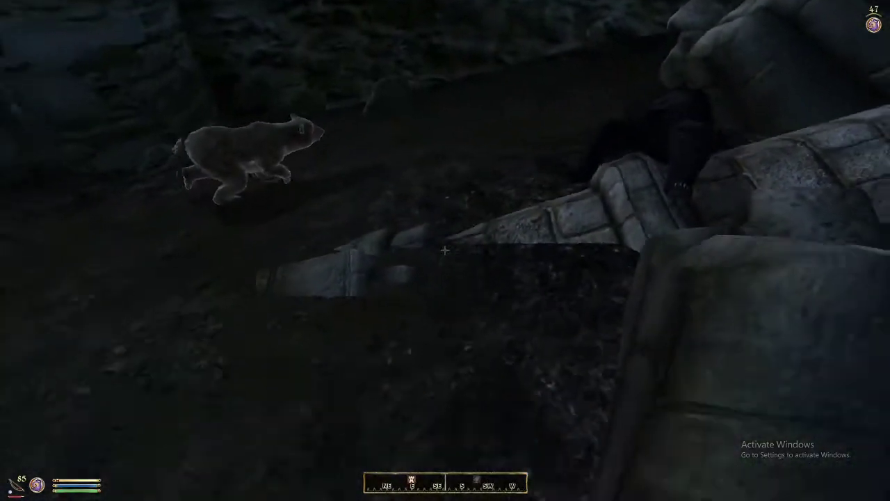
Step: Search the dead bear beside the fallen pillars and take its Bear Pelt
key("space")
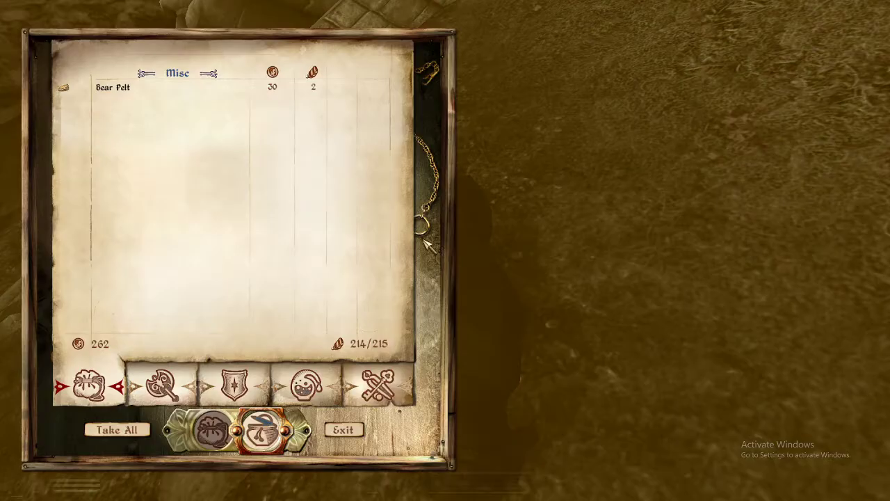
left_click(182, 87)
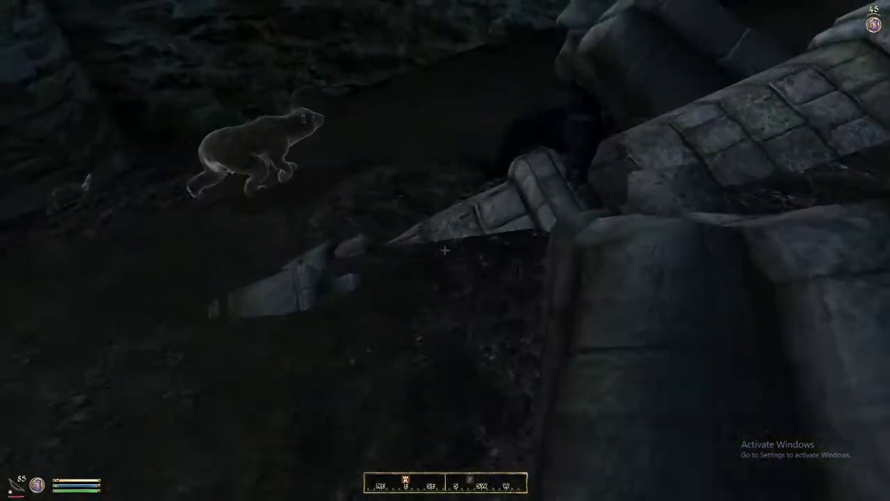
key("s")
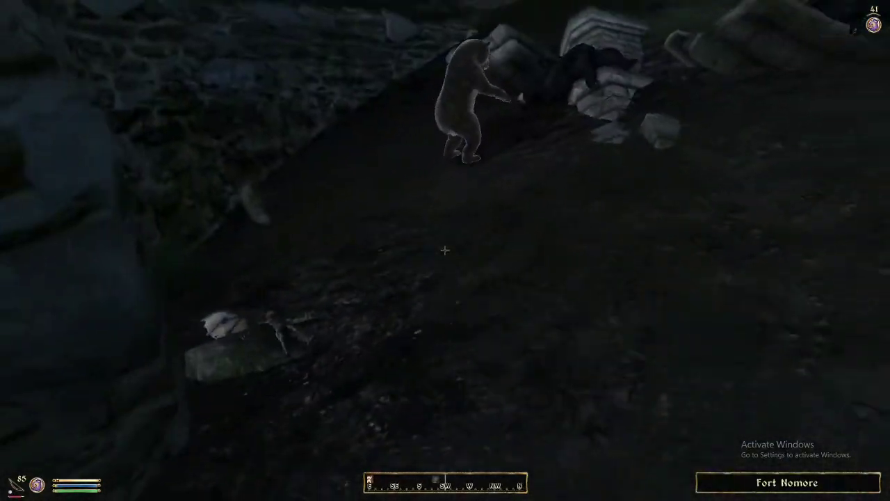
Step: Leave the ruins through the stone archway in third-person view, then return to first-person view outside
key("s")
key("r")
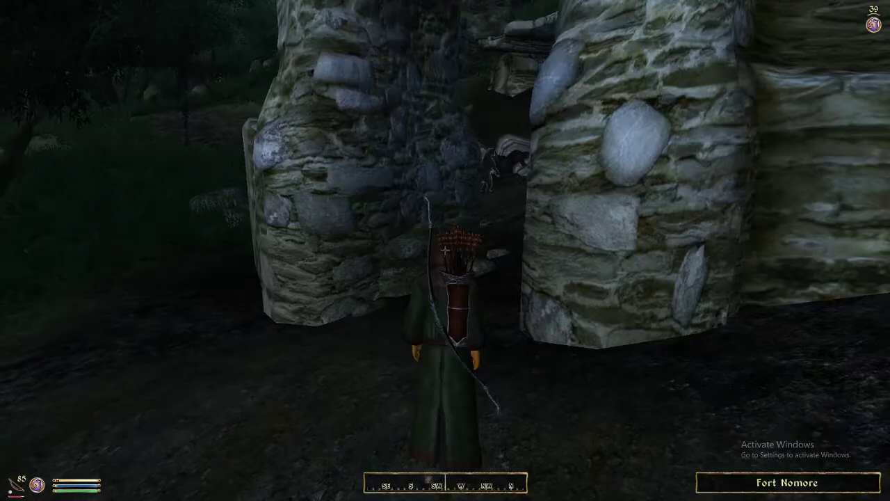
key("a")
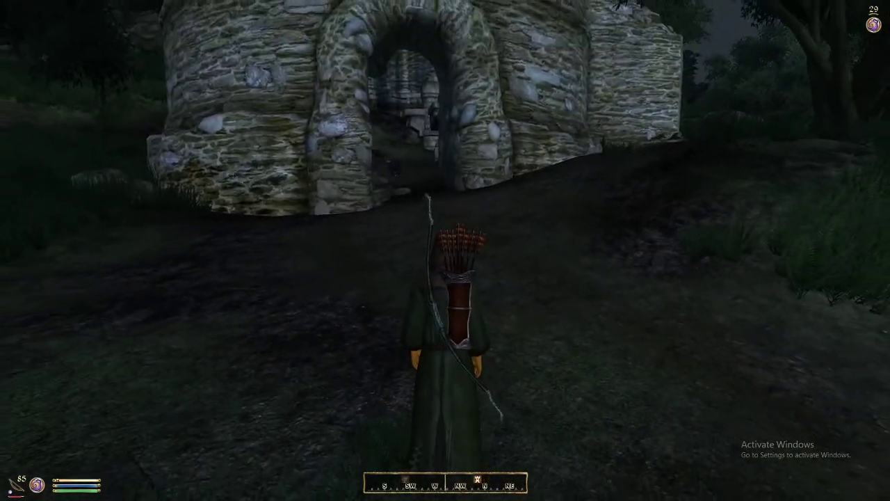
key("r")
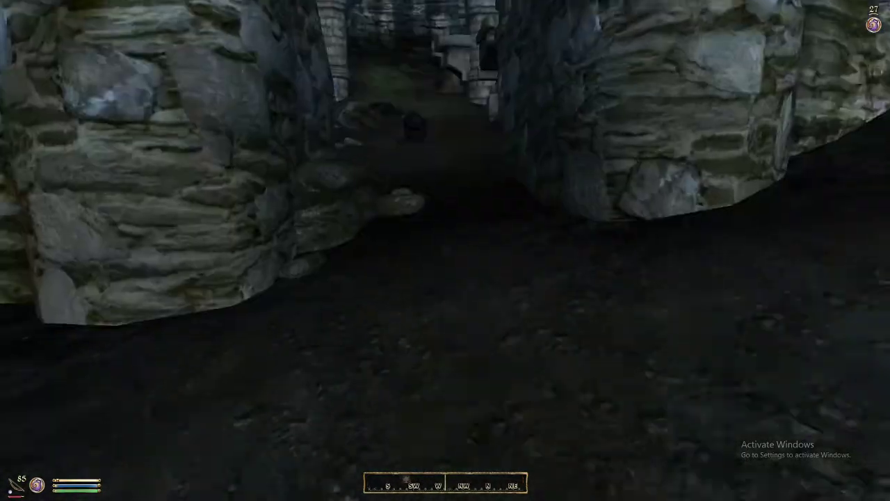
Step: Re-enter the ruins through the archway and go past the bears to the arched wooden double door
key("w")
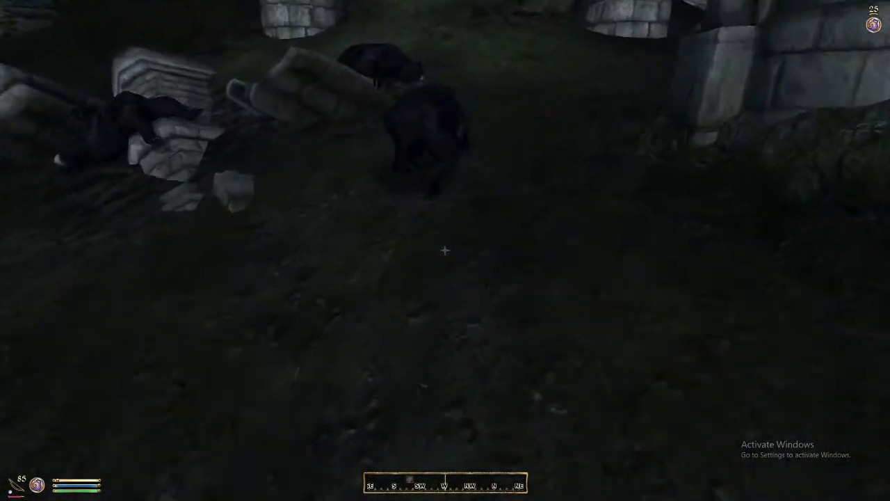
key("w")
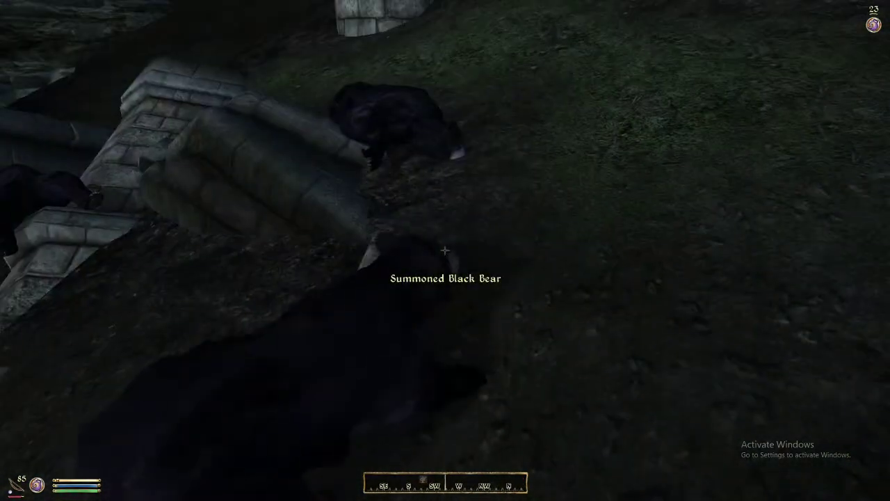
key("w")
key("w")
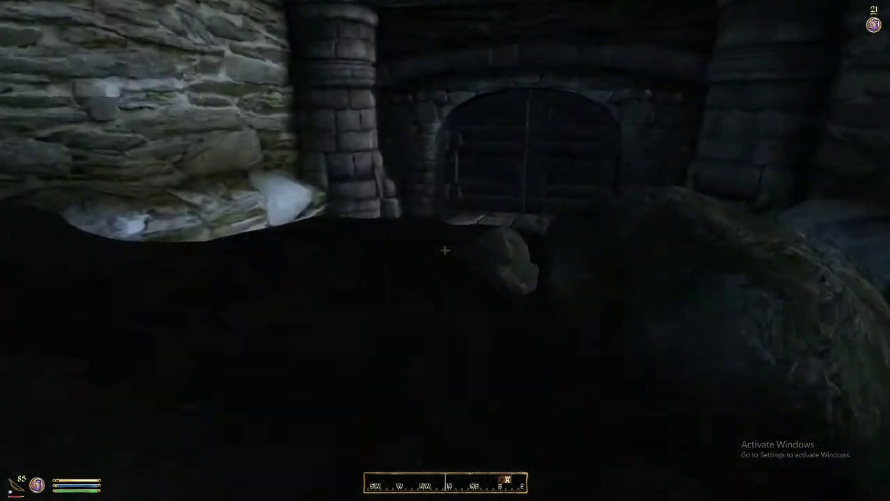
Step: Lead the summoned black bear out of the fort onto the dirt path and watch it follow in third-person view
key("space")
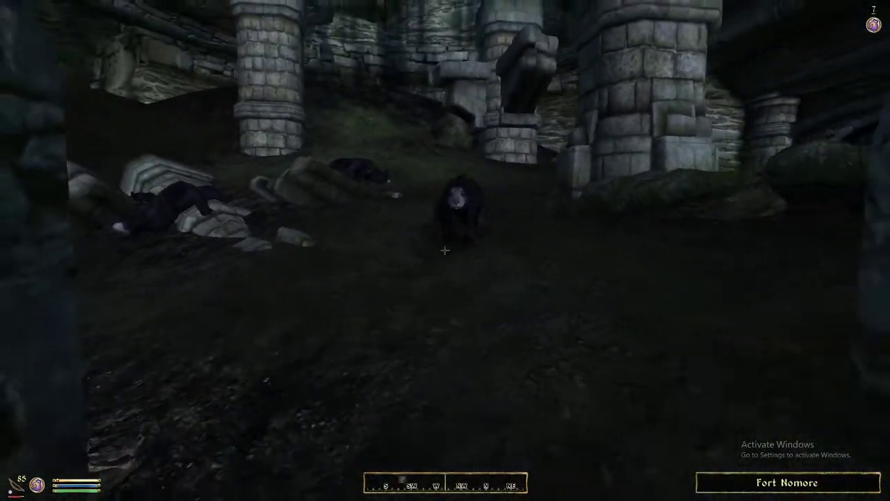
key("f")
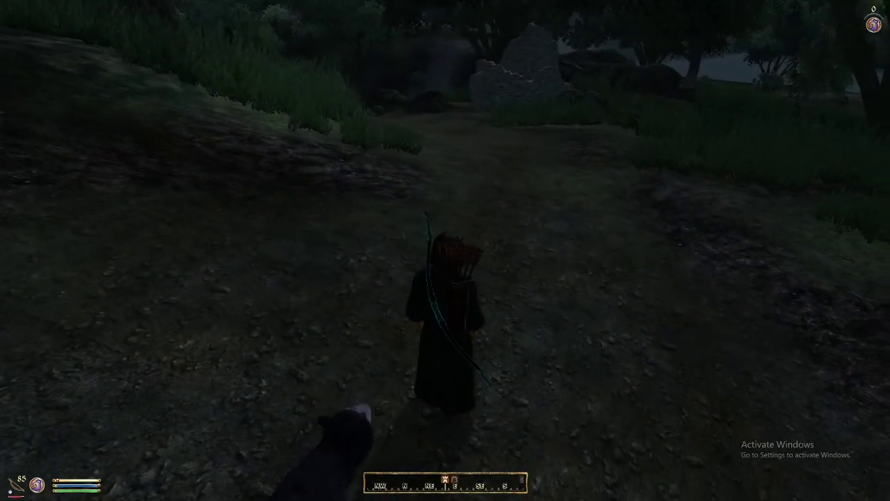
key("w")
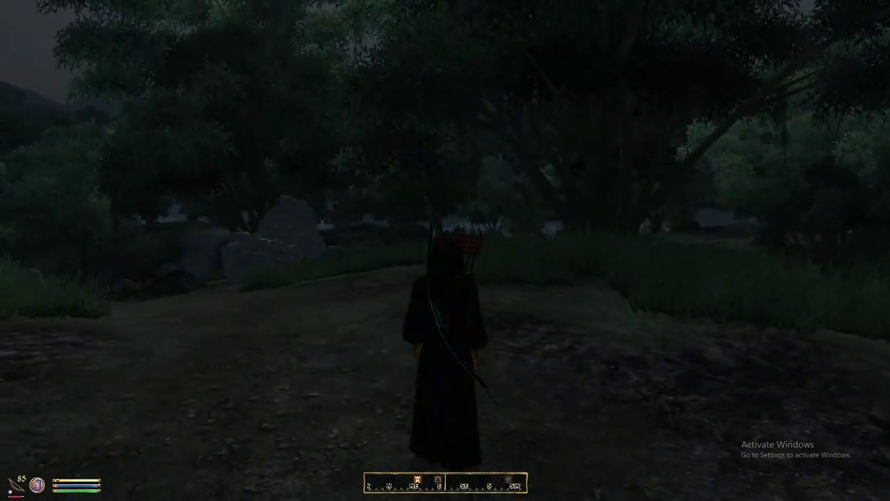
Step: Exit the game to the desktop and switch to Streamlabs OBS
key("Escape")
left_click(447, 314)
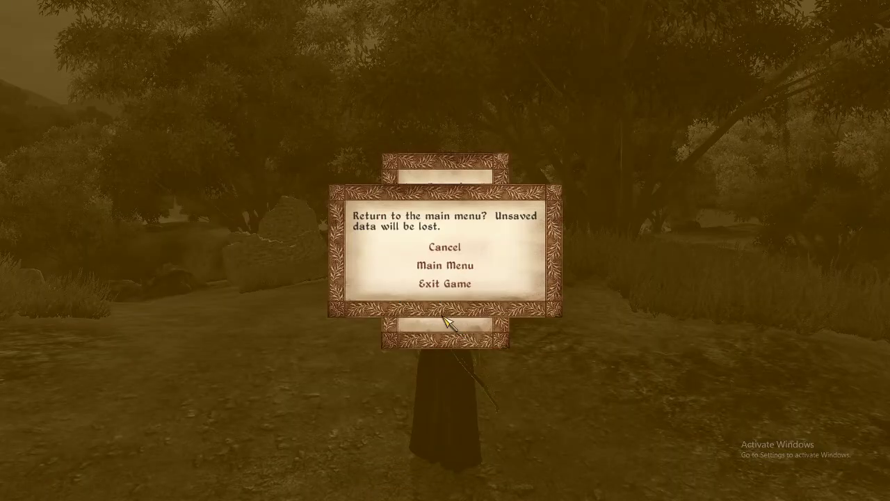
left_click(437, 286)
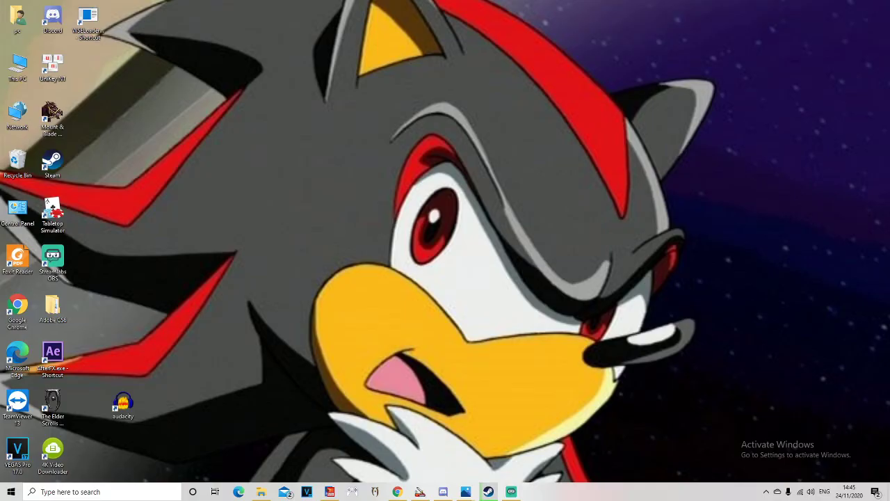
key("alt+Tab")
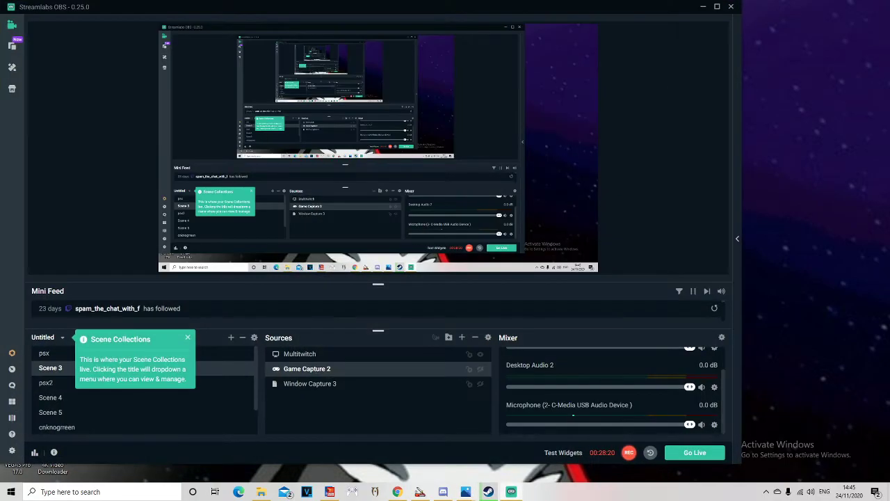